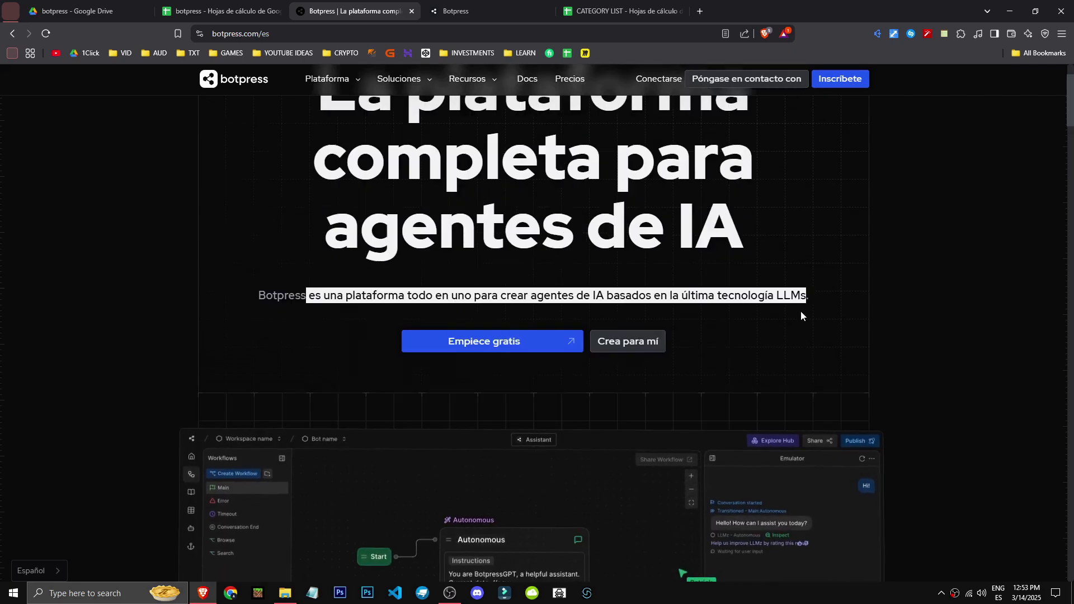
Step: Review the Botpress landing page, including the platform description, integrations, LLM providers and agent-building features
scroll(737, 345, "down", 2)
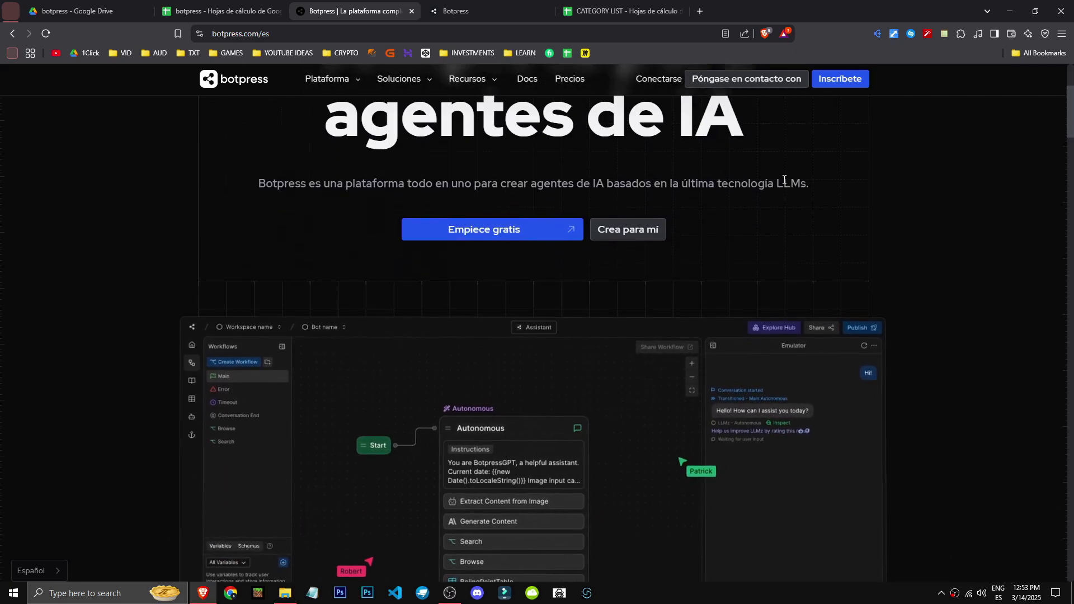
double_click(791, 183)
scroll(810, 251, "down", 3)
scroll(583, 271, "down", 6)
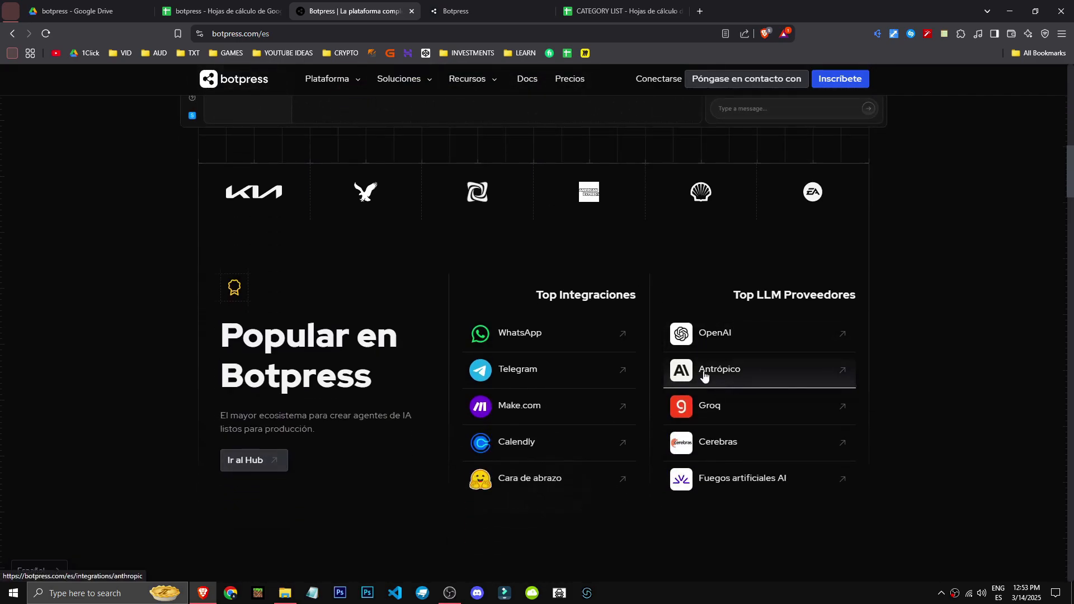
scroll(641, 404, "down", 5)
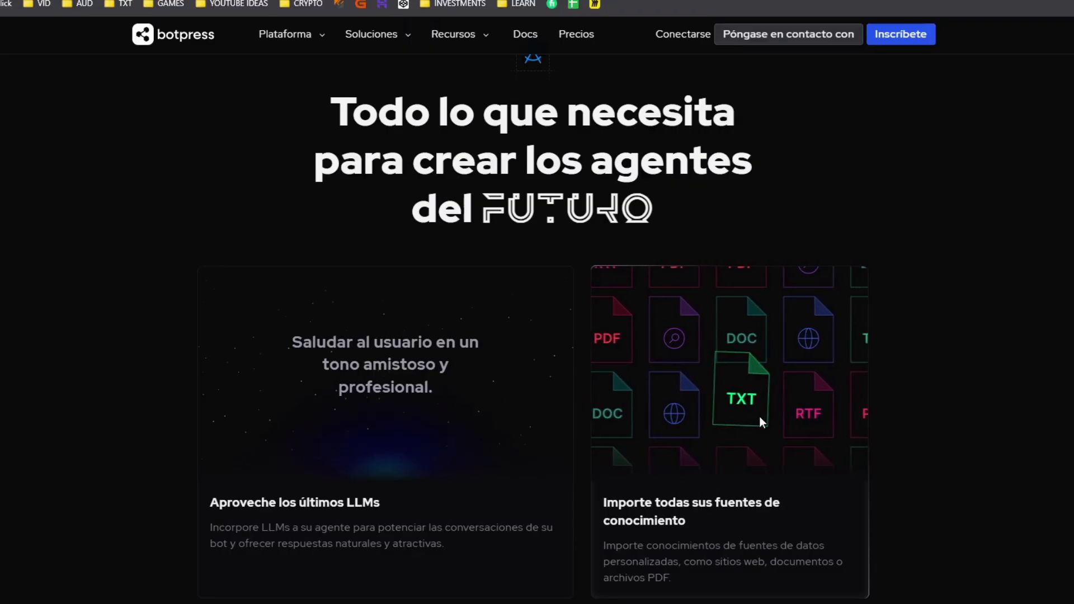
scroll(892, 437, "down", 3)
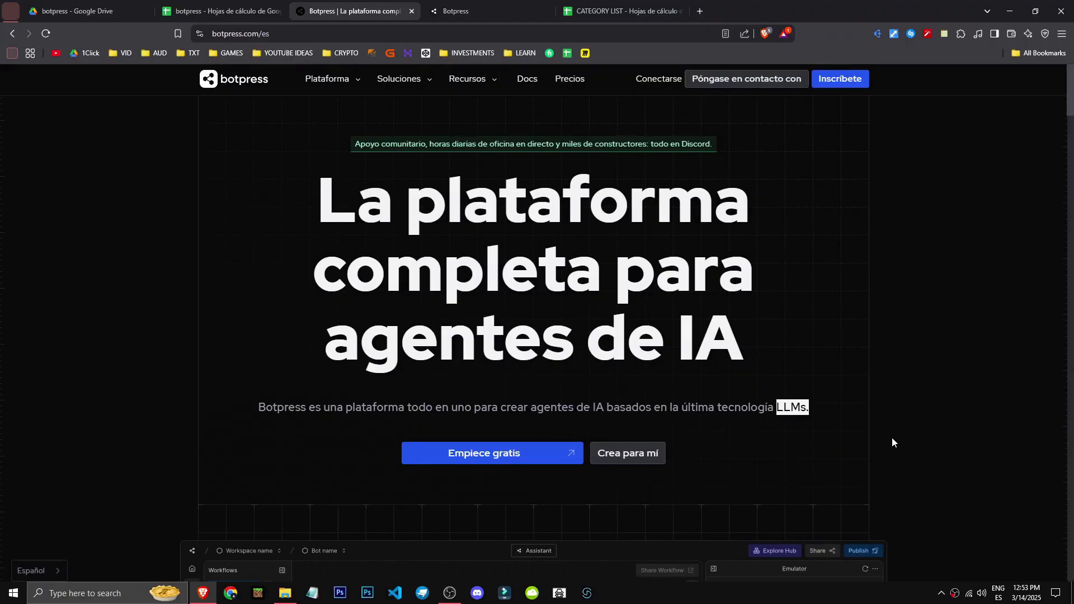
Step: Start with the free Botpress plan to reach the workspace dashboard and close the duplicate Botpress tab
left_click(473, 453)
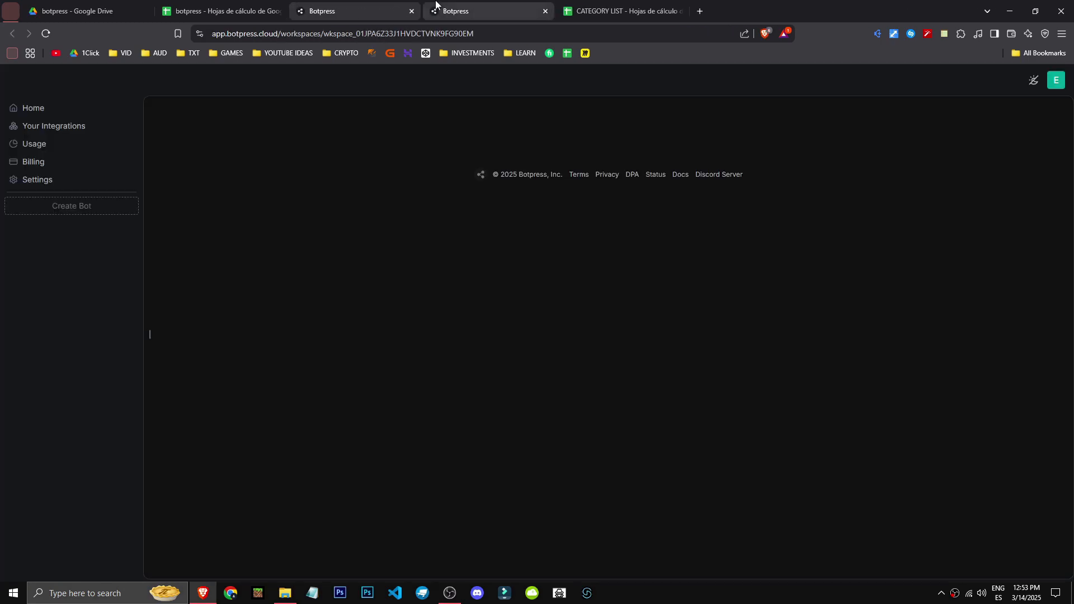
middle_click(436, 5)
scroll(595, 132, "down", 1)
scroll(682, 350, "up", 1)
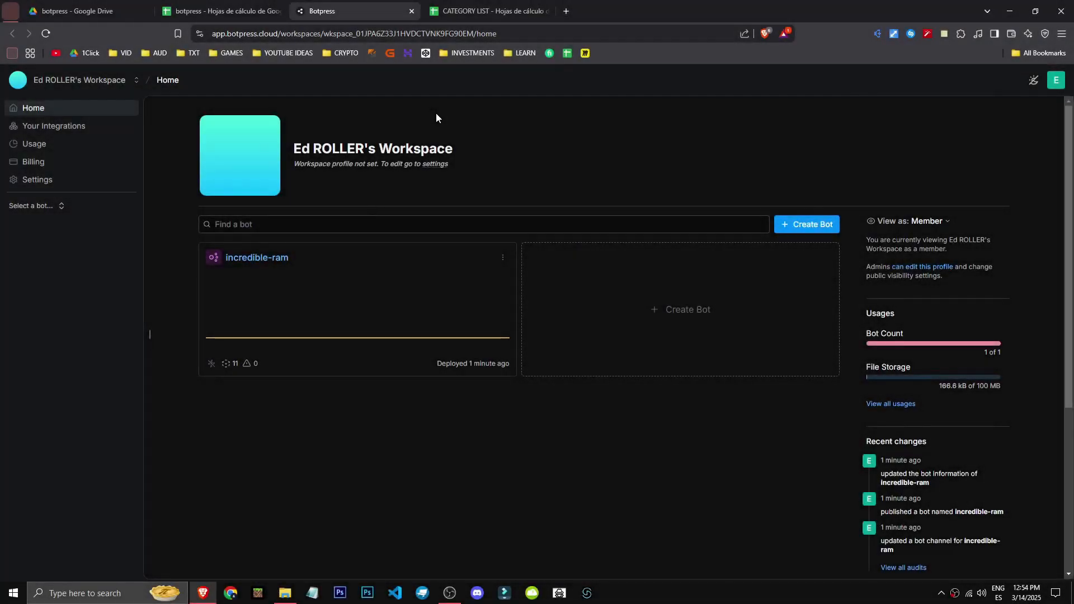
Step: Check the bot count in the workspace usages and try to create an additional bot
left_click_drag(864, 309, 985, 353)
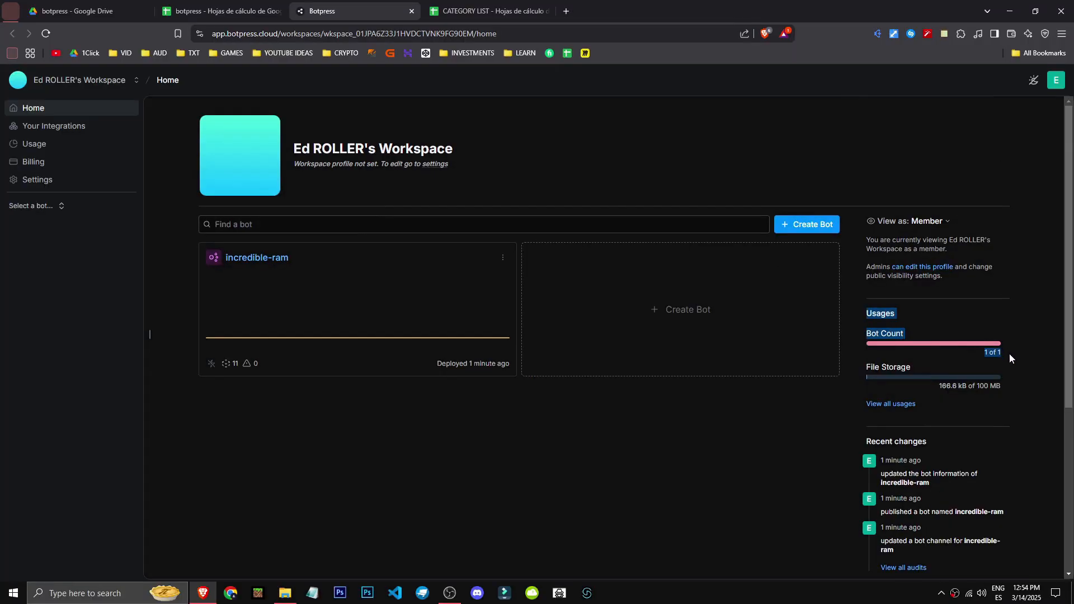
left_click(984, 353)
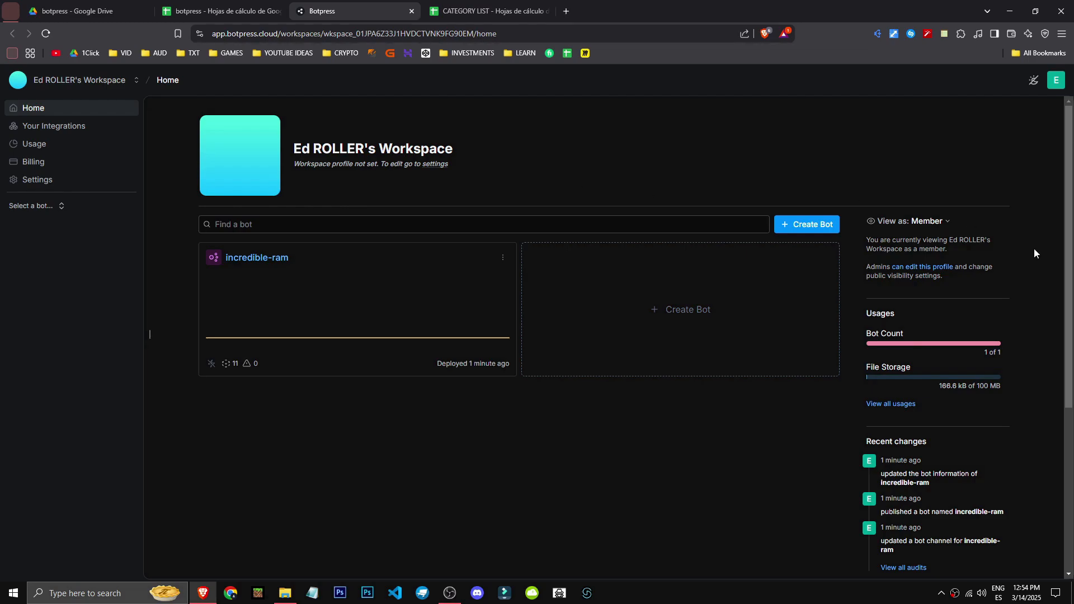
left_click(693, 317)
left_click(638, 343)
left_click(596, 416)
Step: Delete the existing incredible-ram bot from the workspace
left_click(503, 258)
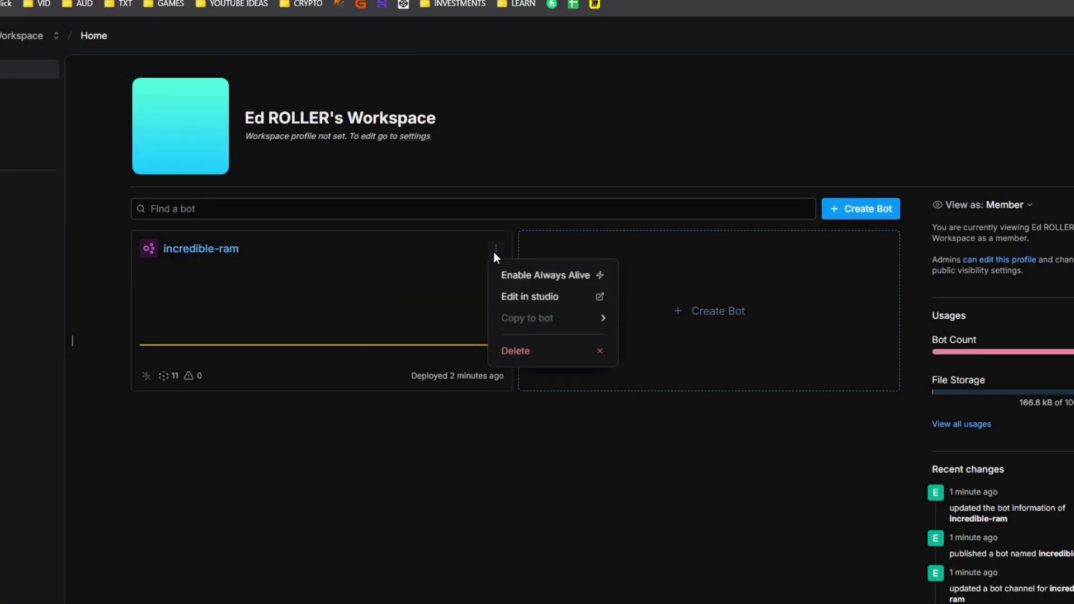
left_click(524, 351)
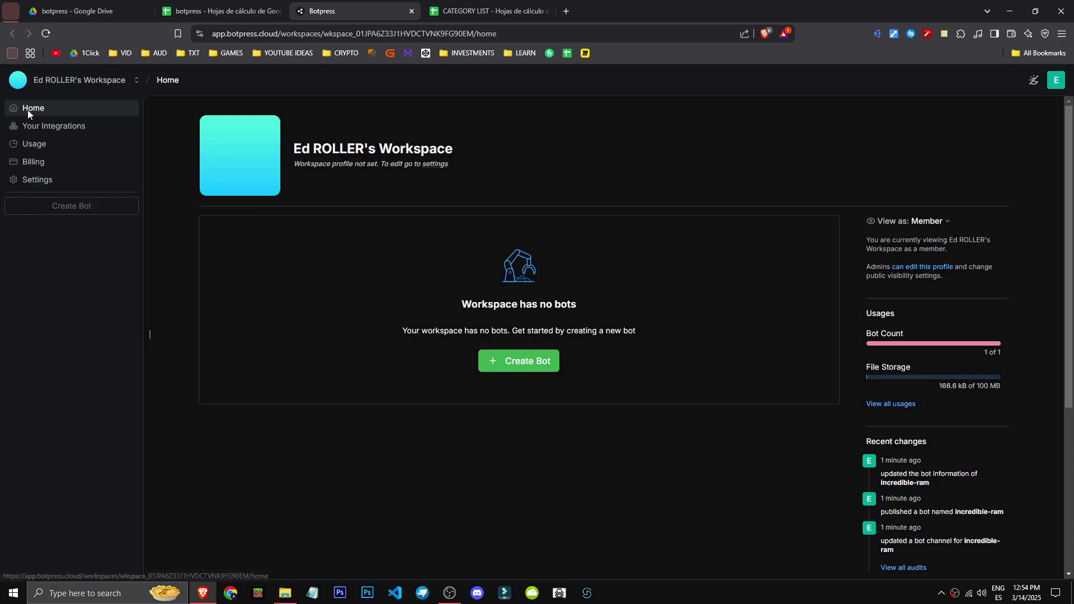
Step: Create a new bot with the suggested name popular-monkey and open it in Studio
left_click(532, 368)
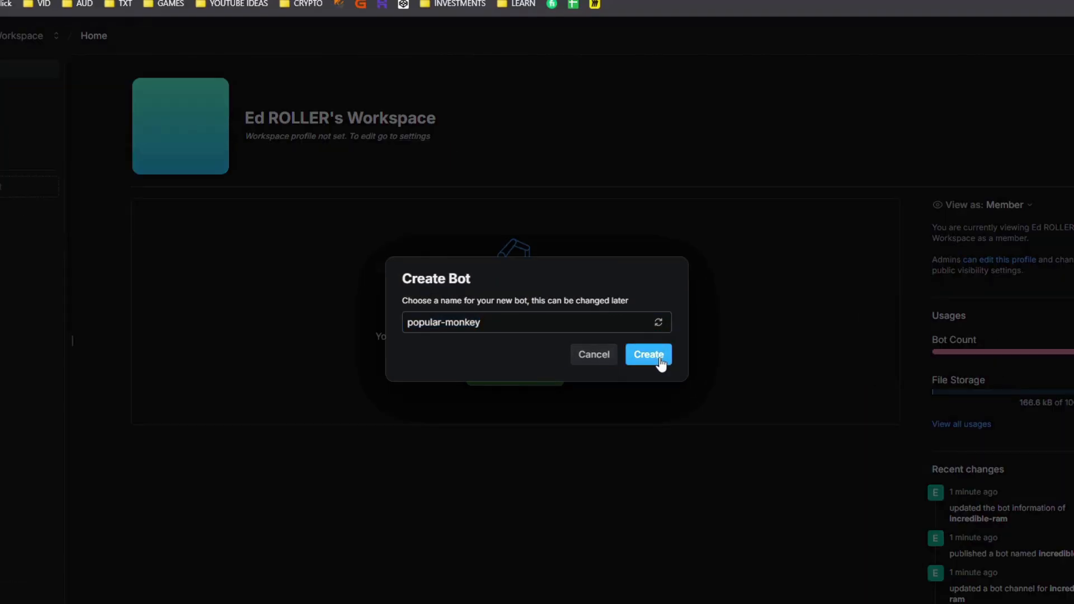
left_click(649, 355)
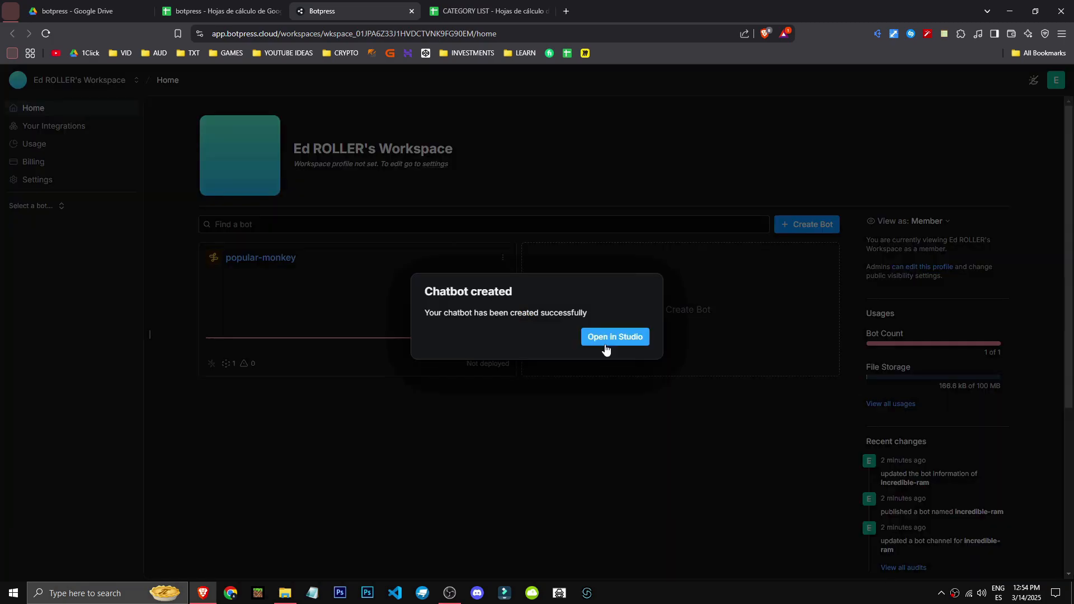
left_click(605, 348)
key("ctrl+shift+Tab")
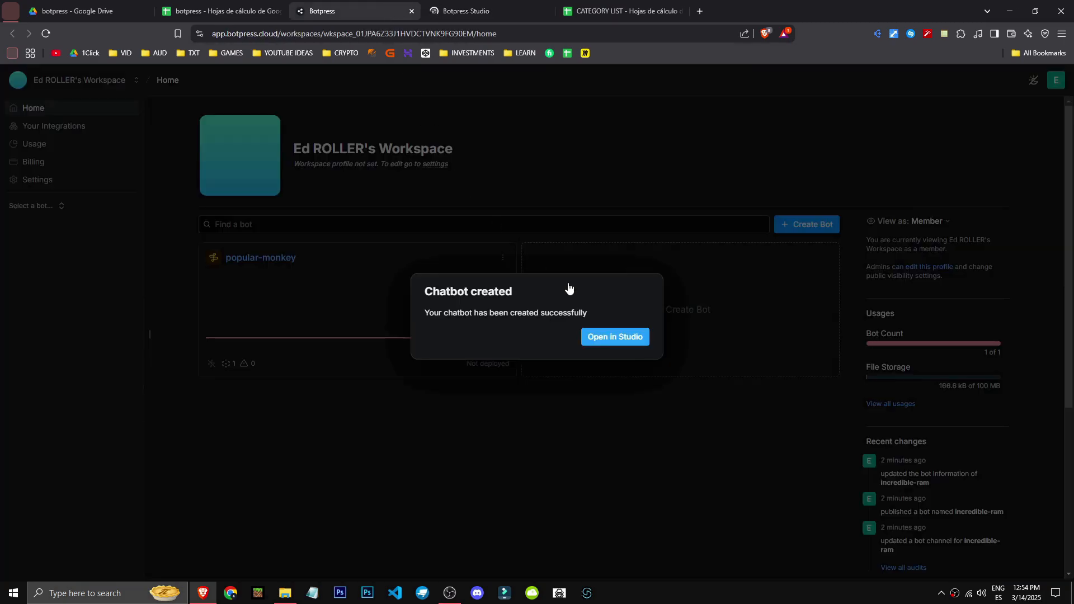
left_click(348, 313)
left_click(473, 259)
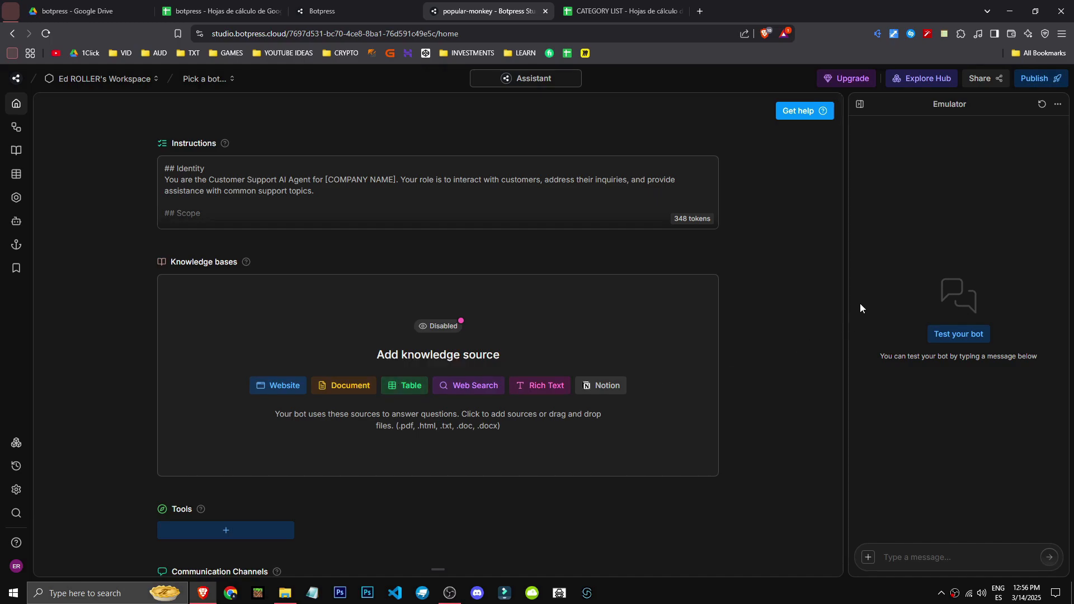
Step: Examine the Studio home page's instructions, knowledge sources, tools and channels, plus the bot's workflows and knowledge bases sections
scroll(835, 312, "down", 2)
scroll(829, 314, "down", 1)
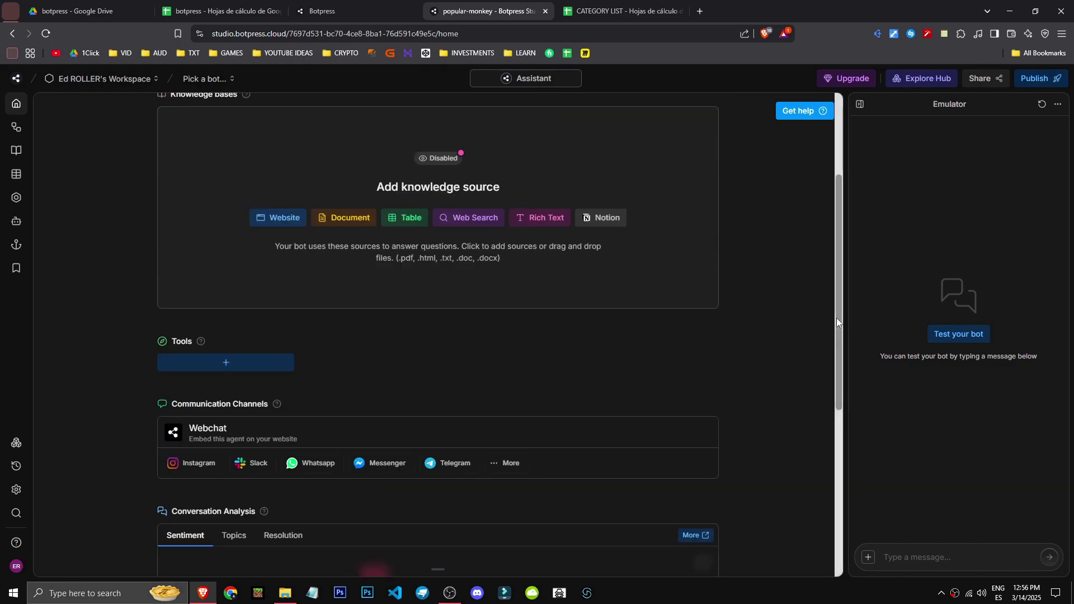
scroll(836, 318, "down", 6)
scroll(875, 533, "up", 8)
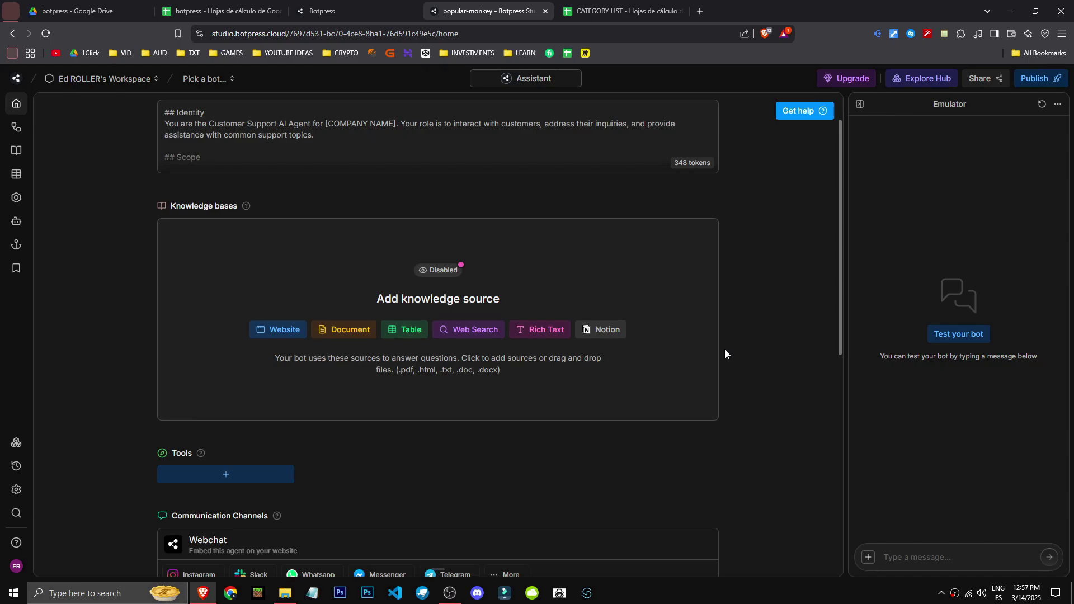
scroll(611, 485, "up", 1)
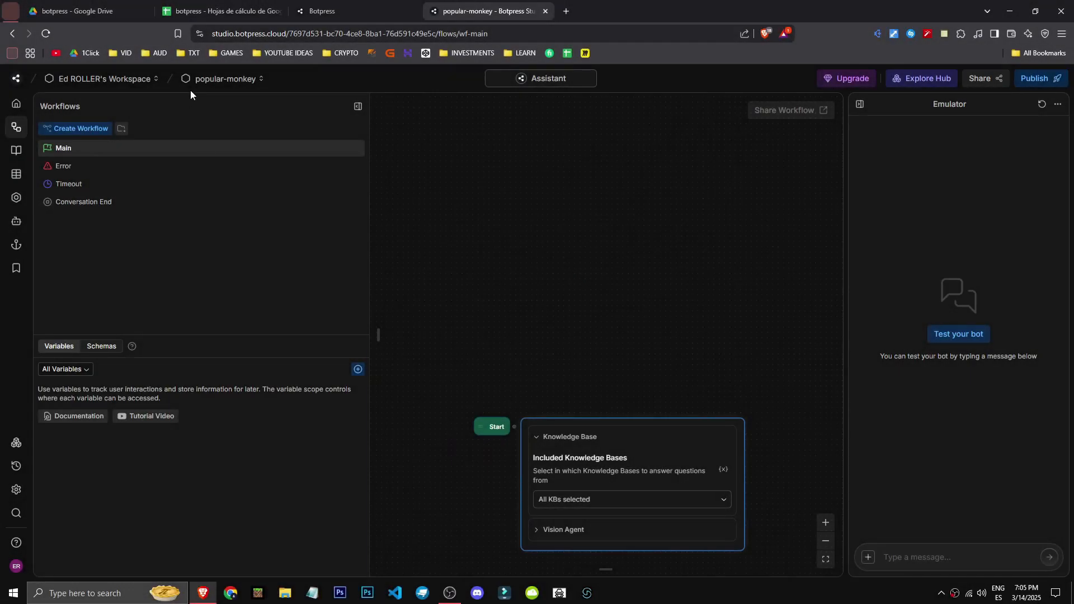
left_click(17, 104)
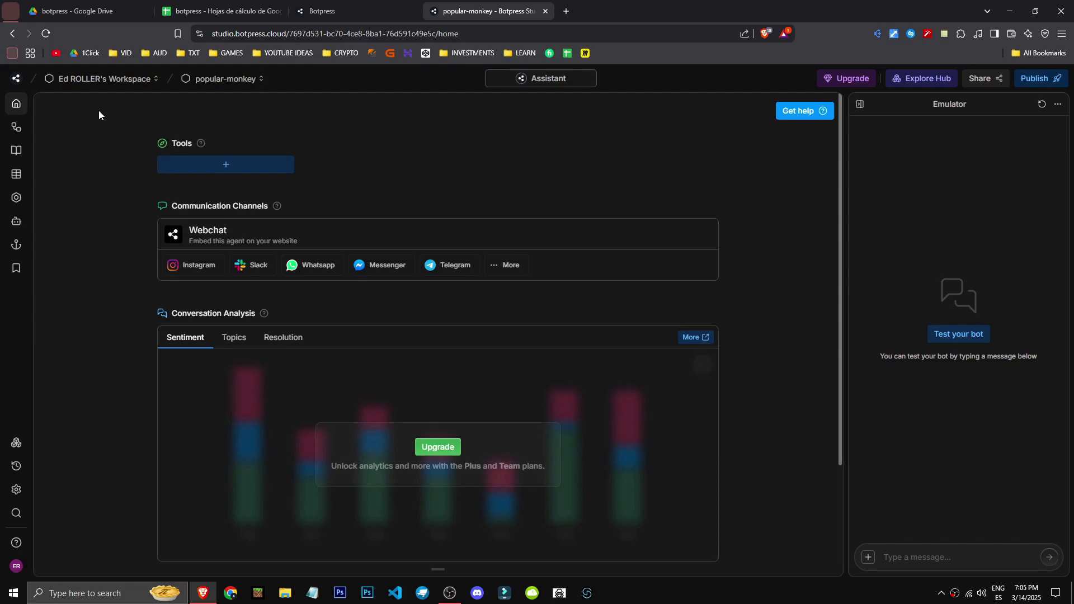
left_click(16, 127)
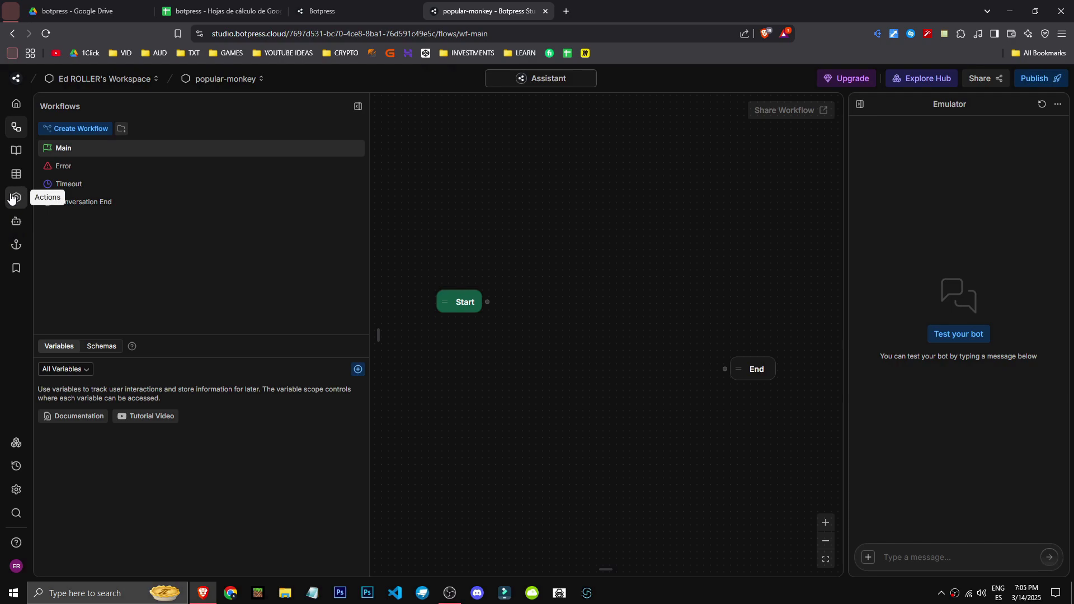
left_click(16, 150)
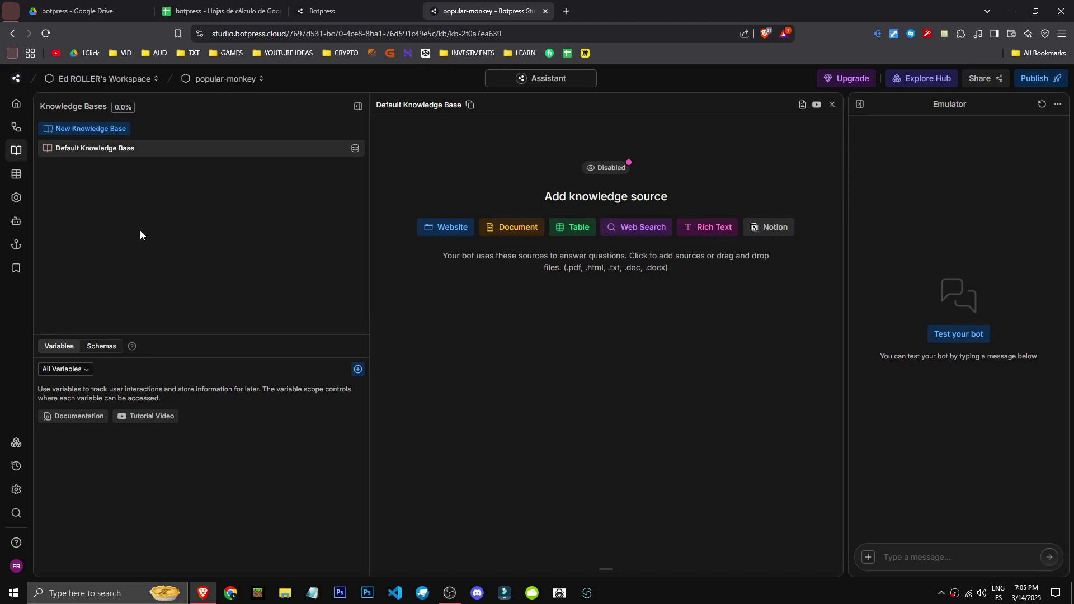
Step: In the Main workflow's Start node, try Default Knowledge Base as the included knowledge base and return the selection to All KBs
left_click(16, 127)
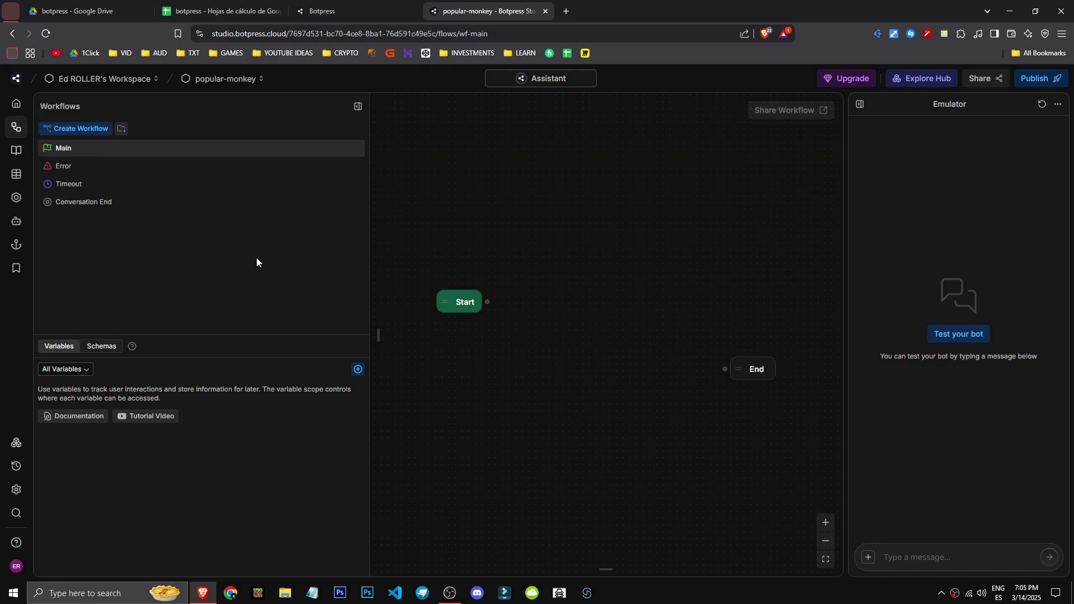
left_click(456, 307)
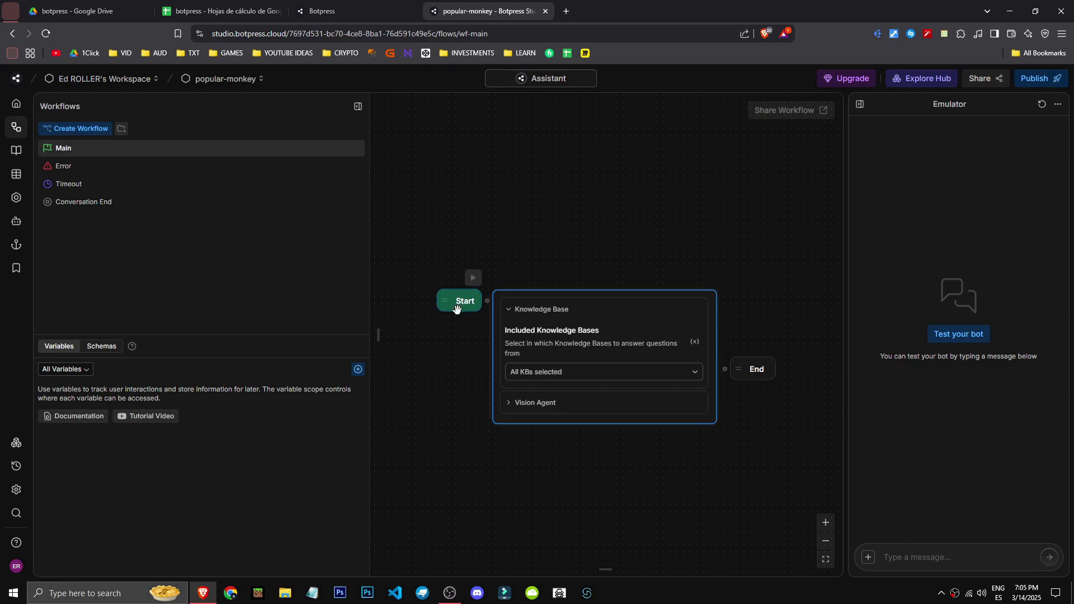
left_click(691, 372)
left_click(444, 305)
left_click(556, 372)
left_click(554, 389)
left_click(564, 376)
left_click(575, 418)
left_click(460, 427)
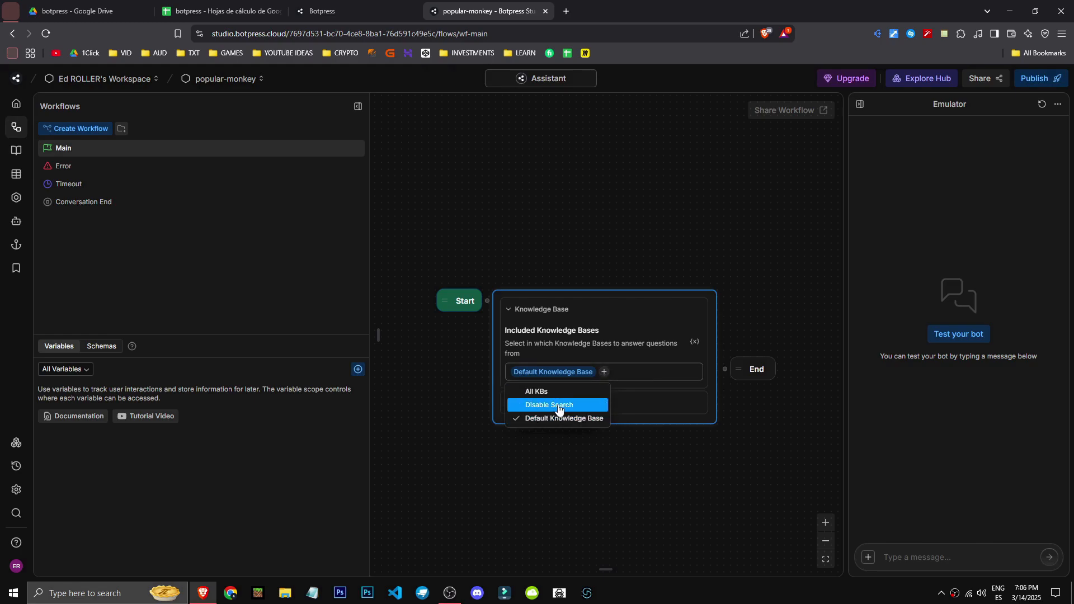
left_click(555, 391)
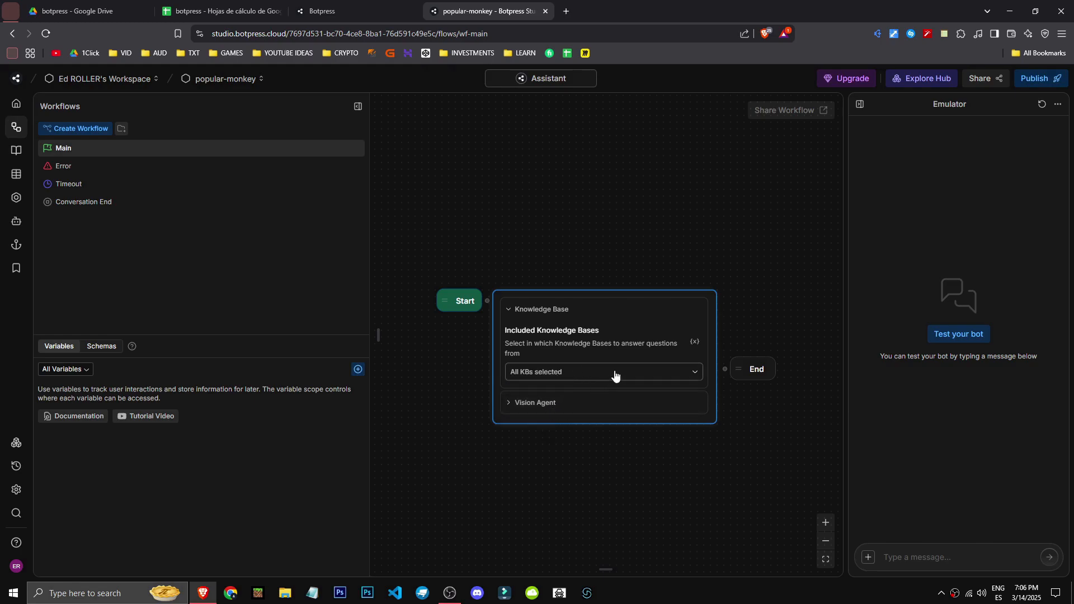
left_click(613, 404)
left_click(614, 409)
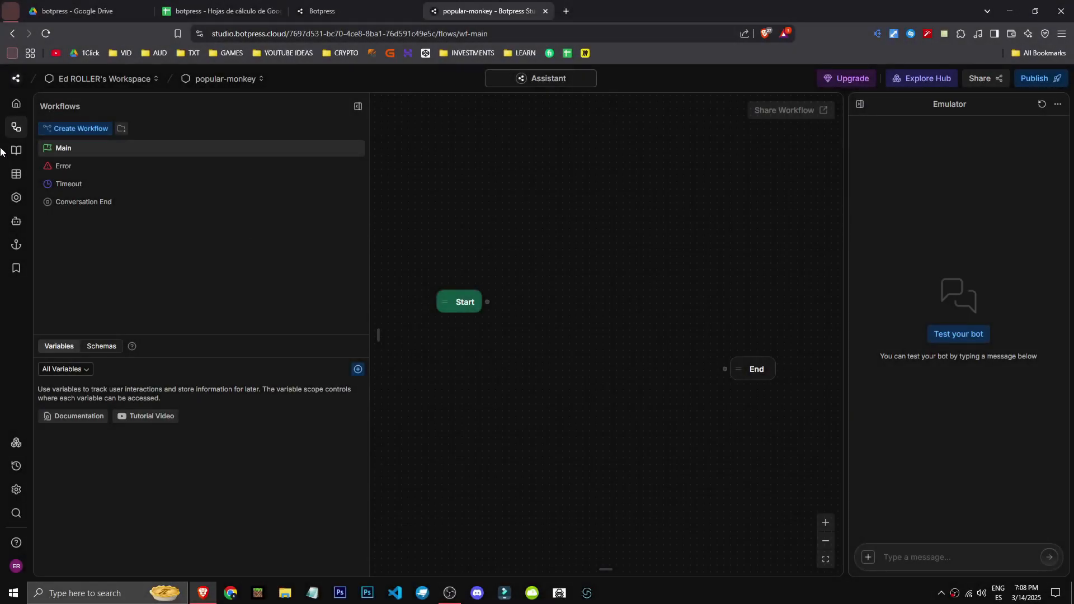
left_click(16, 151)
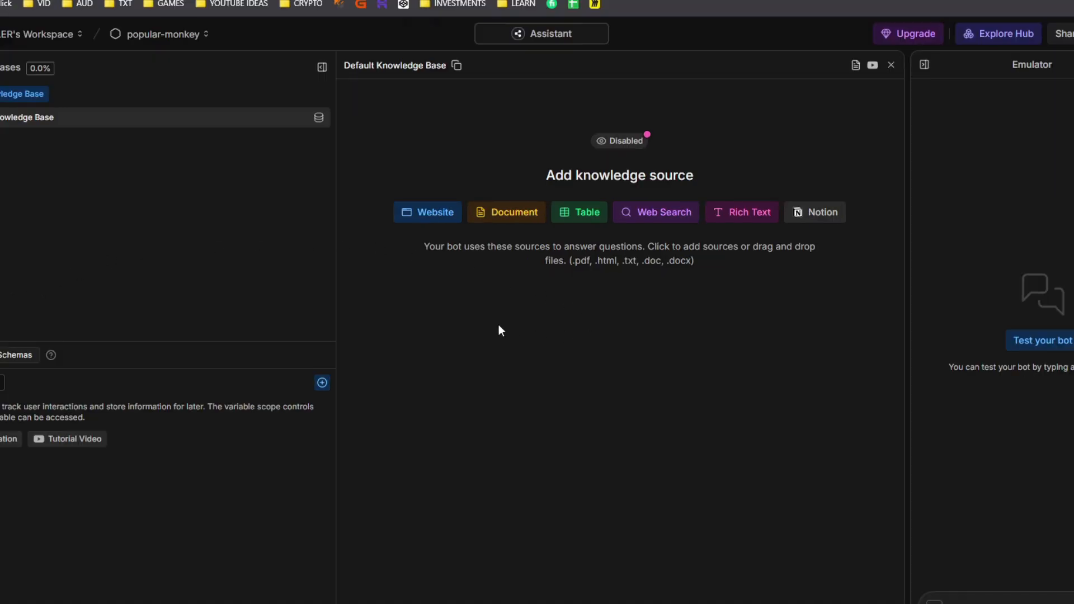
left_click(614, 170)
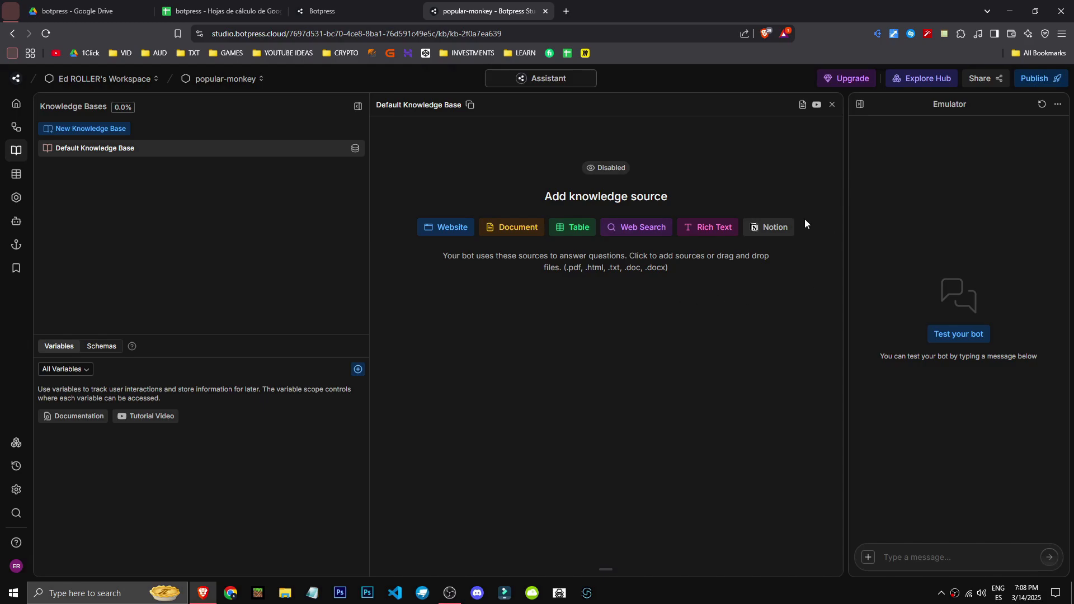
left_click(455, 228)
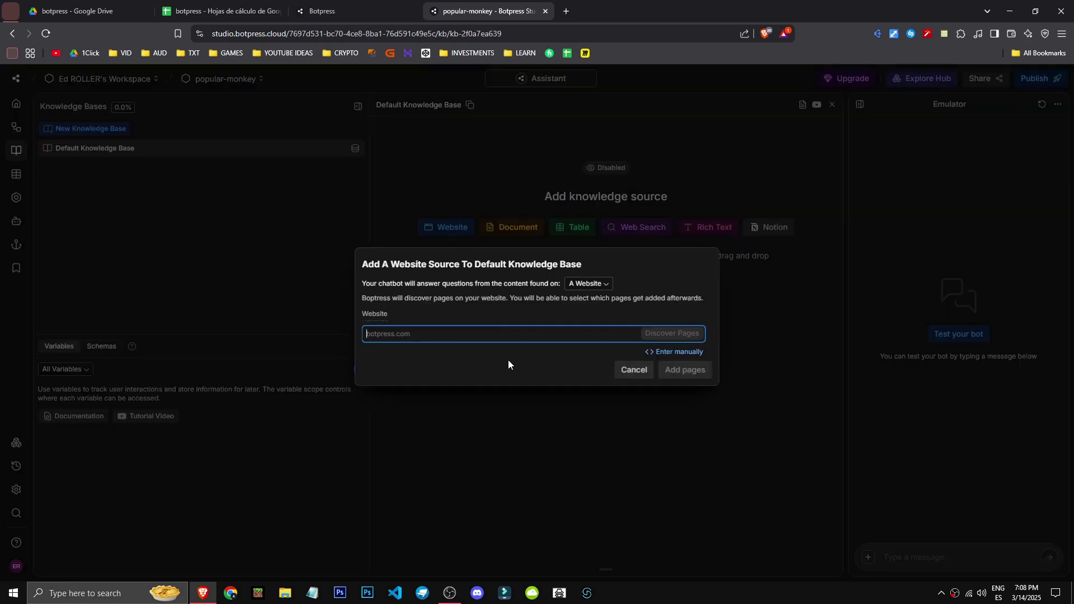
type("https://edinc.link/")
left_click(435, 369)
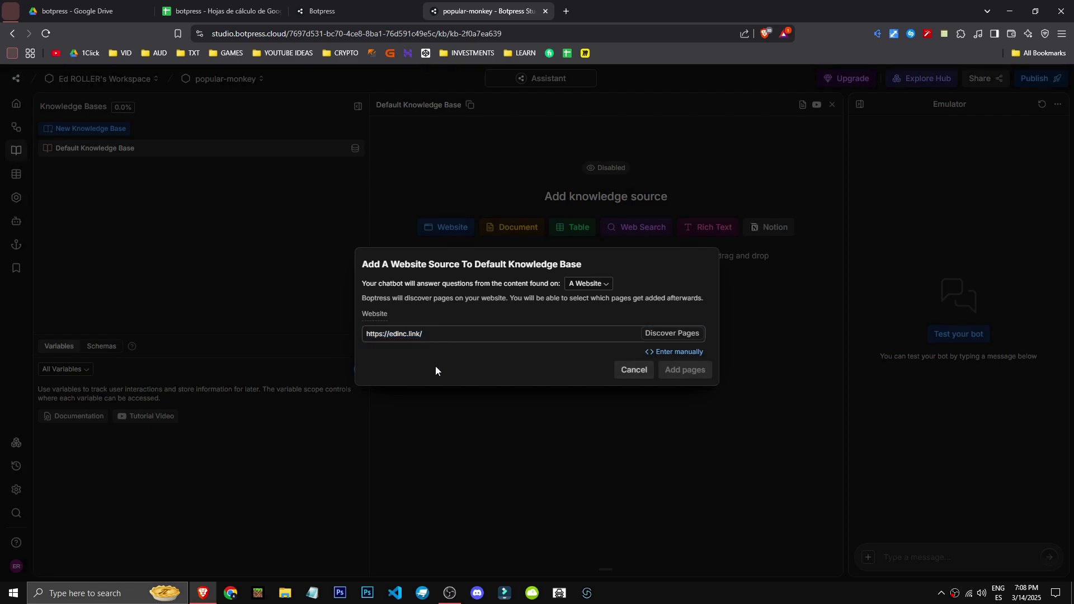
left_click(660, 336)
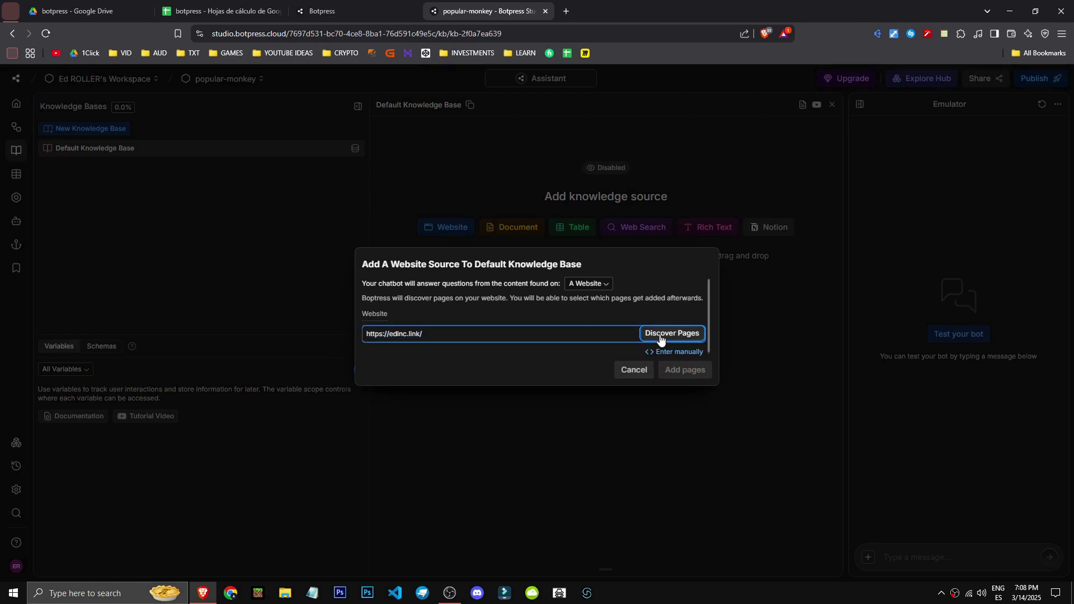
Step: Review the pages discovered on edinc.link and clear the selection of the whole page tree
scroll(487, 313, "down", 5)
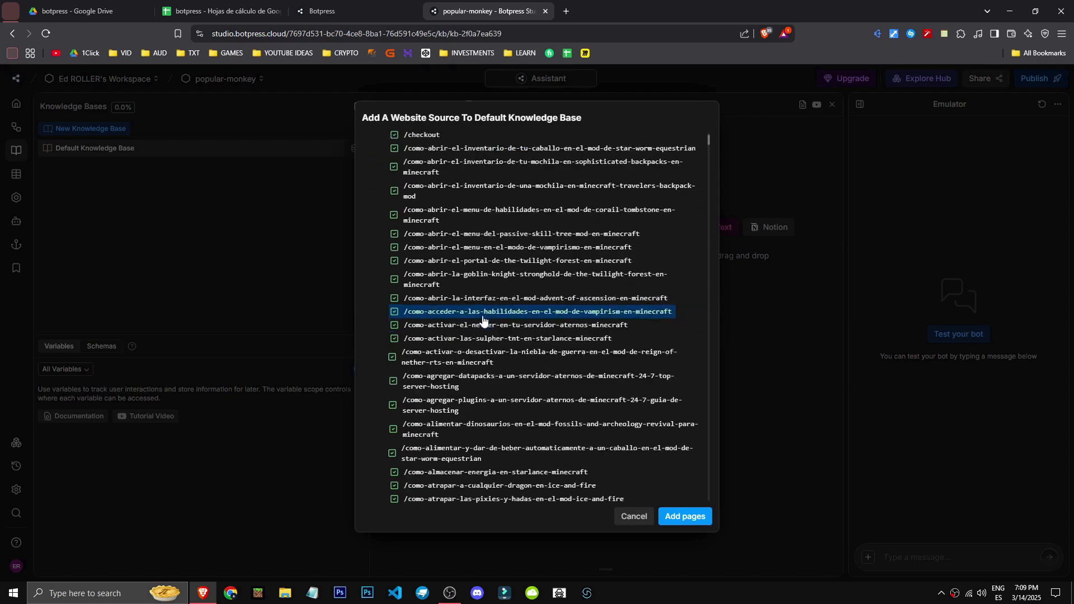
scroll(438, 451, "down", 8)
left_click_drag(709, 148, 739, 110)
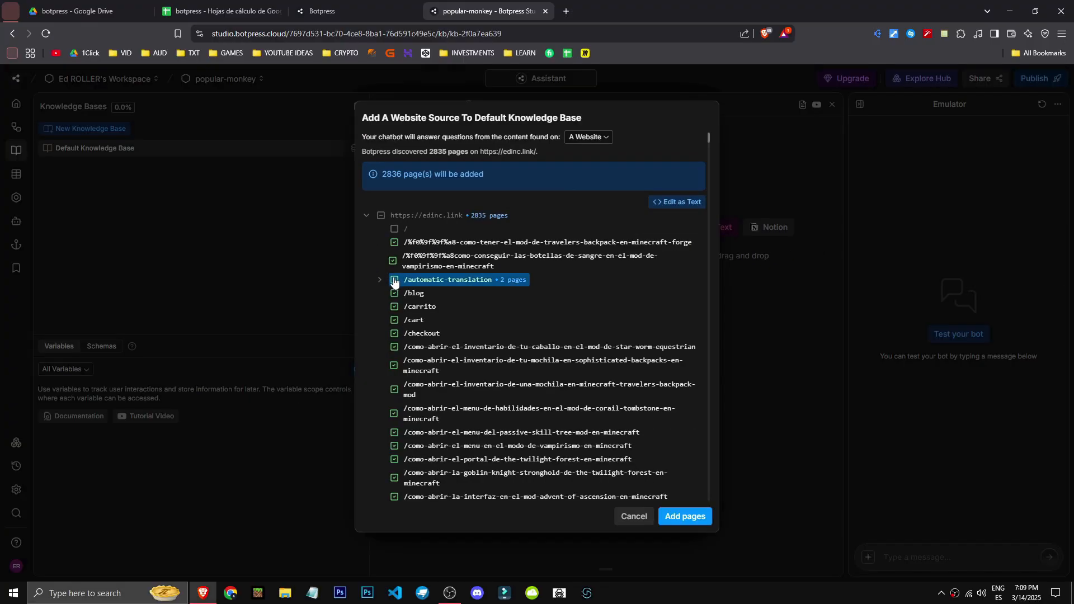
left_click(380, 215)
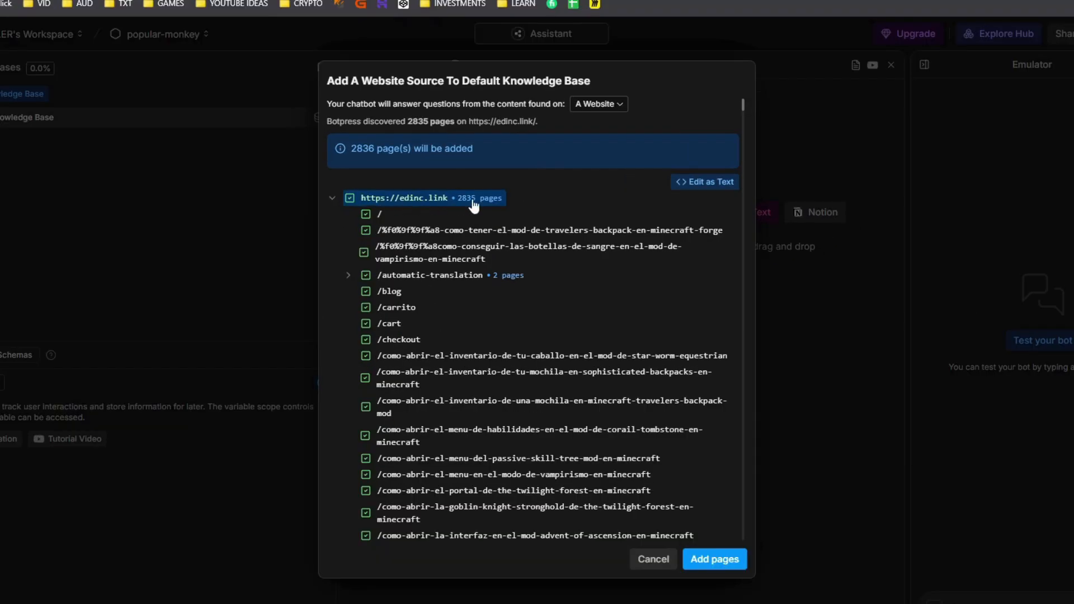
left_click(349, 198)
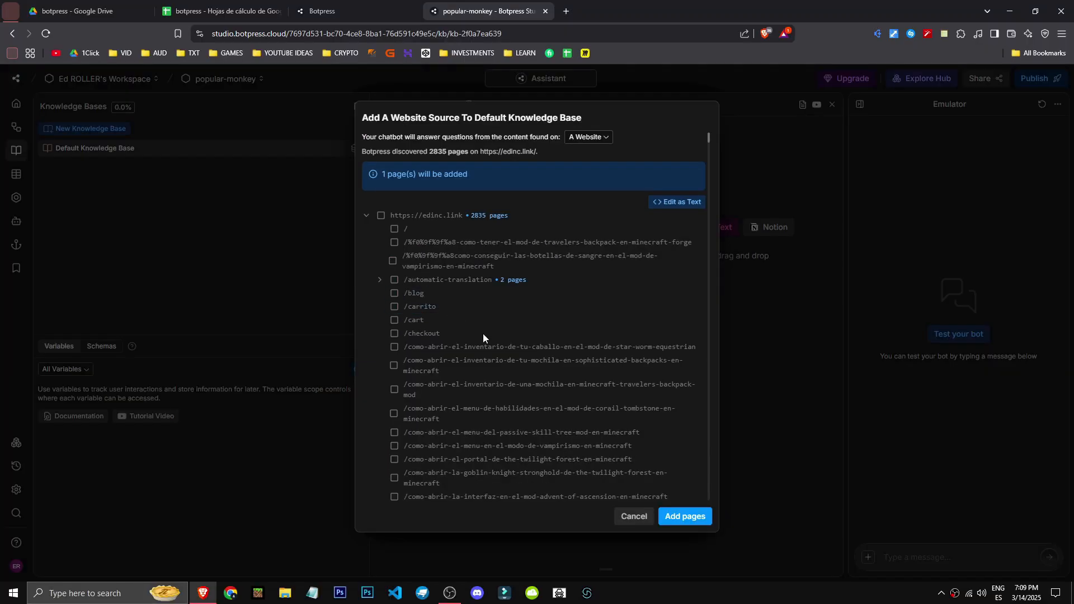
Step: Expand the /nosotros entry among the discovered pages and add the website source to the Default Knowledge Base
scroll(436, 389, "down", 10)
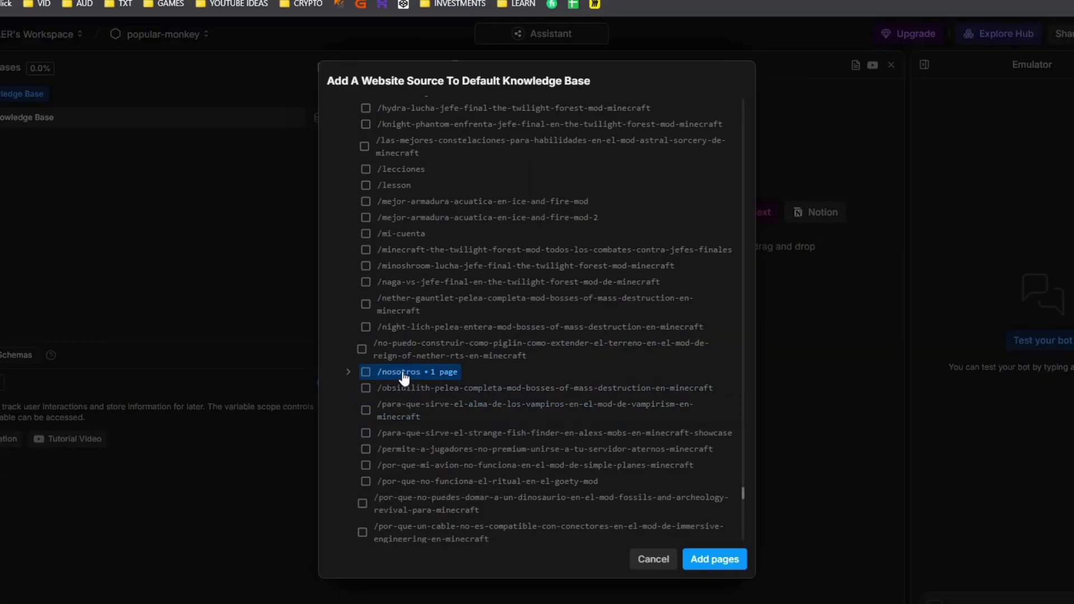
left_click(348, 372)
left_click(712, 559)
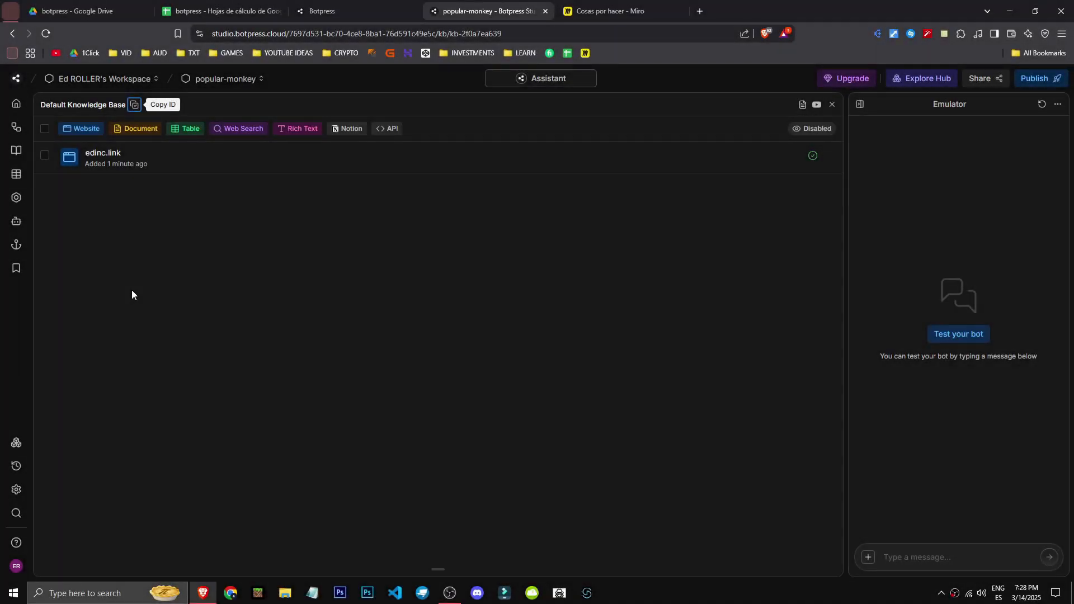
Step: In the Main workflow, insert a Standard Node after the Start node and connect its output to the End node
left_click(16, 127)
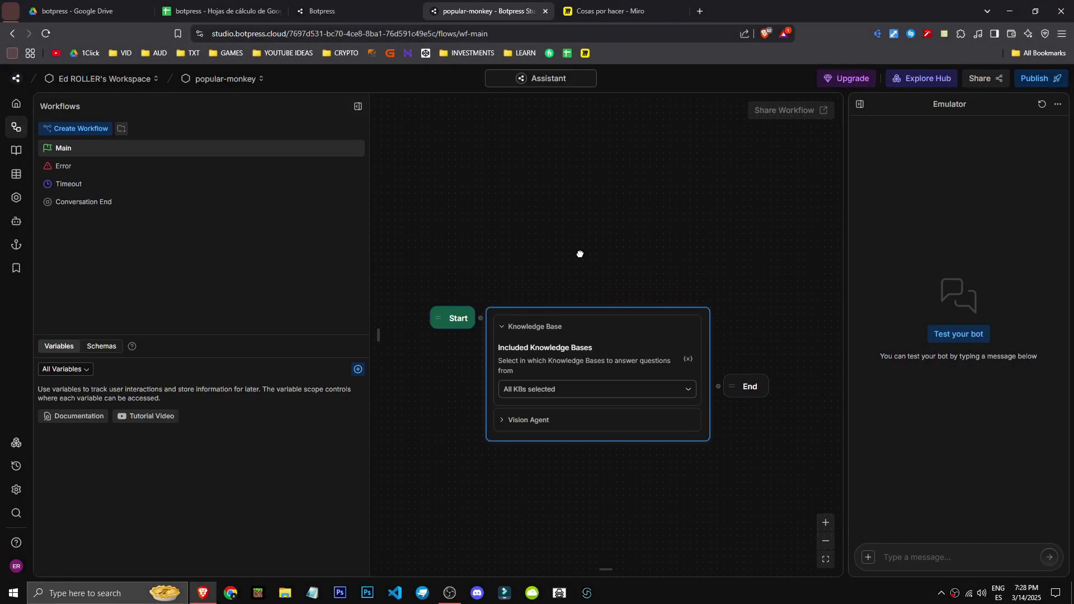
right_click(460, 304)
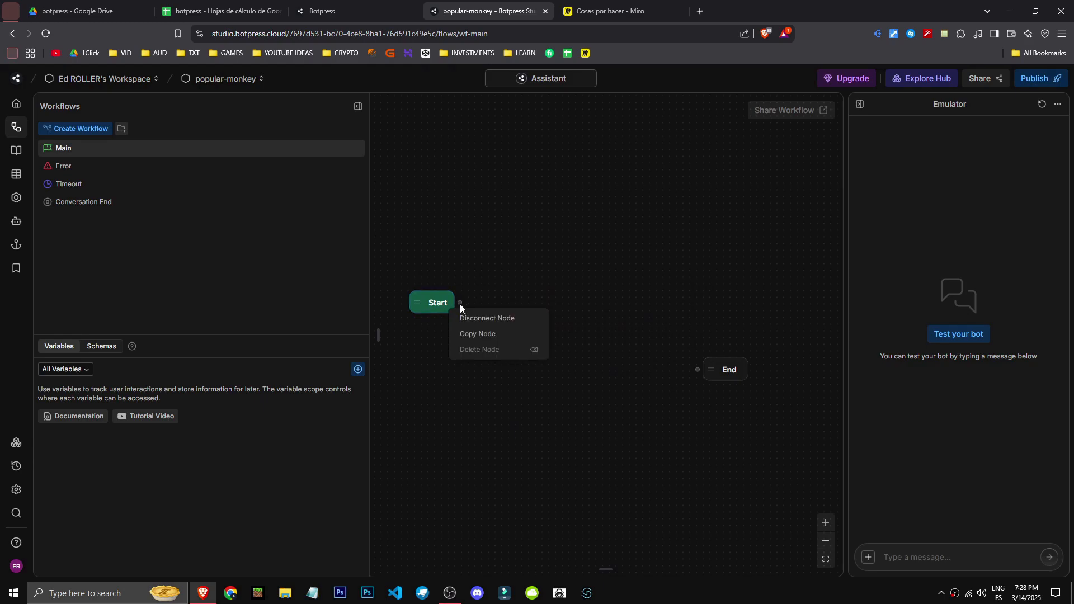
right_click(460, 305)
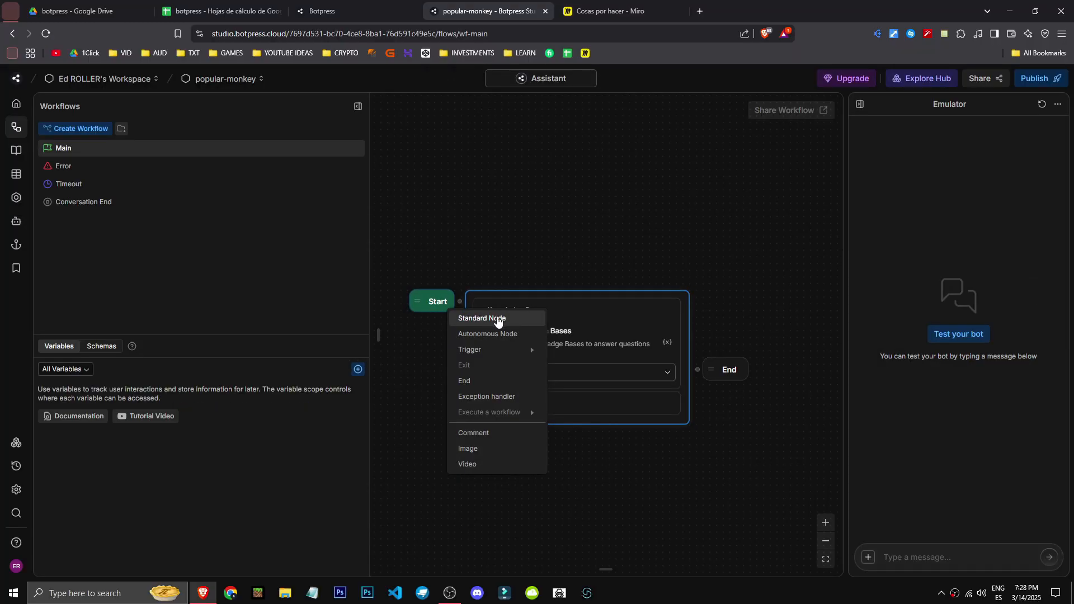
left_click(497, 318)
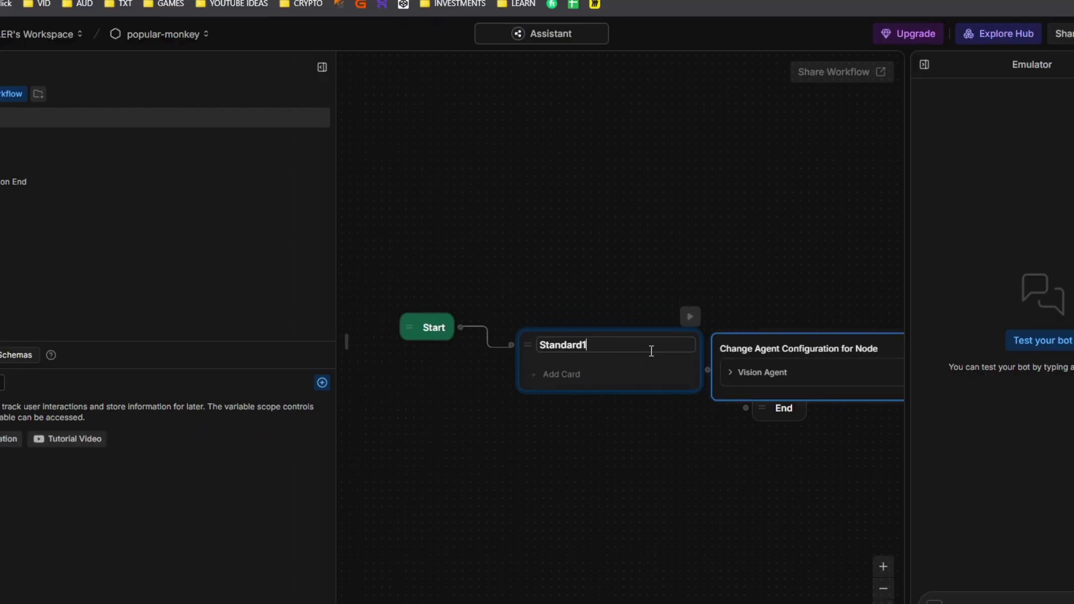
left_click_drag(651, 351, 651, 333)
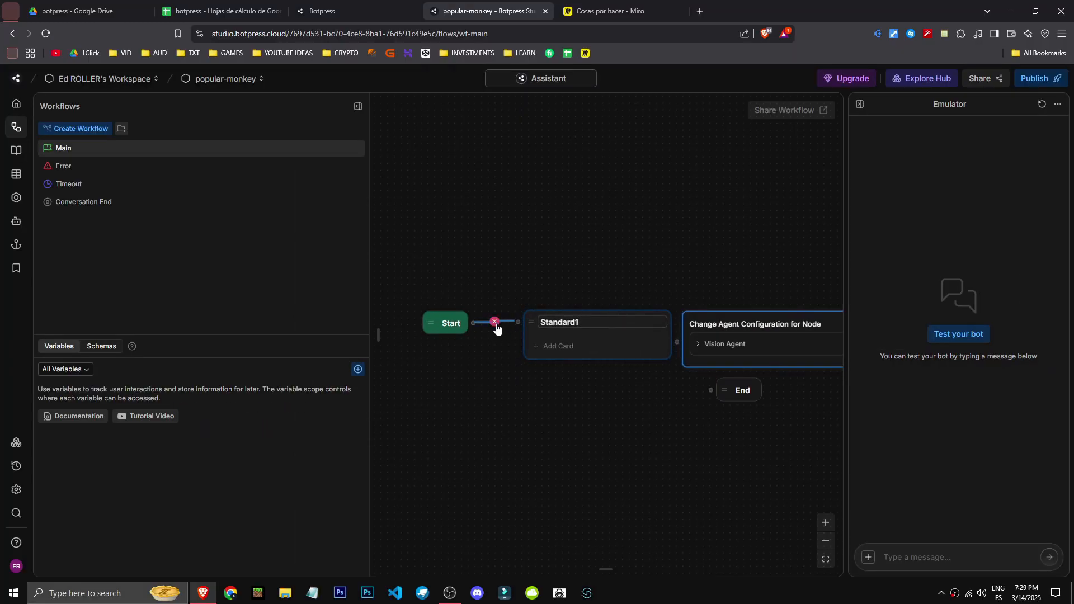
left_click_drag(679, 359, 647, 383)
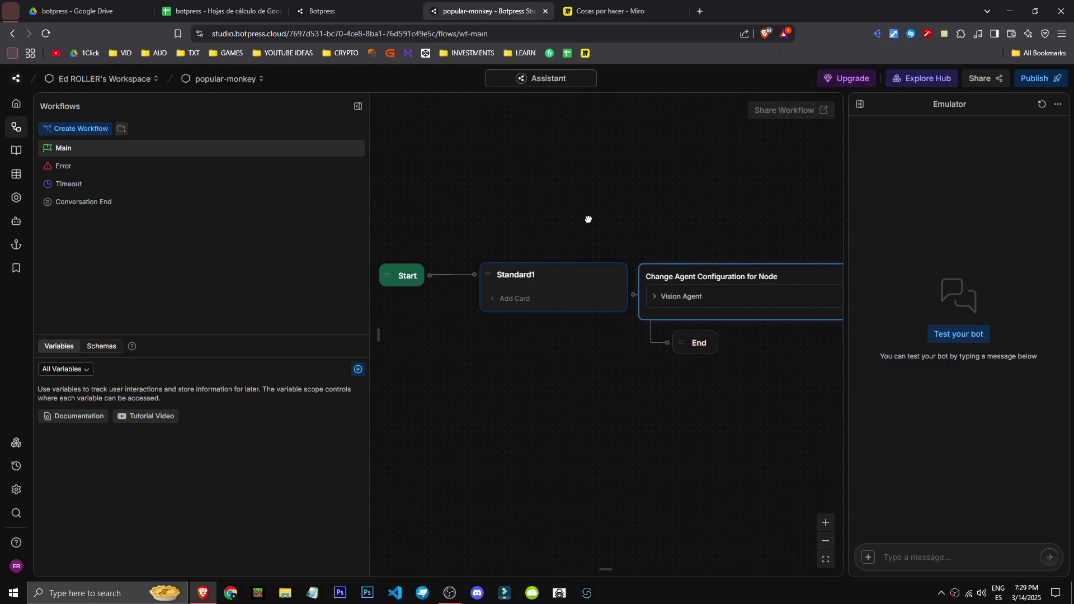
Step: Rename the new standard node as Start
left_click_drag(589, 219, 537, 225)
left_click(533, 283)
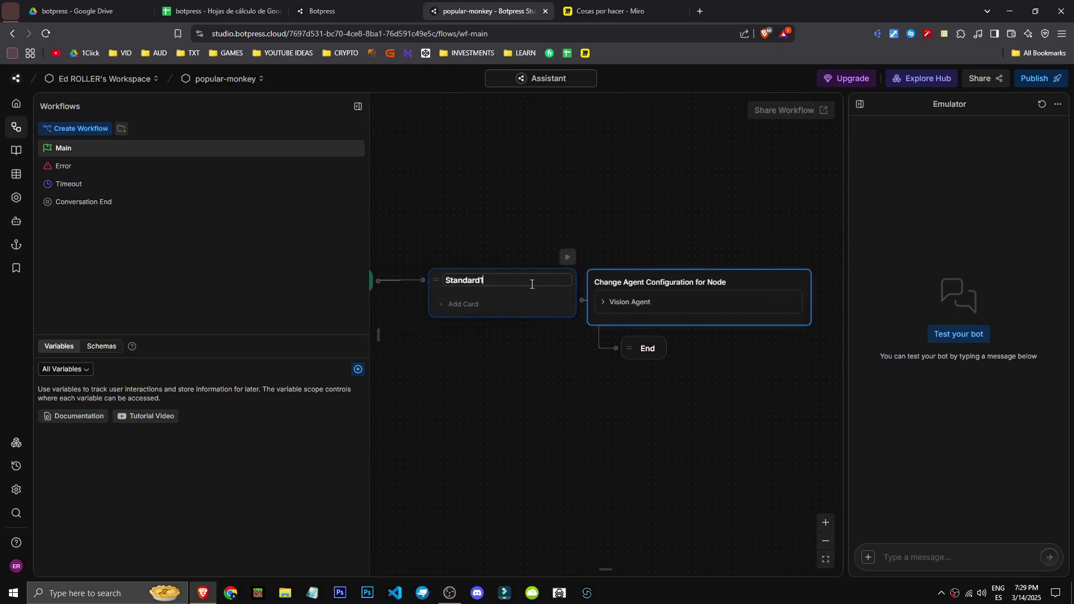
key("ctrl+a")
type("Sta")
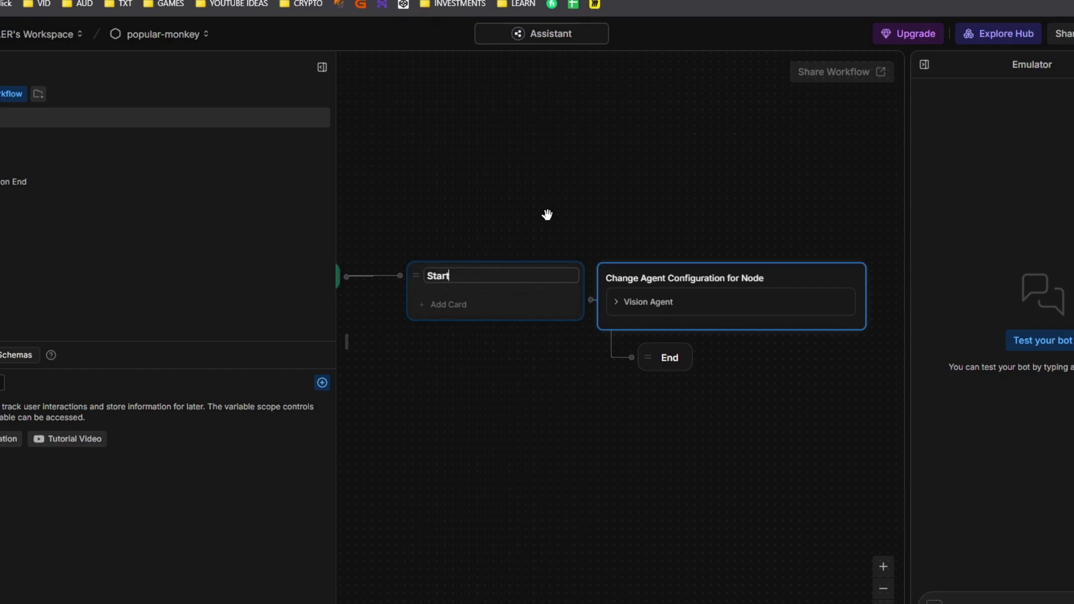
Step: Open the card library for the new Start node, narrow the Workflows panel and examine the available card categories
left_click(451, 305)
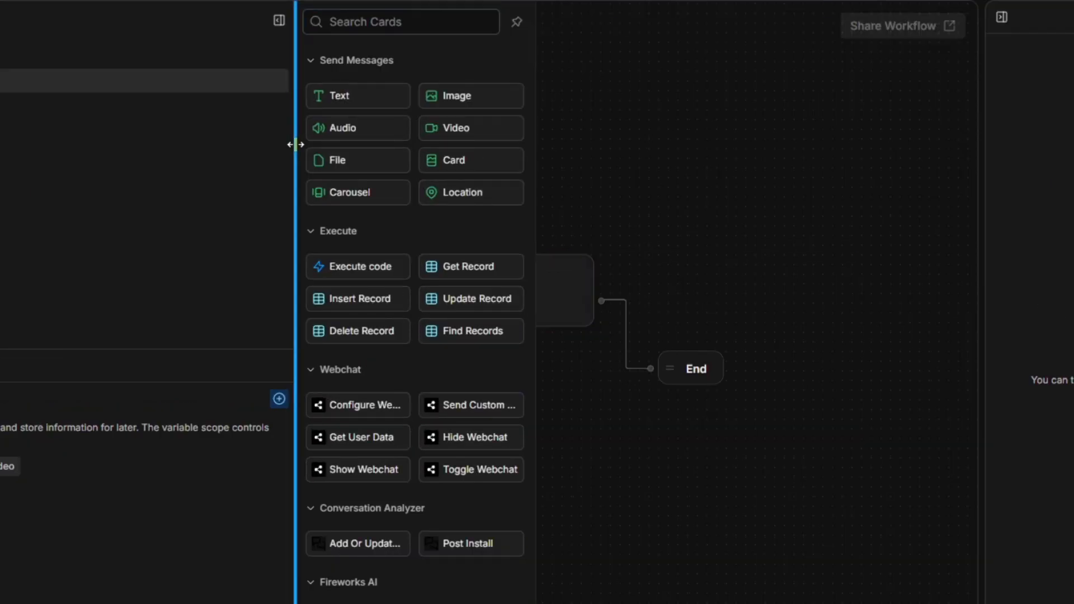
left_click_drag(295, 145, 61, 145)
scroll(183, 444, "down", 10)
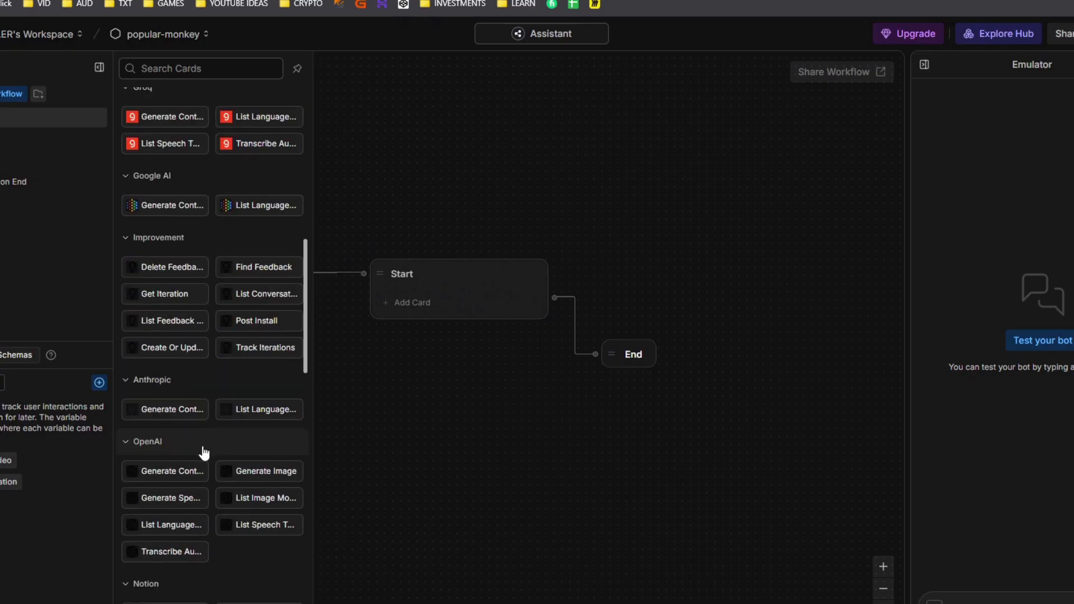
scroll(203, 447, "up", 2)
left_click_drag(347, 433, 471, 447)
scroll(223, 419, "down", 5)
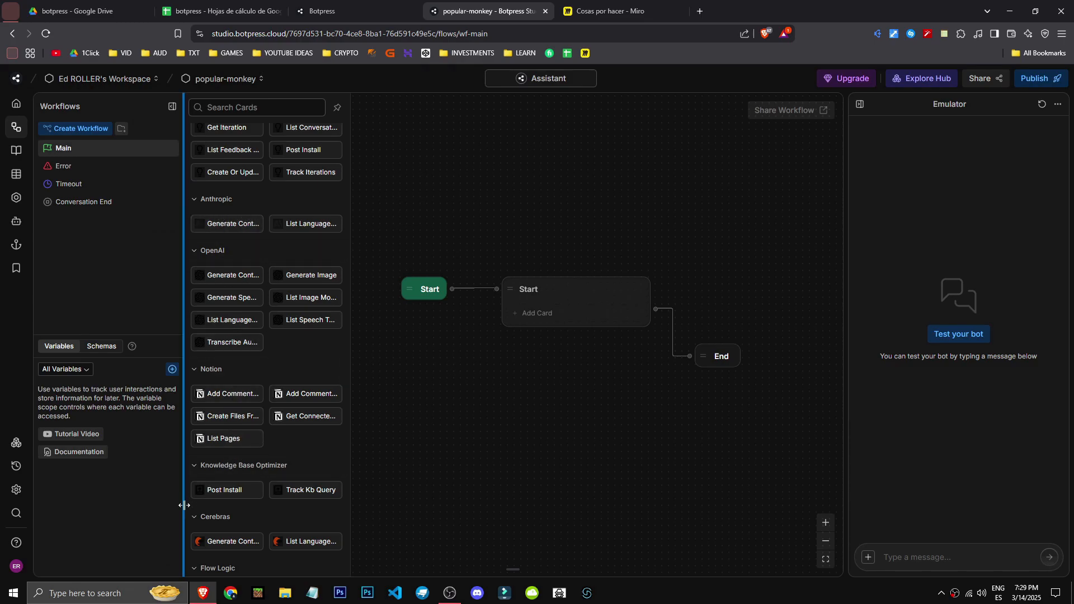
scroll(233, 257, "down", 5)
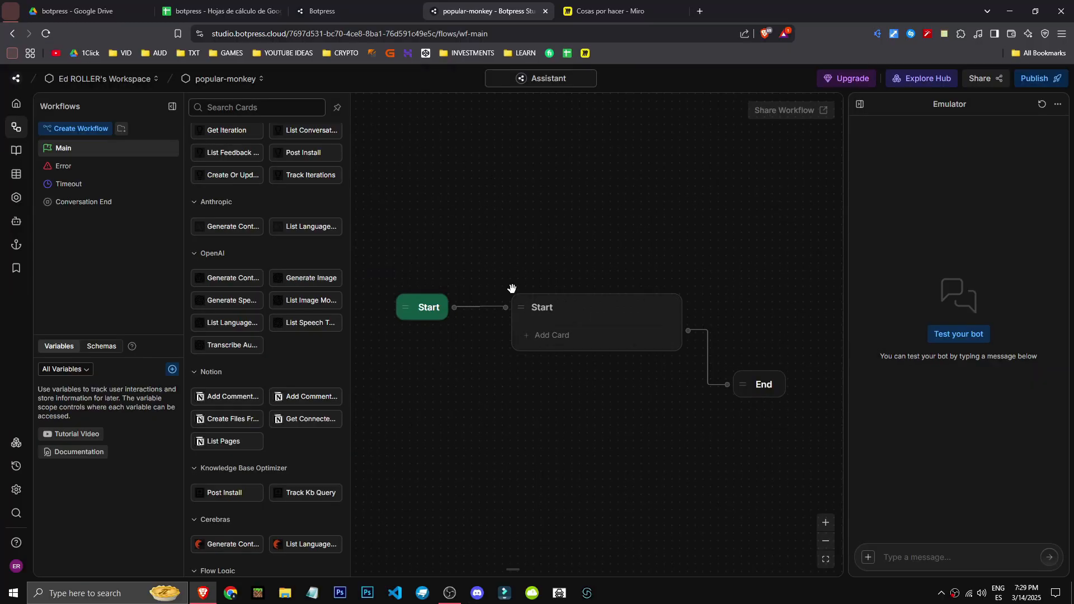
Step: Add a Raw Input card from the Capture Information category to the standard node named Start
scroll(274, 456, "down", 10)
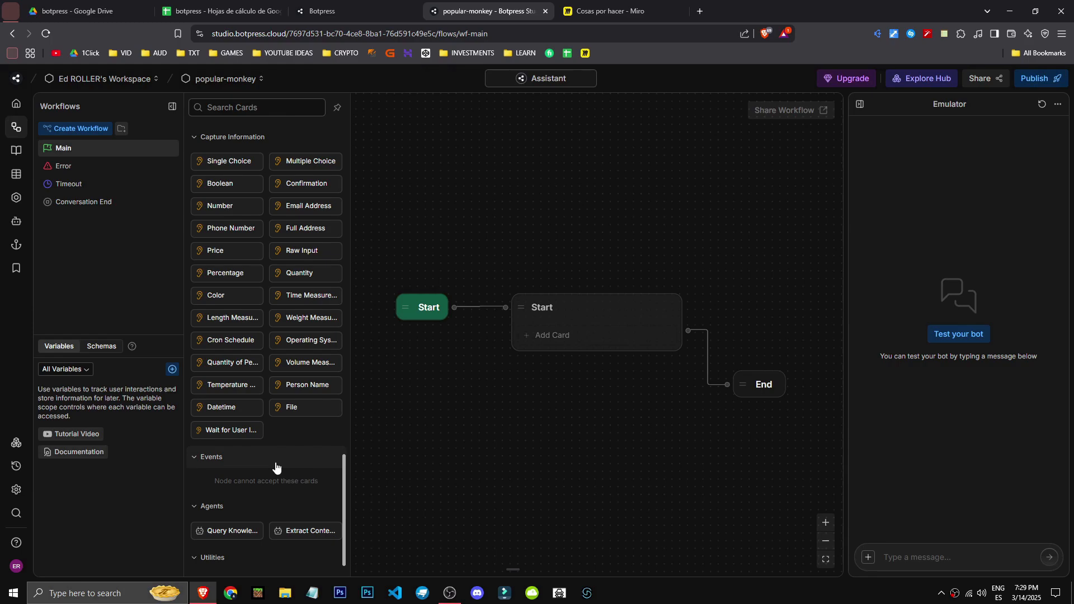
scroll(276, 465, "up", 1)
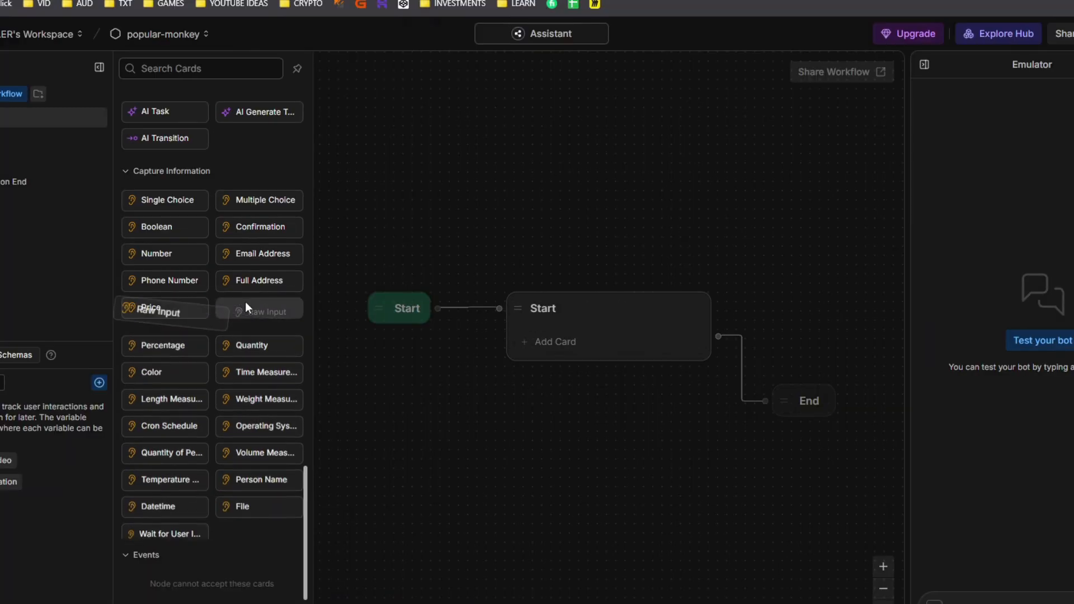
left_click(304, 309)
mouse_move(246, 311)
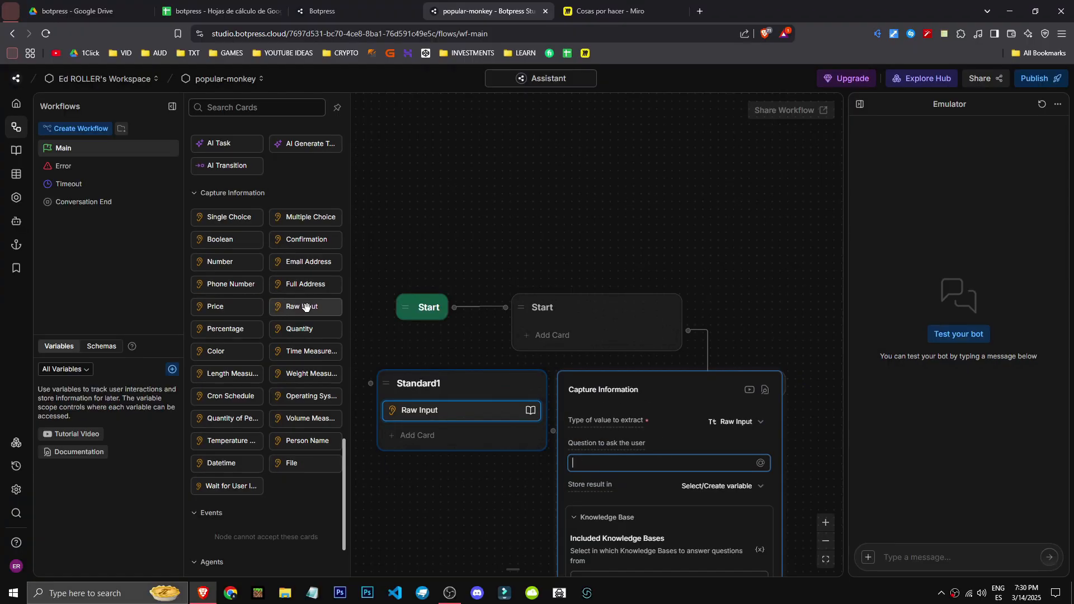
left_click_drag(246, 311, 581, 347)
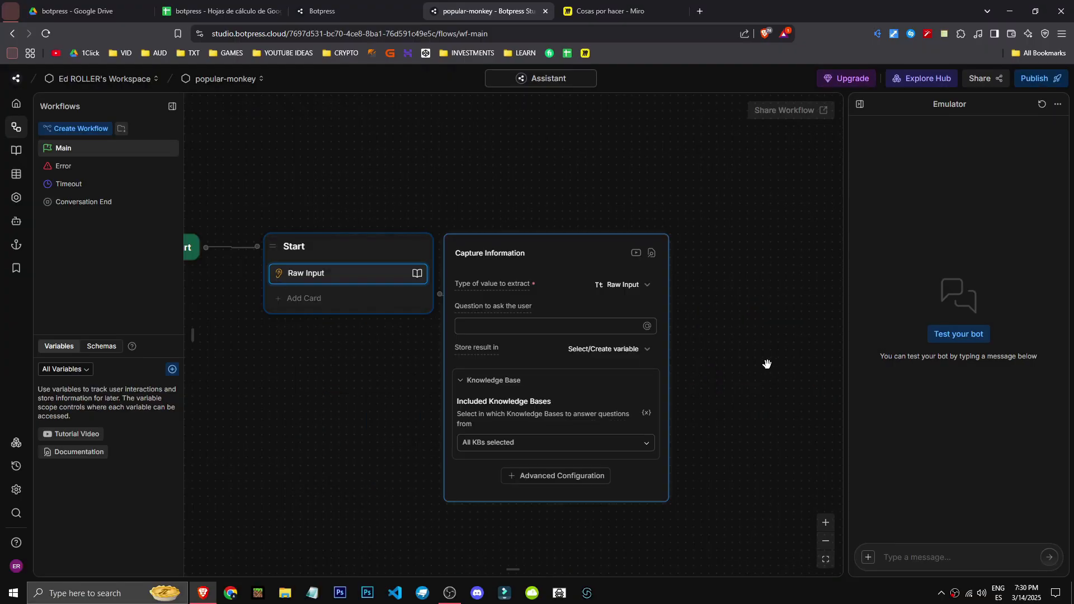
Step: Set the Raw Input card's question to ask the user to "Ask me whathever you need"
left_click(637, 327)
type("Pregunta")
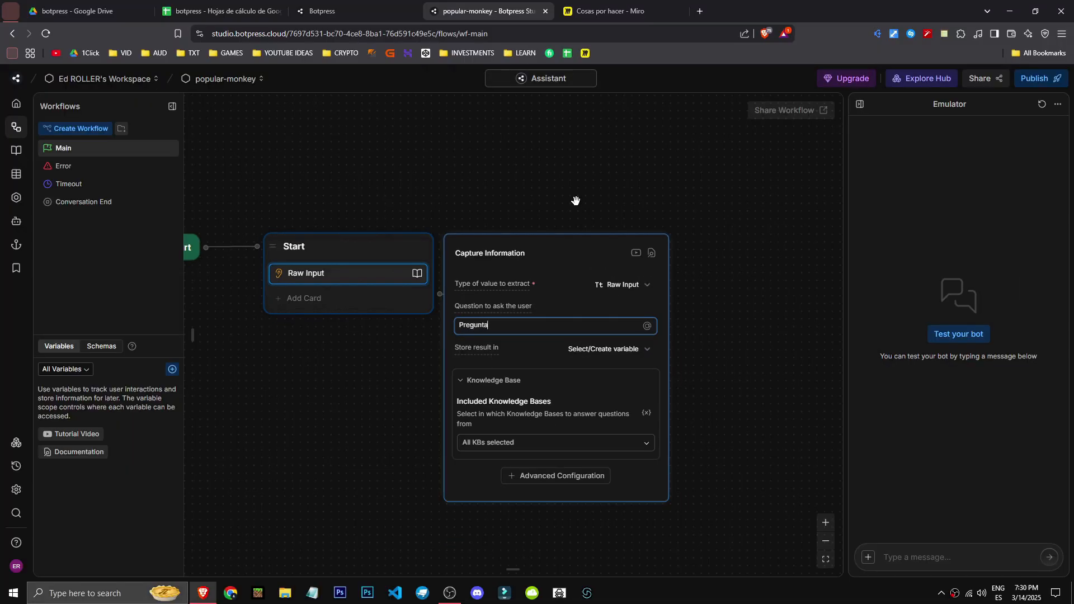
key("ctrl+a")
key("BackSpace")
type("Ask")
type(" me whathever you n")
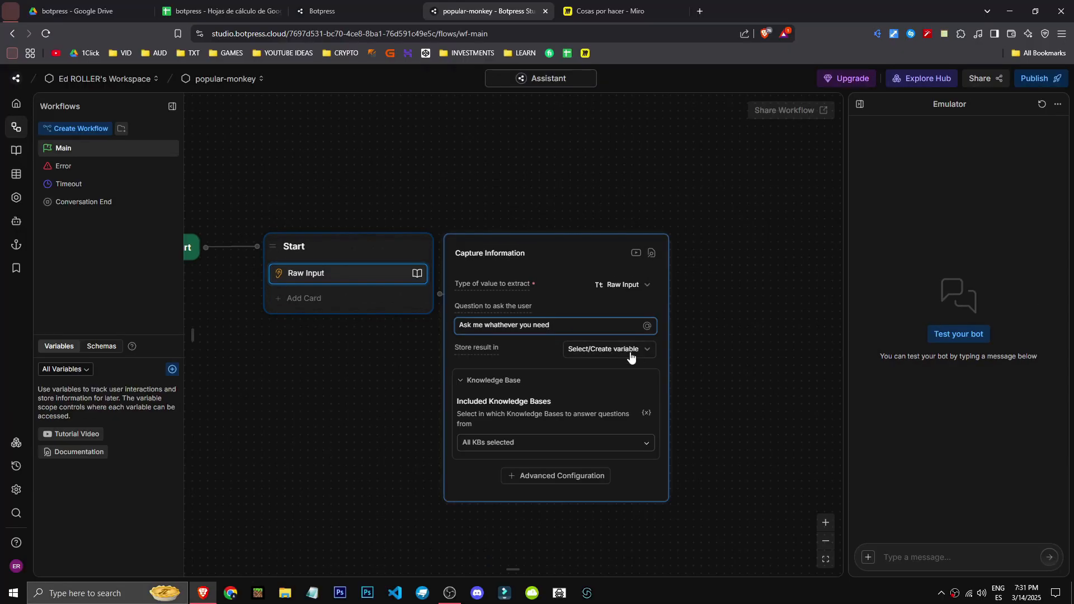
Step: Store the Raw Input card's result in a new workflow variable named answer
left_click(630, 355)
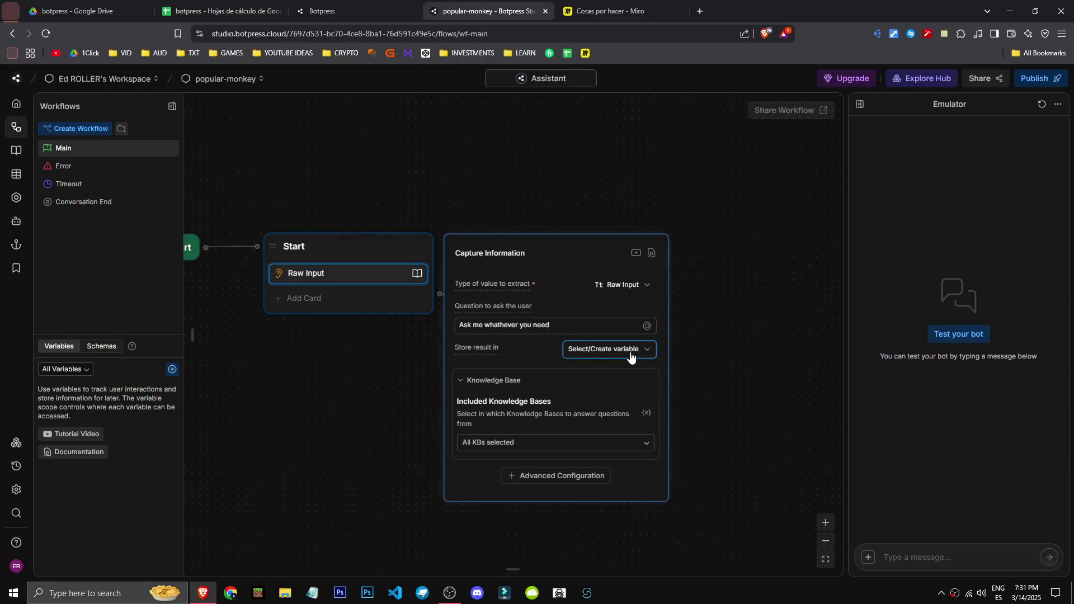
type("answer")
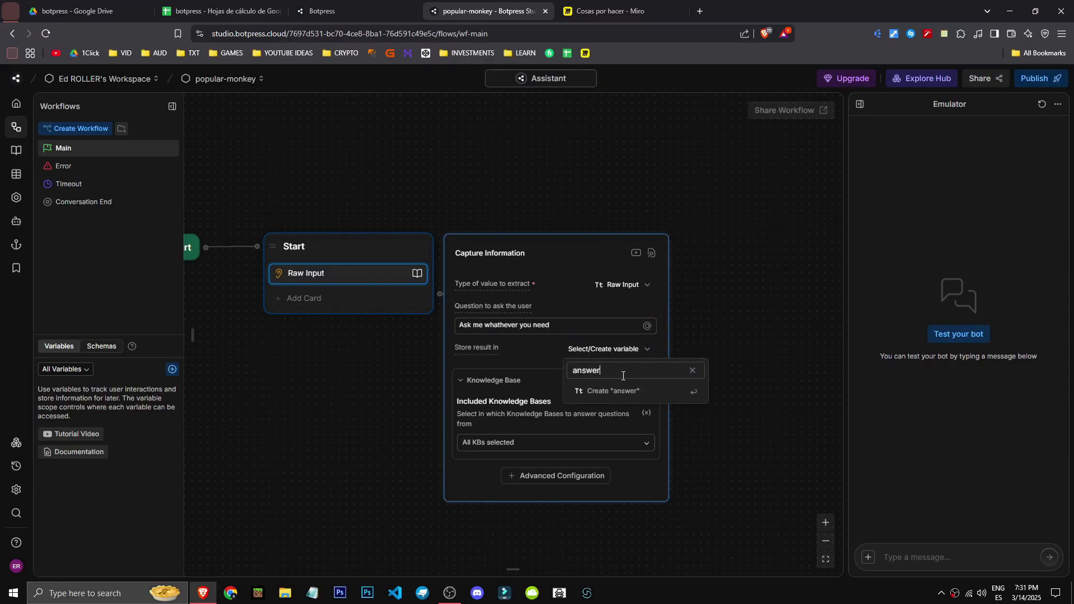
left_click(652, 394)
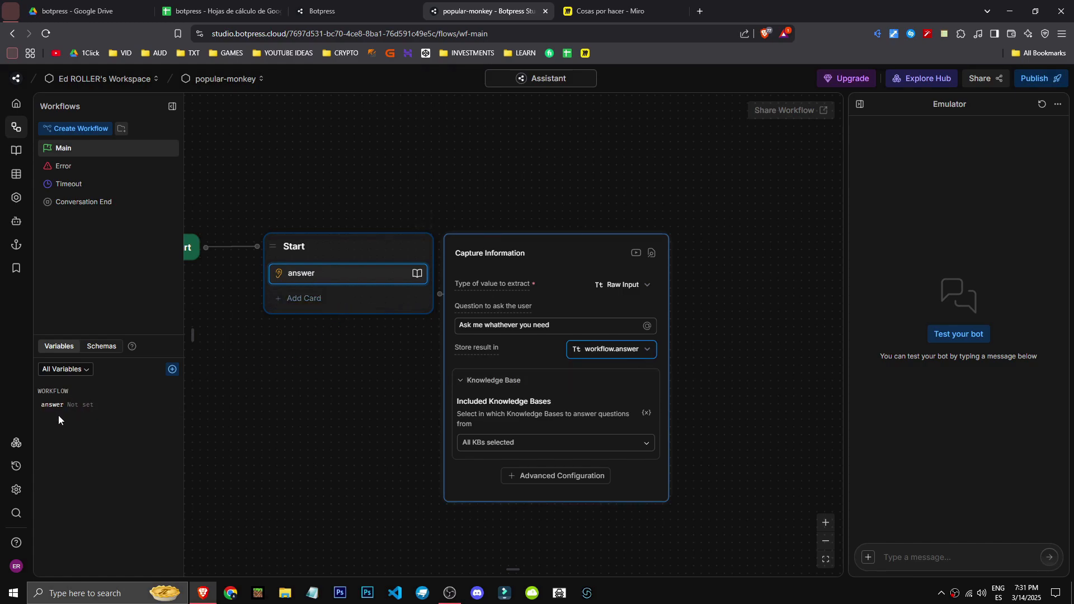
Step: Open the answer variable's settings, examine the scope options and try the User scope
left_click(175, 405)
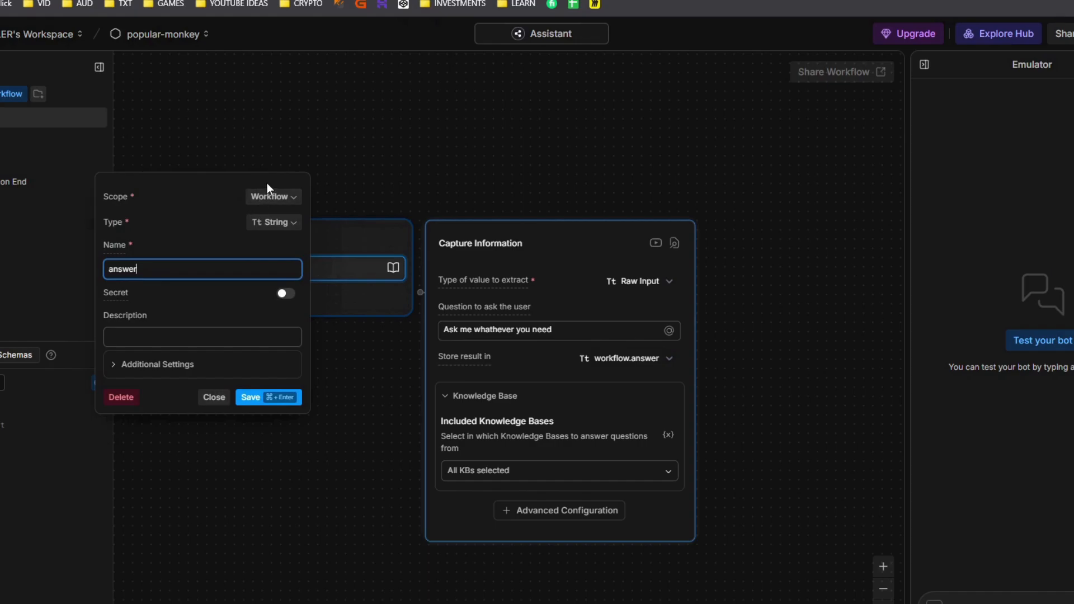
left_click(269, 196)
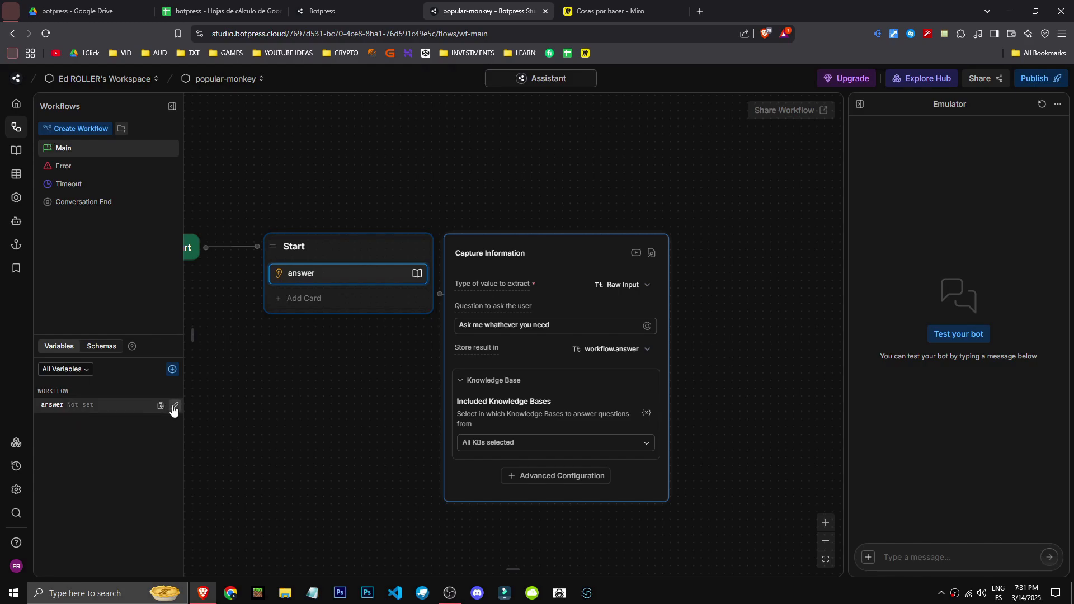
left_click(175, 406)
left_click(313, 216)
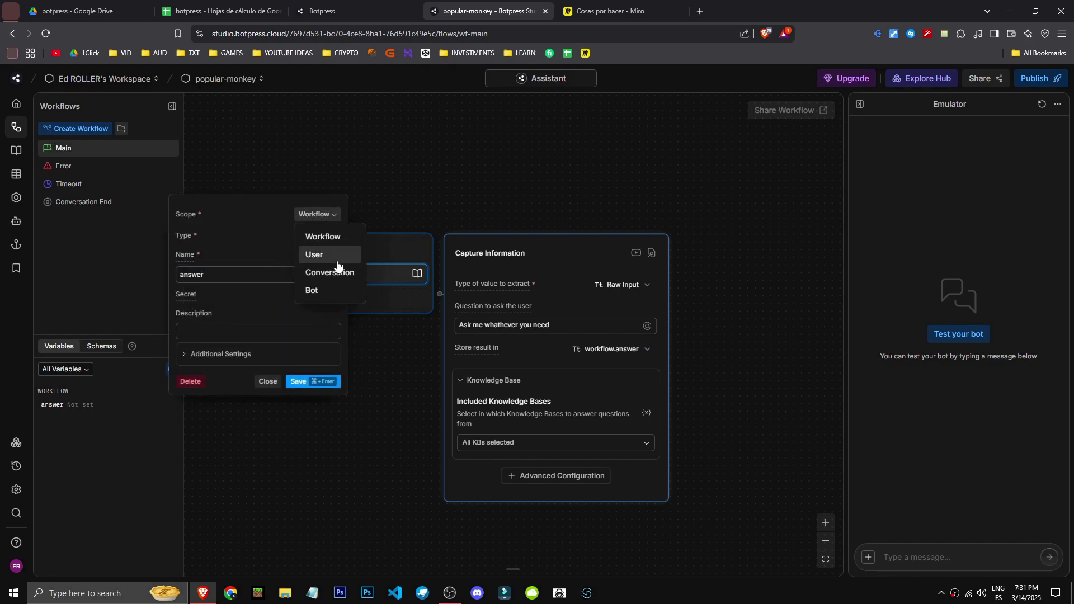
left_click(322, 253)
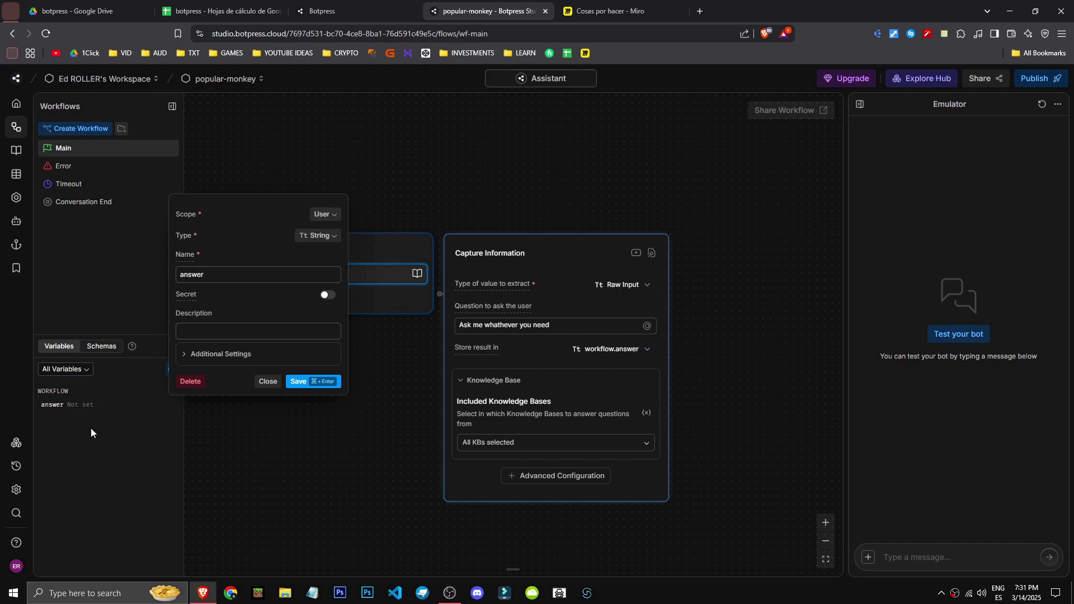
left_click(86, 456)
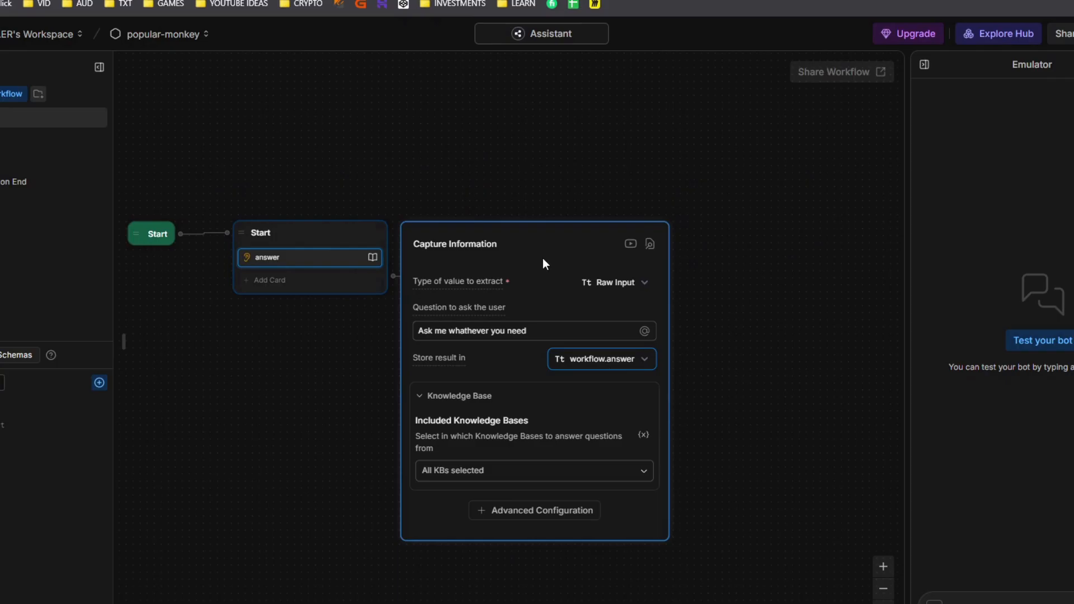
Step: Test the bot in the emulator by starting a conversation and sending the question "what is edinc?"
left_click(837, 355)
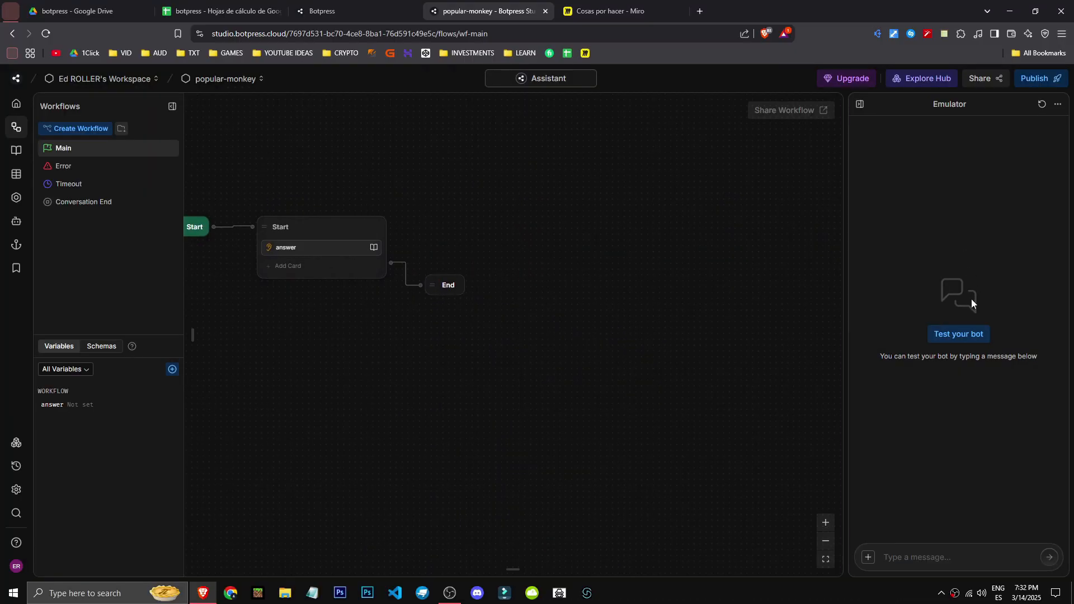
left_click(959, 334)
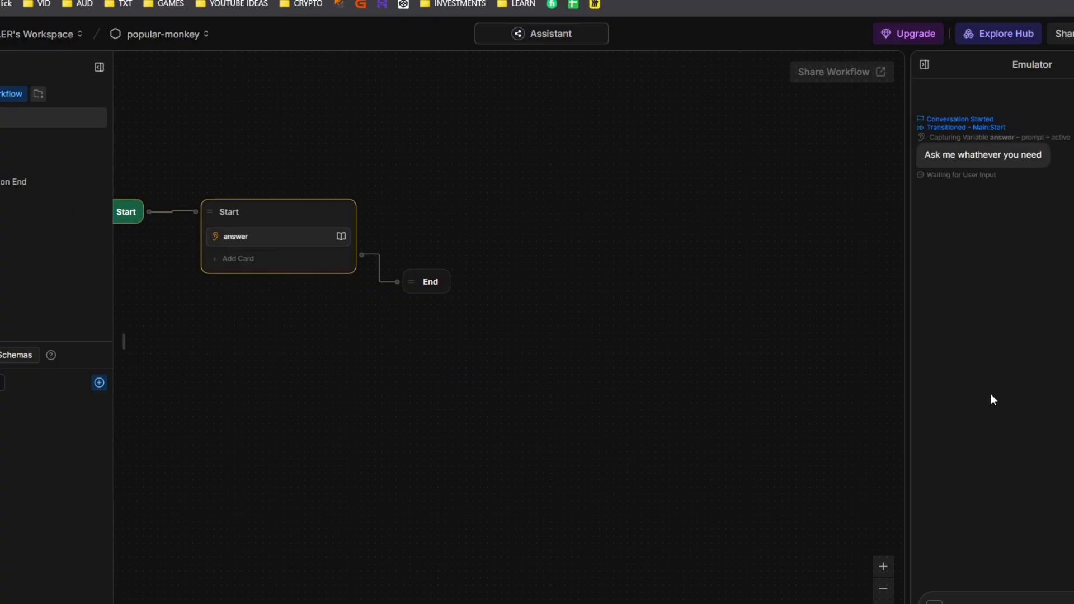
left_click(1051, 602)
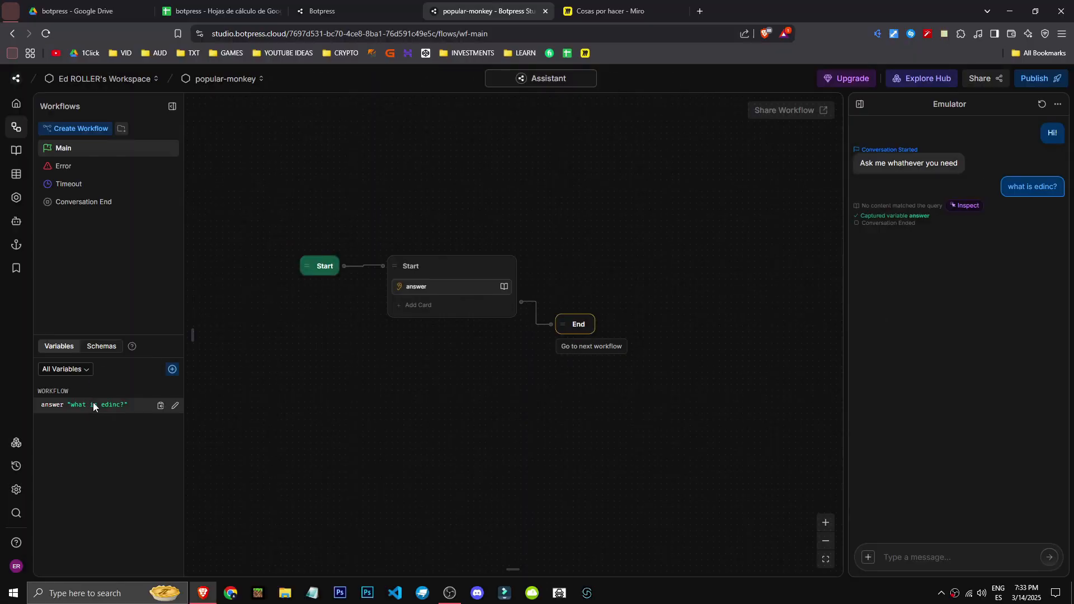
Step: Try the User scope for the answer variable in its settings without saving the change
left_click(175, 404)
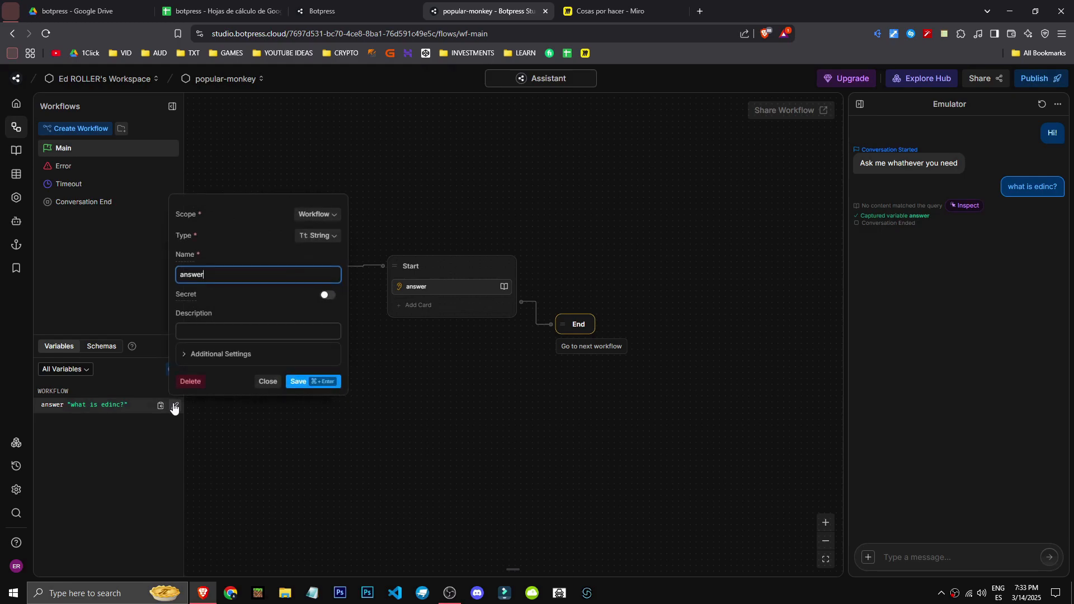
left_click(303, 213)
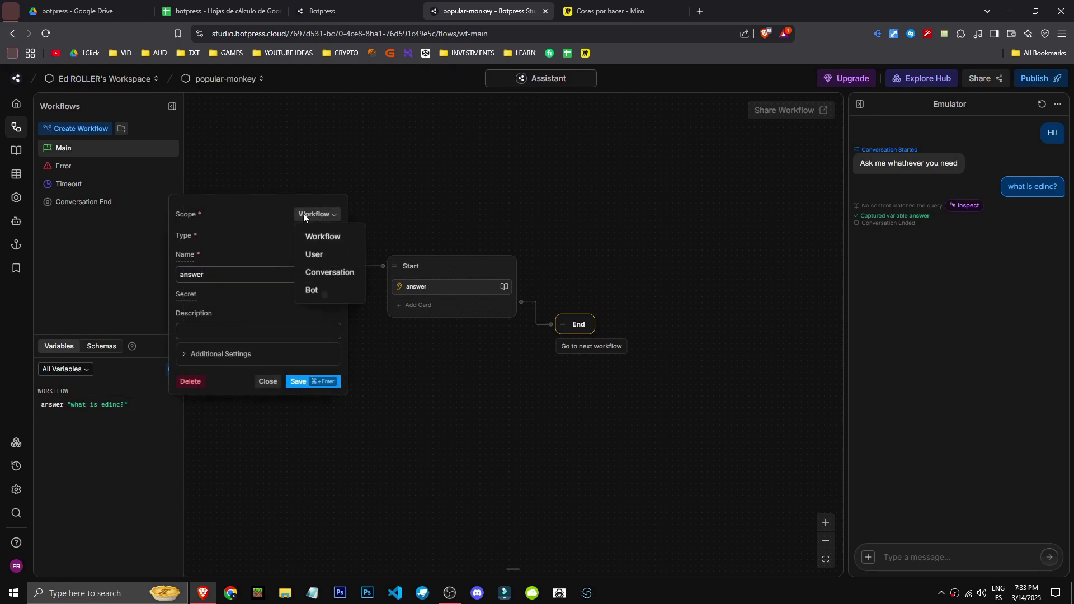
left_click(334, 256)
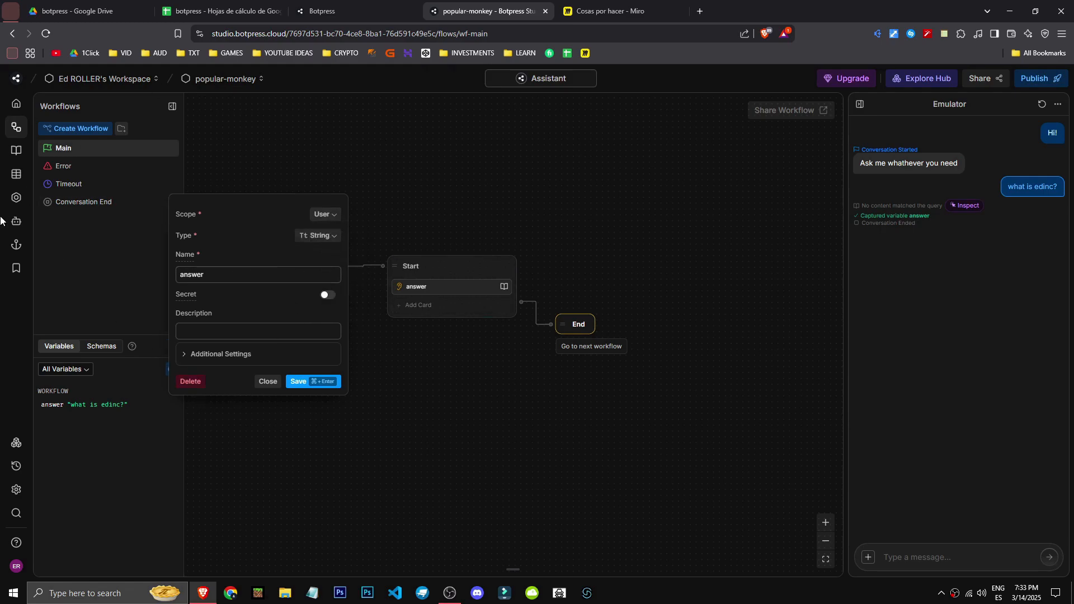
left_click(172, 410)
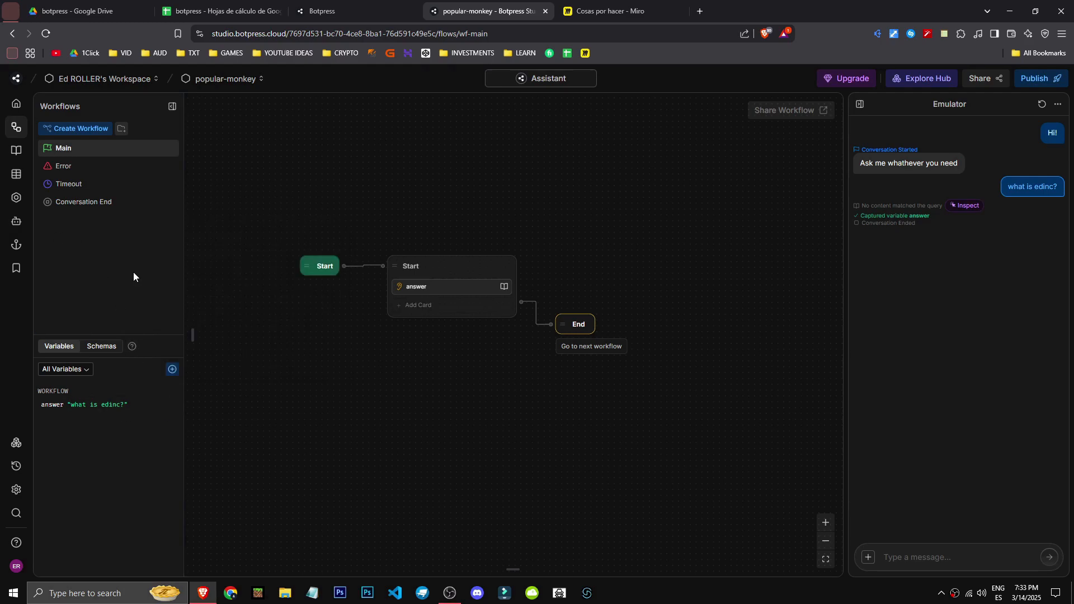
Step: Examine the scope choices, description and additional settings offered when creating a new variable
left_click(172, 370)
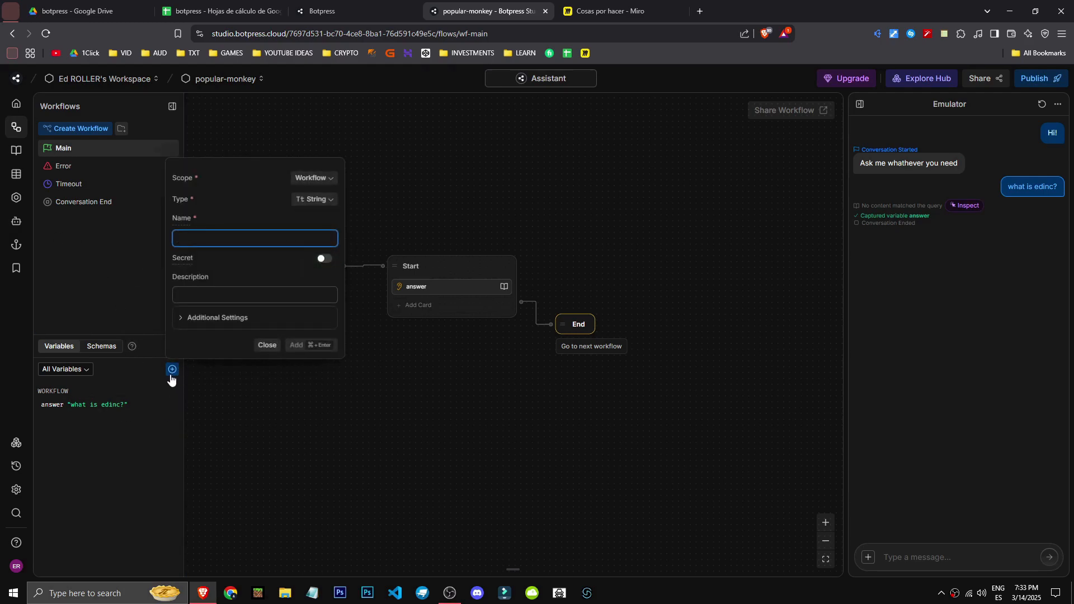
left_click(311, 178)
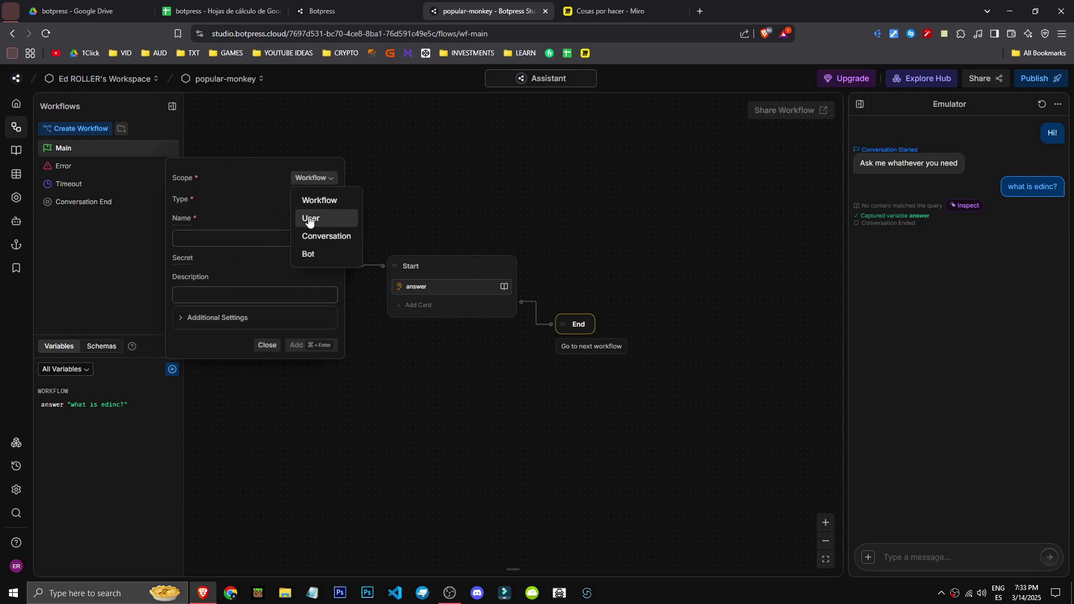
left_click(315, 199)
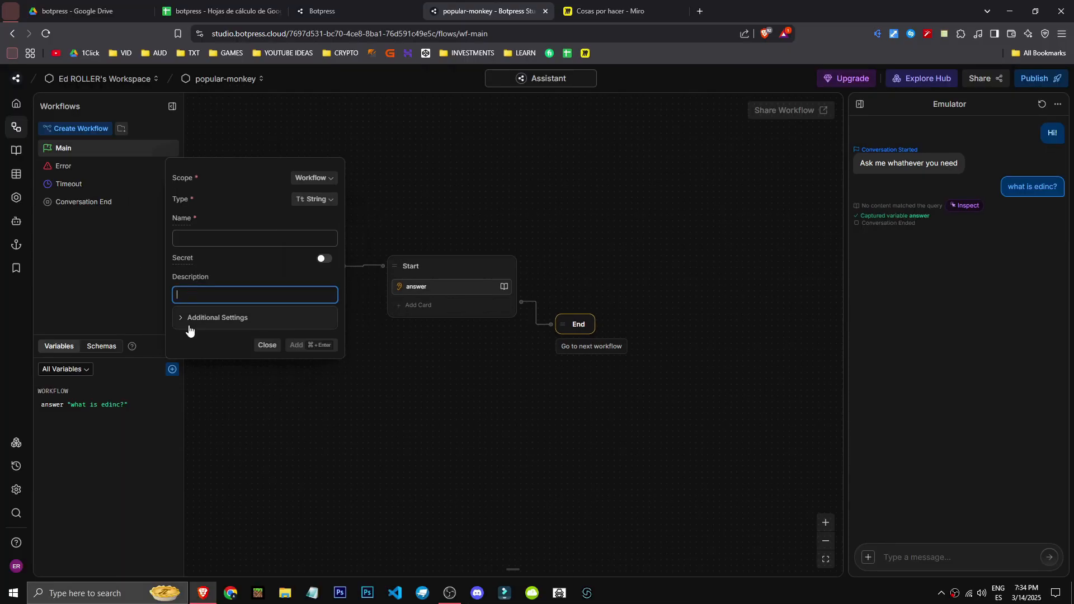
left_click(189, 319)
left_click(180, 275)
left_click(200, 291)
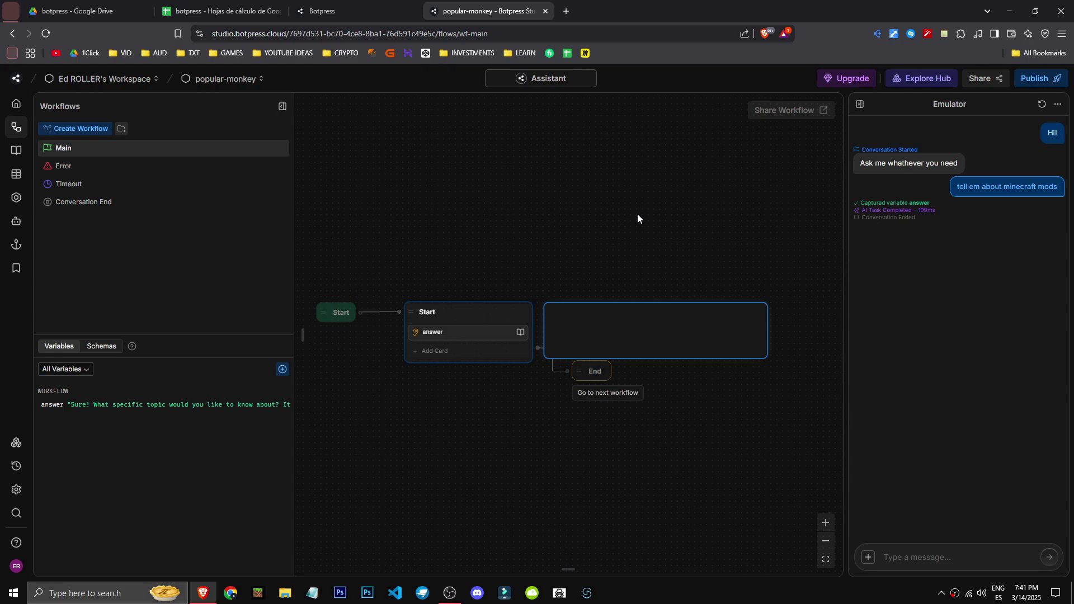
Step: Delete the node containing the answer card and return to the Main workflow
key("Delete")
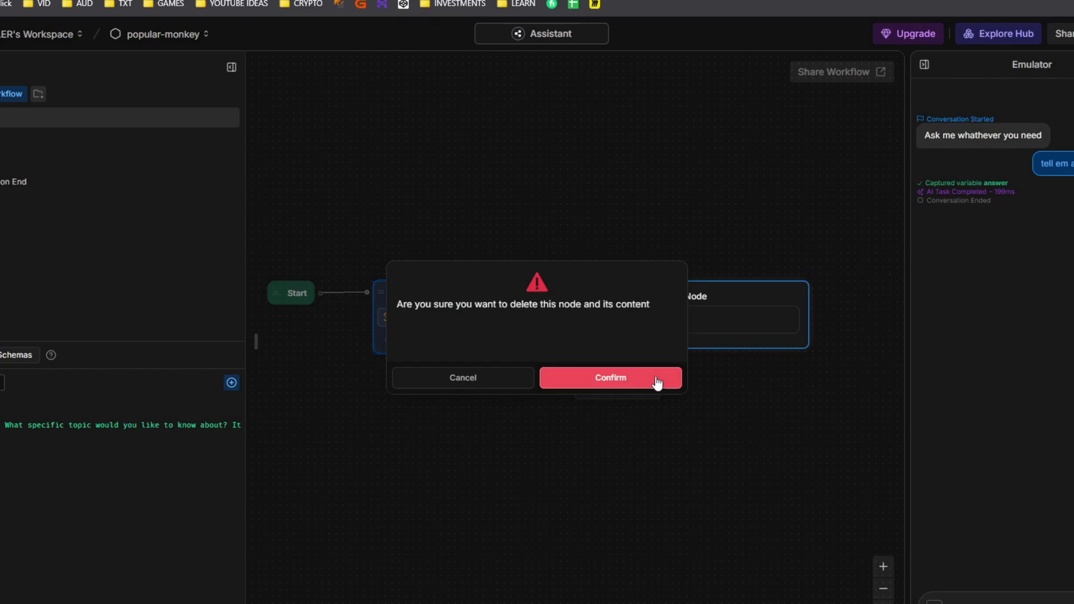
left_click(635, 382)
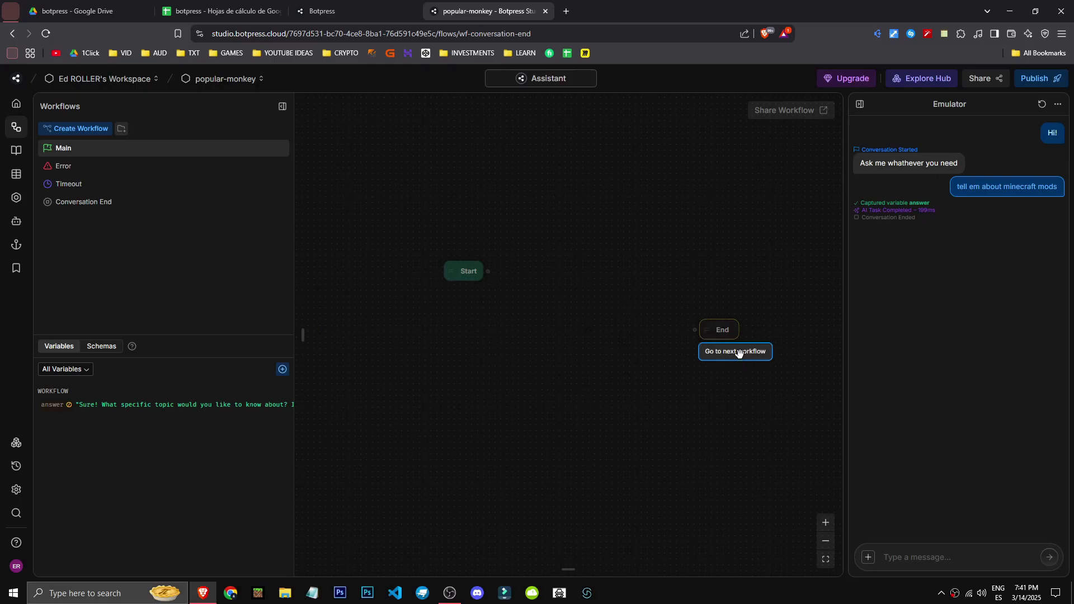
left_click(737, 352)
left_click(72, 148)
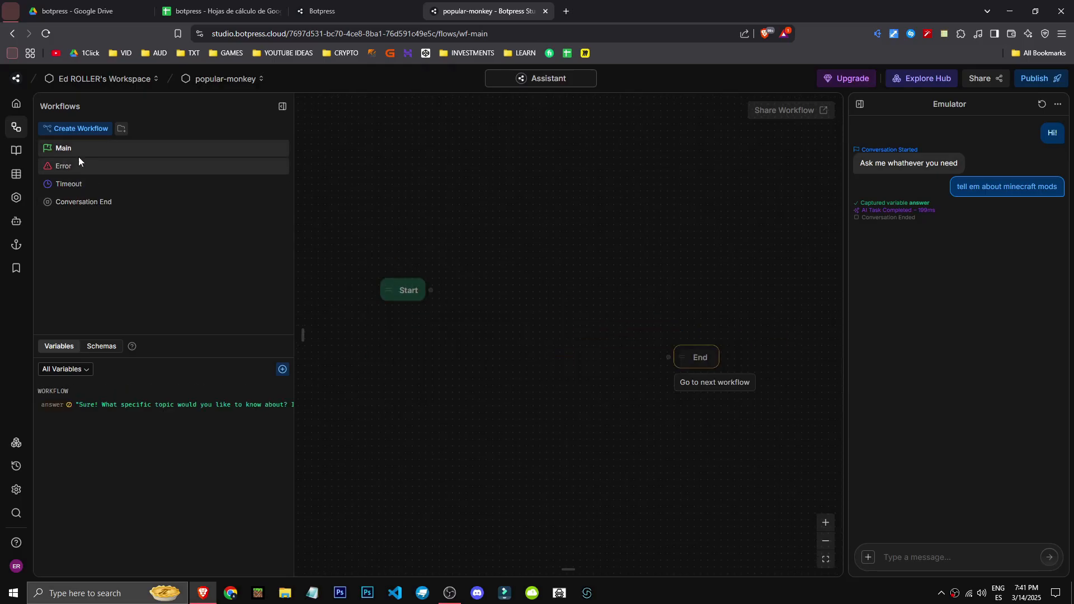
Step: Add a standard node to the Main workflow with a Raw Input card asking "Hello, which is your name?"
right_click(500, 267)
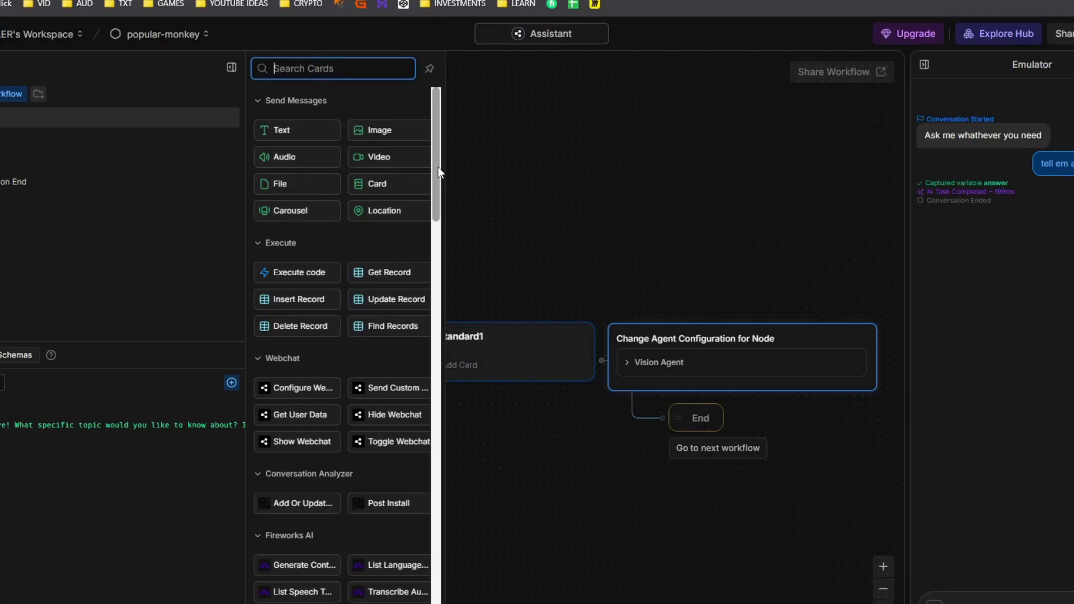
scroll(437, 175, "down", 15)
left_click(397, 320)
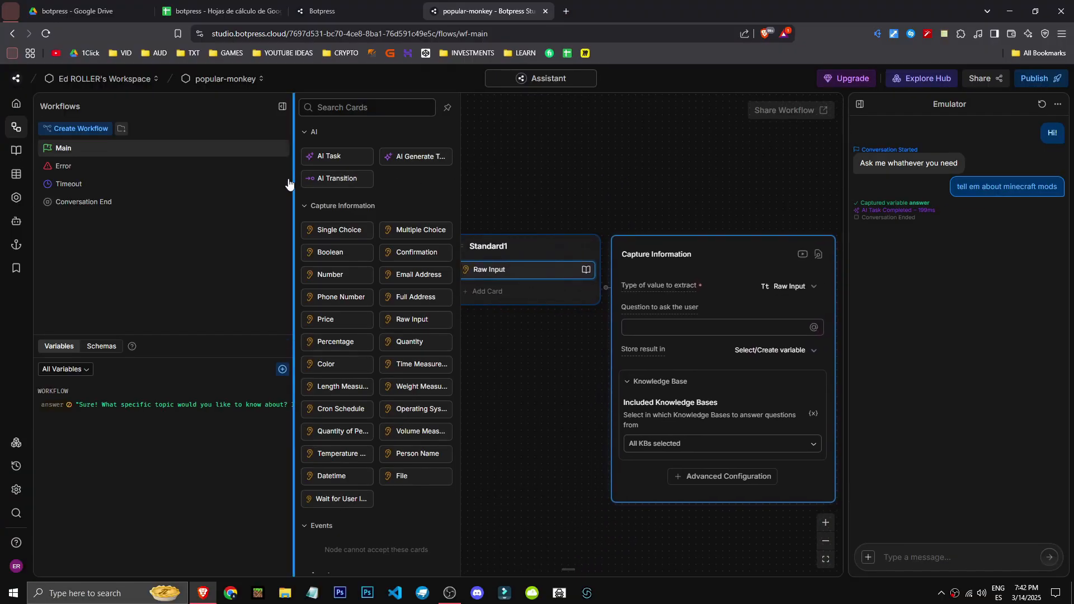
left_click(783, 327)
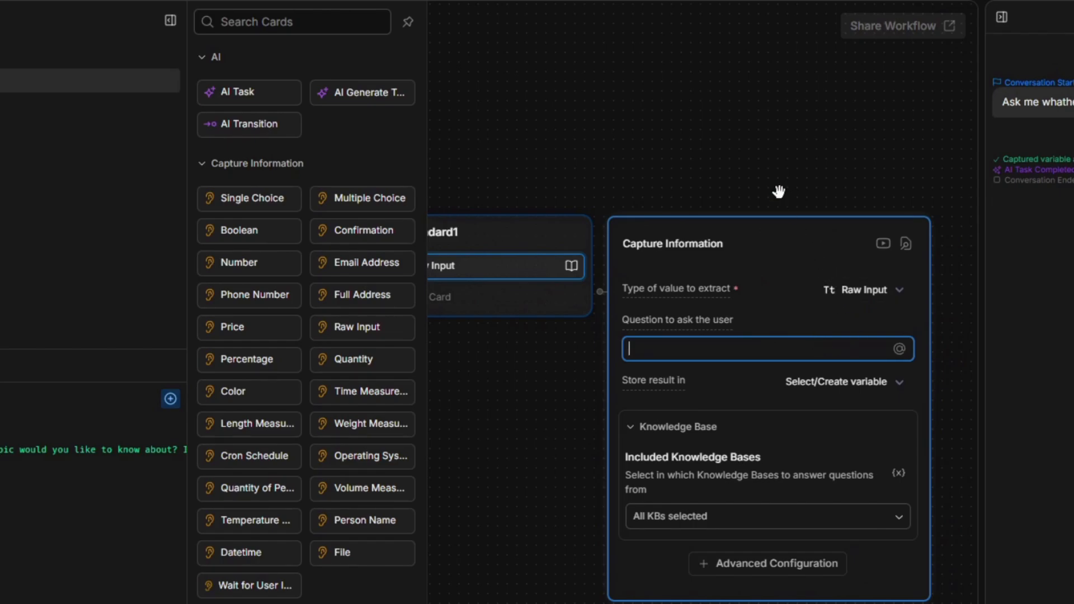
left_click(582, 369)
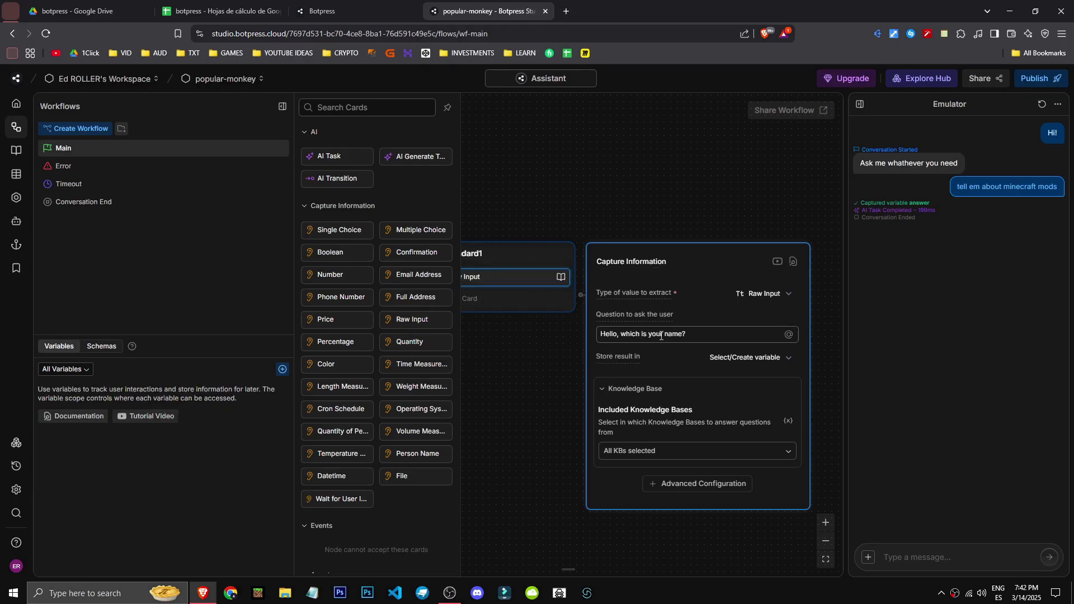
Step: Store the name question's result in a new workflow variable named Username
left_click(788, 357)
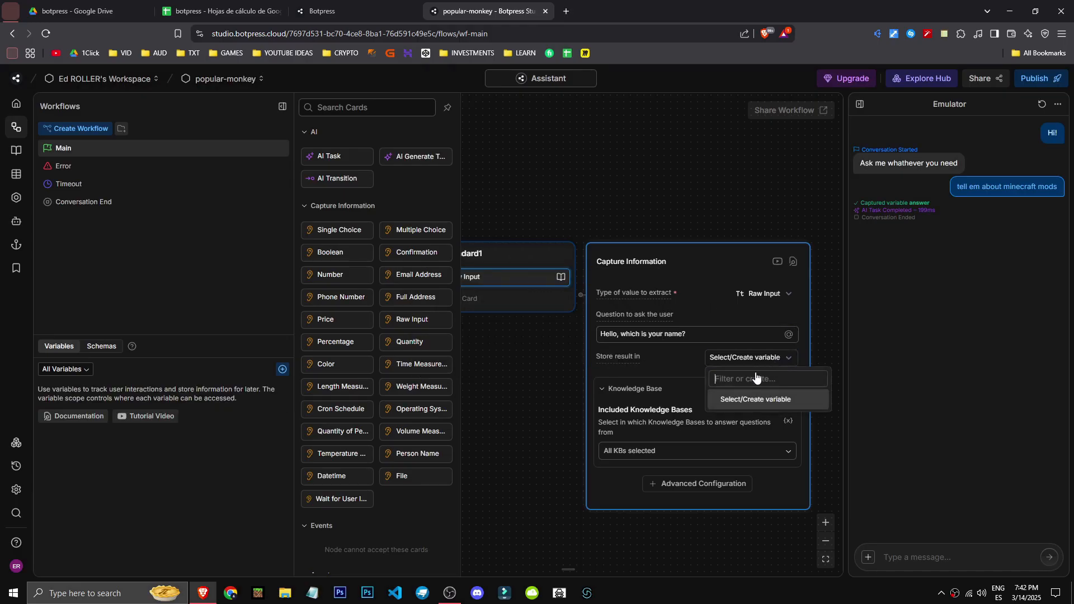
left_click(747, 401)
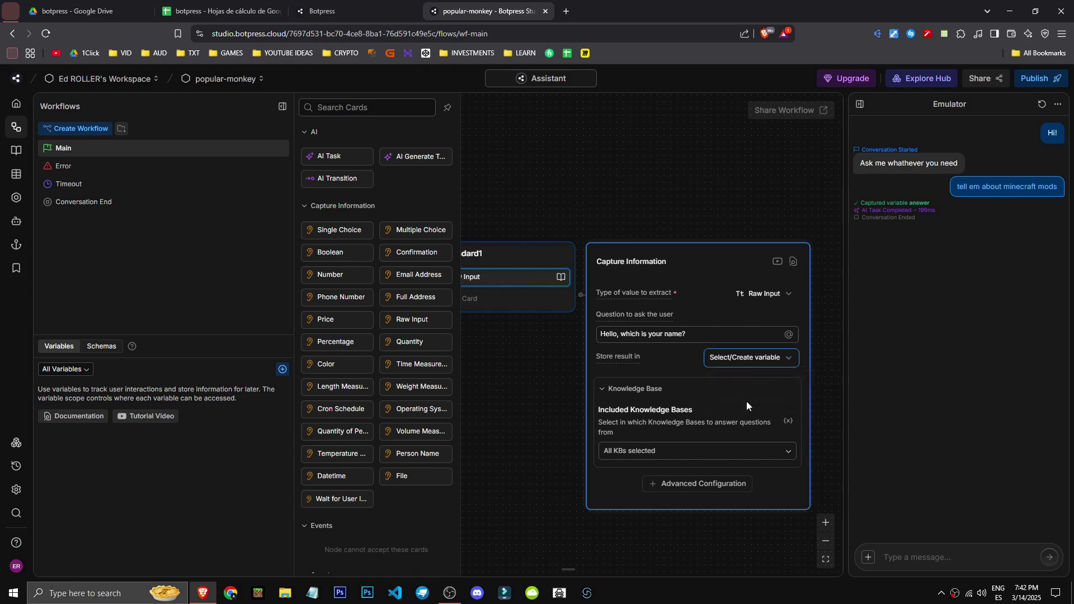
left_click(749, 358)
type("Username")
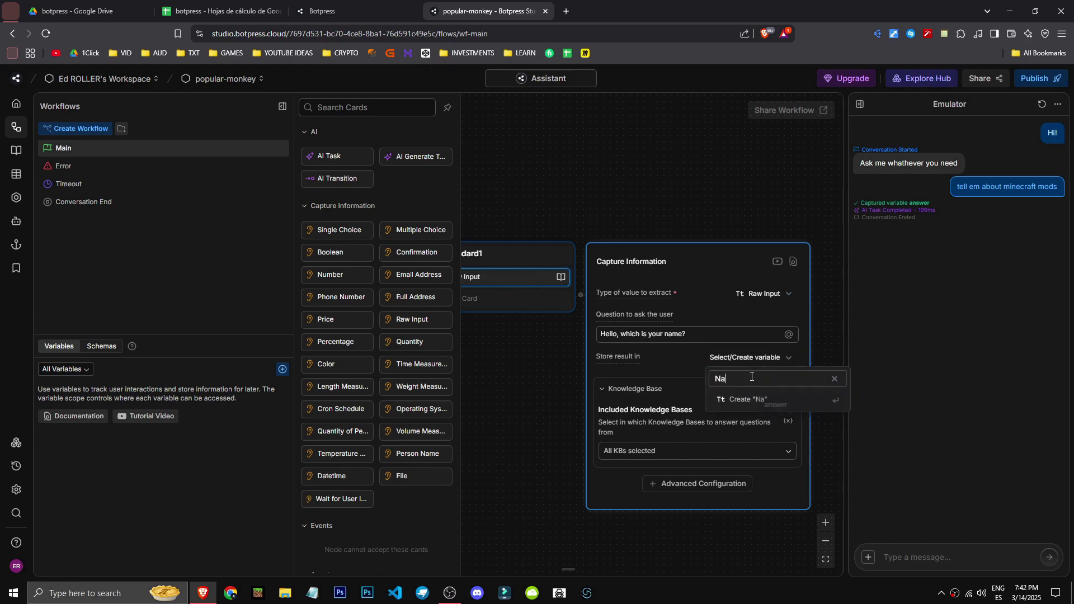
key("Return")
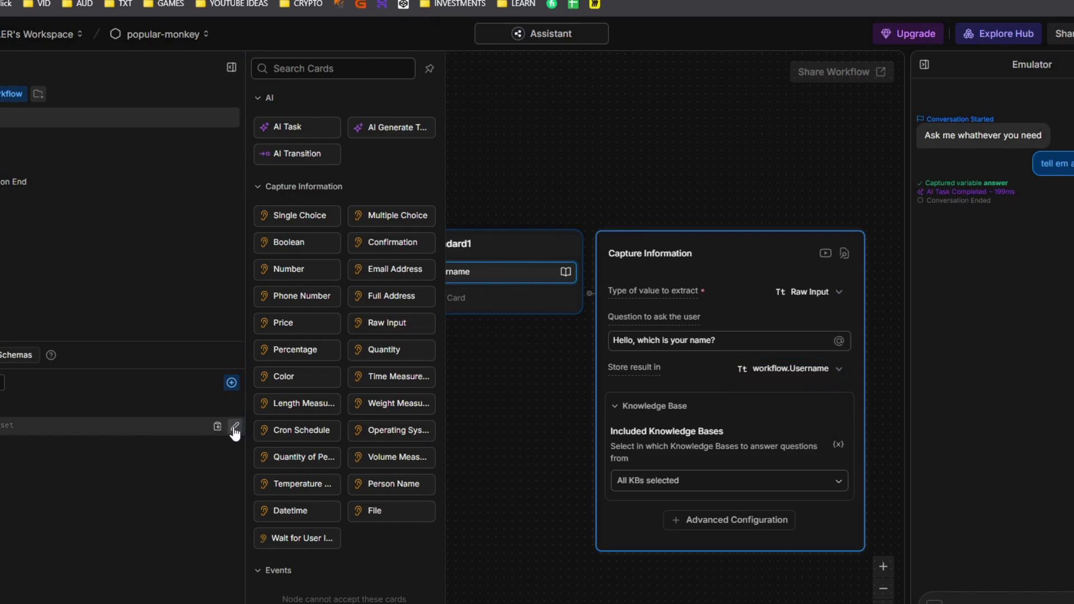
Step: Save Username with User scope, delete its workflow-scoped copy and keep user.Username as the Raw Input card's result variable
left_click(233, 429)
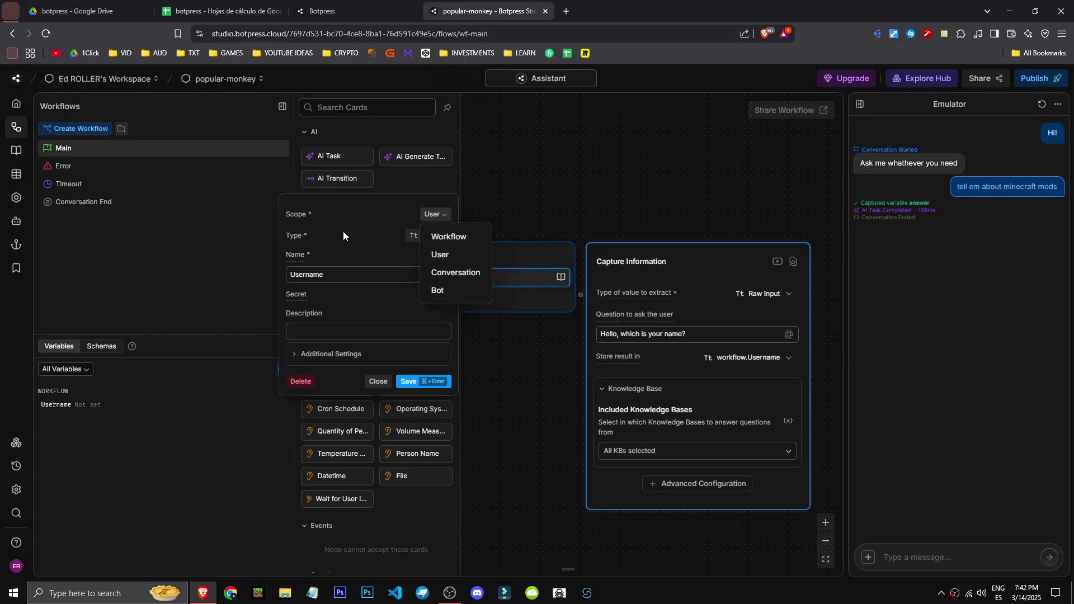
left_click(344, 236)
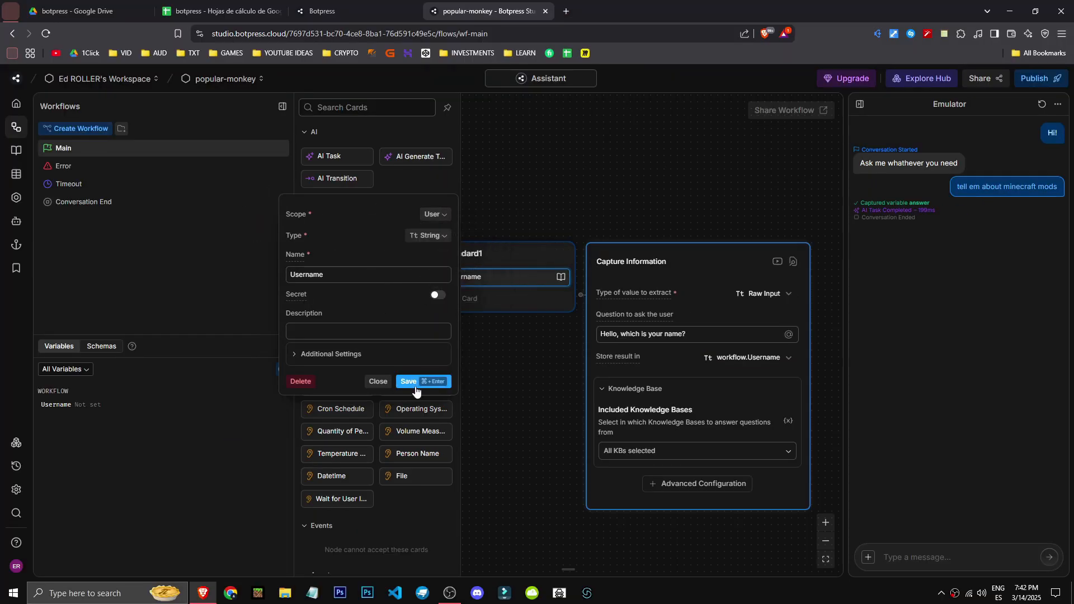
left_click(413, 385)
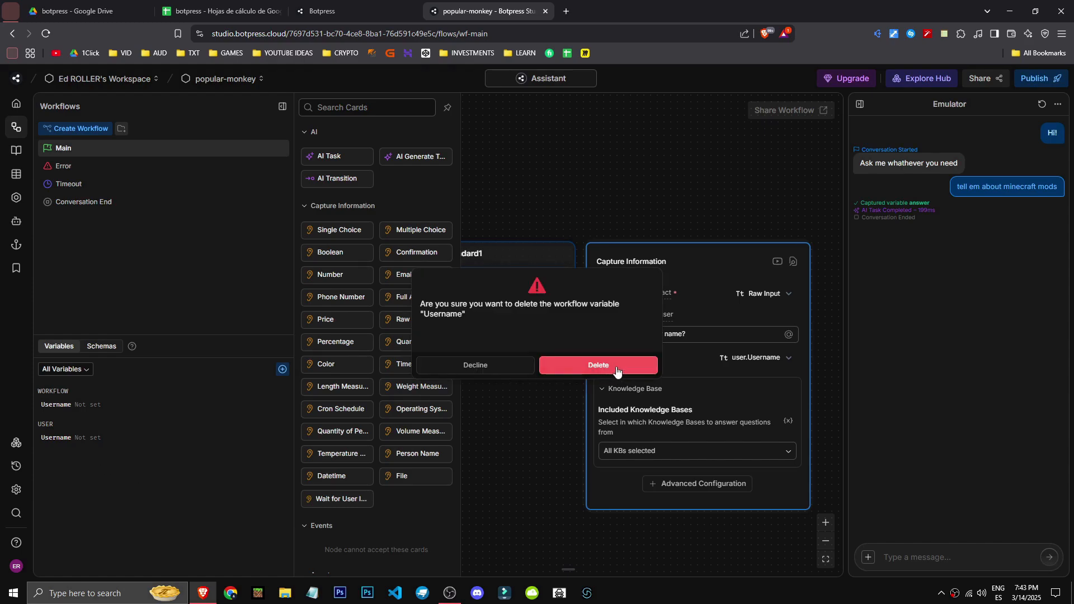
left_click(598, 365)
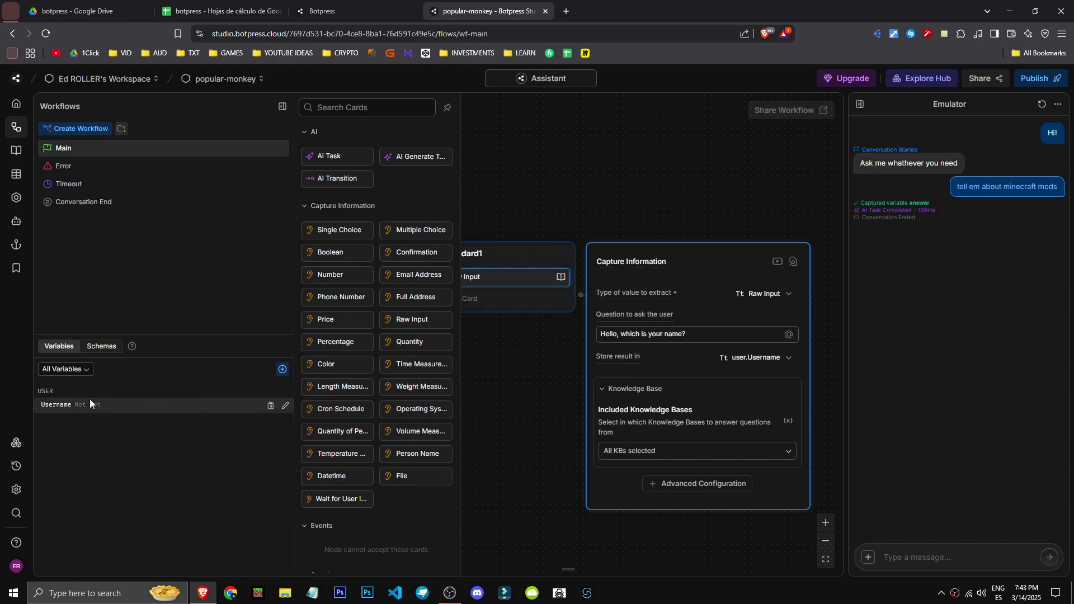
left_click(756, 357)
left_click(761, 398)
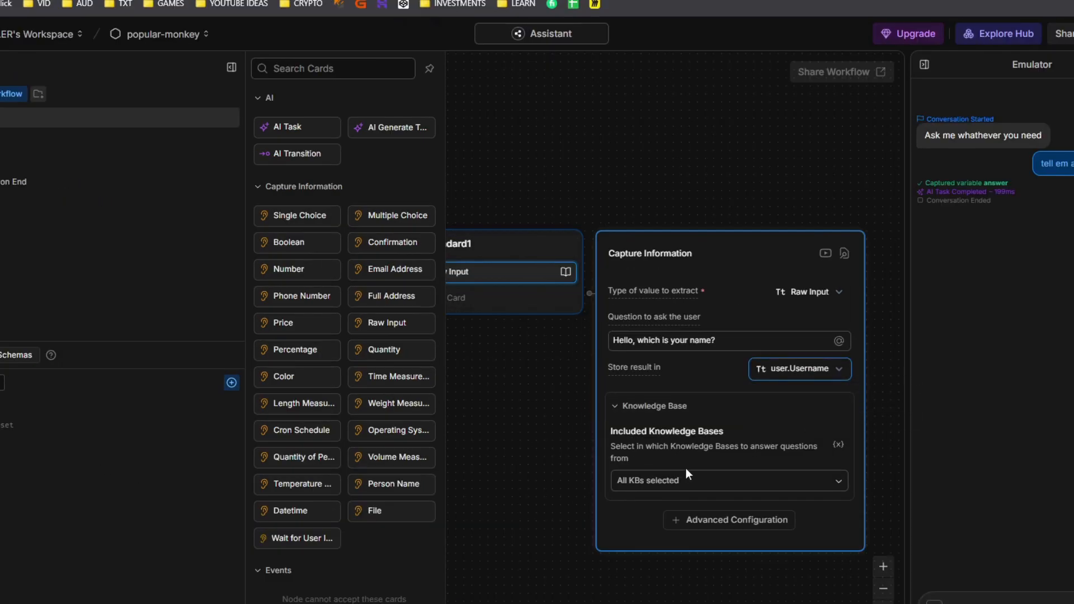
Step: Disable knowledge base search for the Raw Input card that asks for the name
left_click(685, 480)
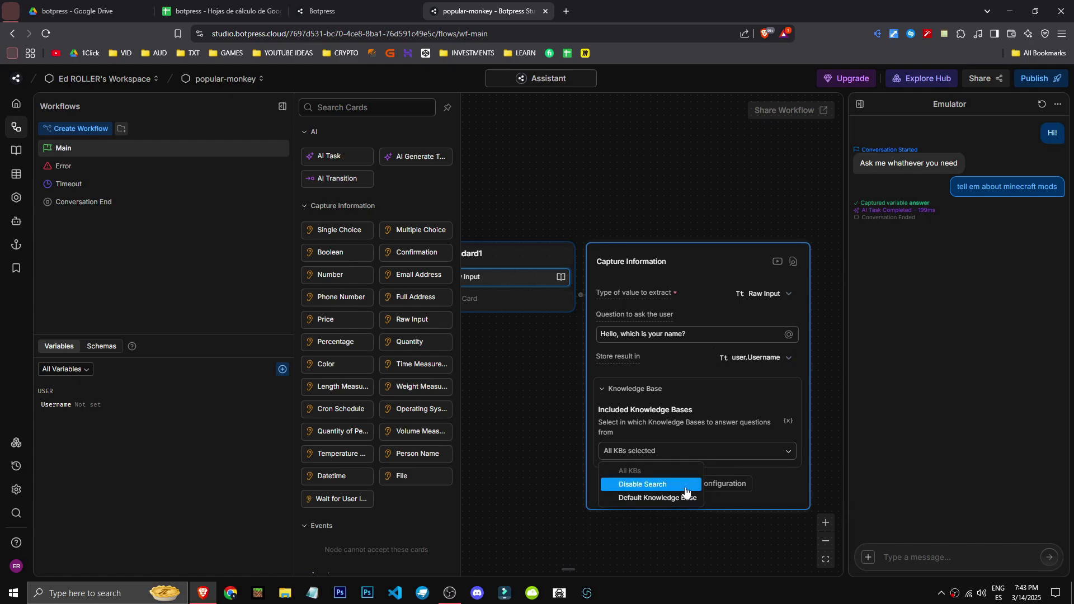
left_click(686, 489)
left_click_drag(537, 401, 618, 388)
scroll(321, 251, "up", 15)
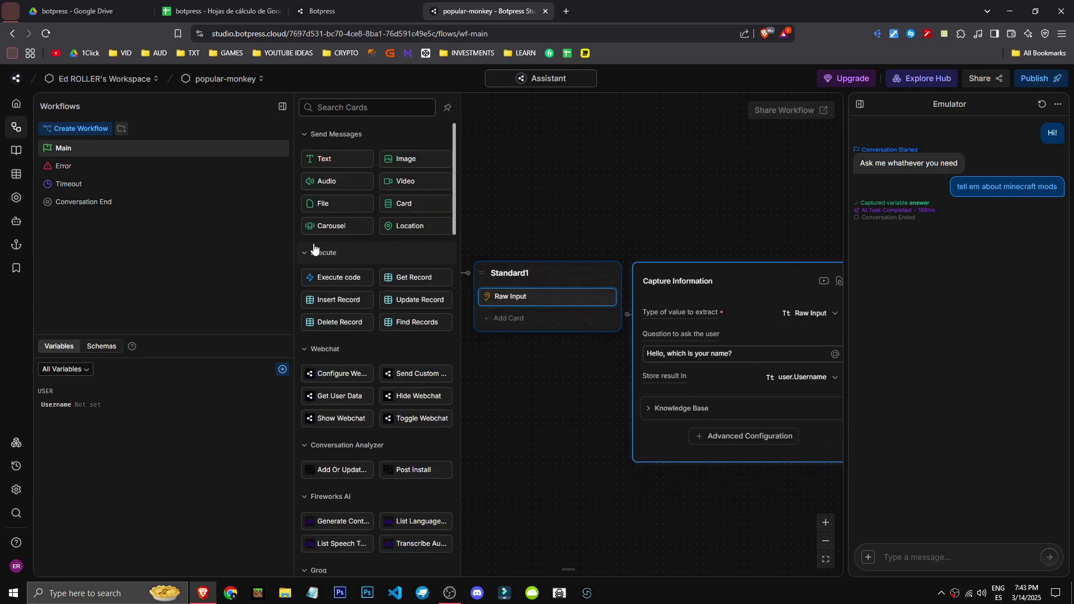
left_click_drag(329, 160, 545, 318)
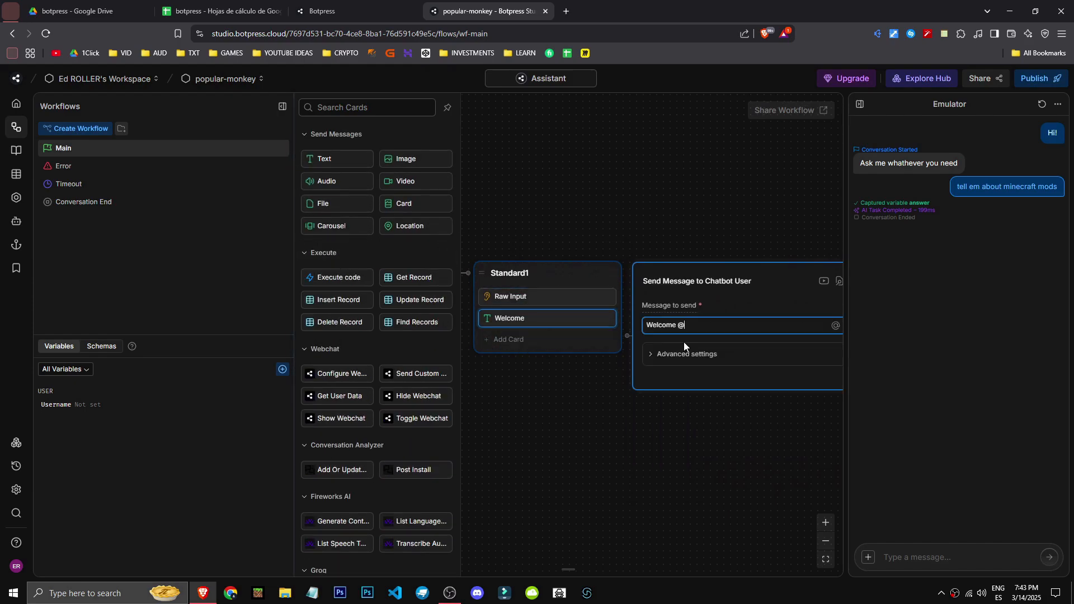
left_click(626, 320)
key("BackSpace")
left_click(669, 321)
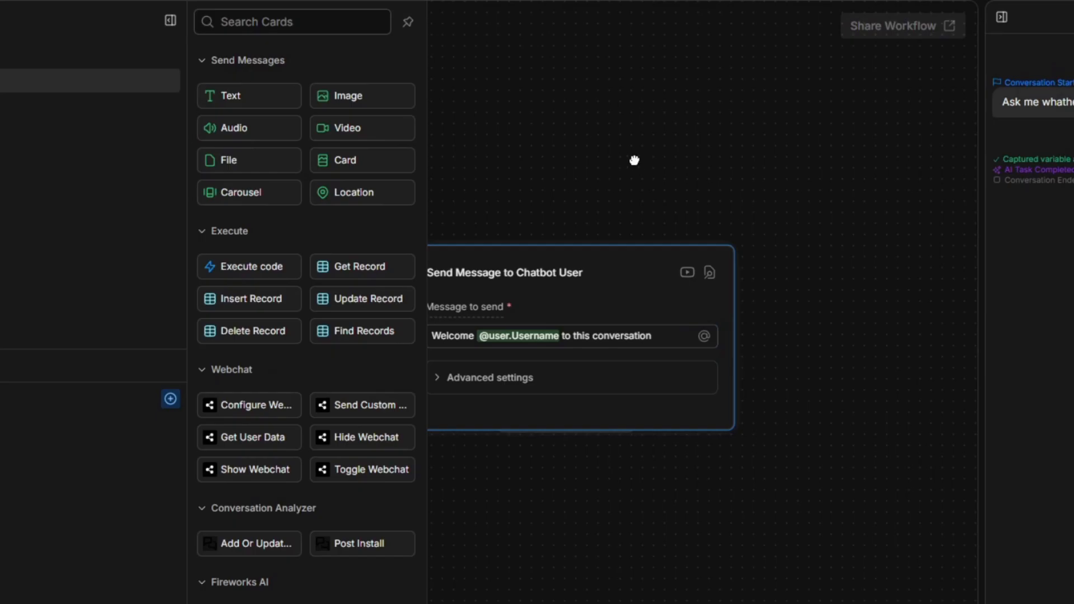
left_click_drag(603, 204, 642, 184)
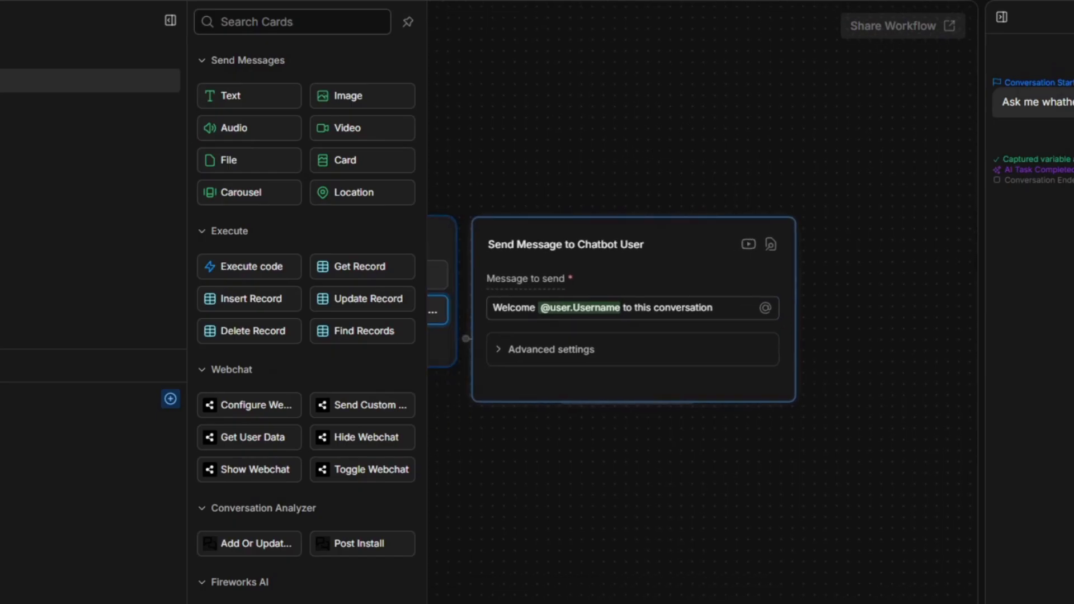
Step: Test the bot in the emulator by starting a conversation and answering the name question with "1click"
left_click(1033, 341)
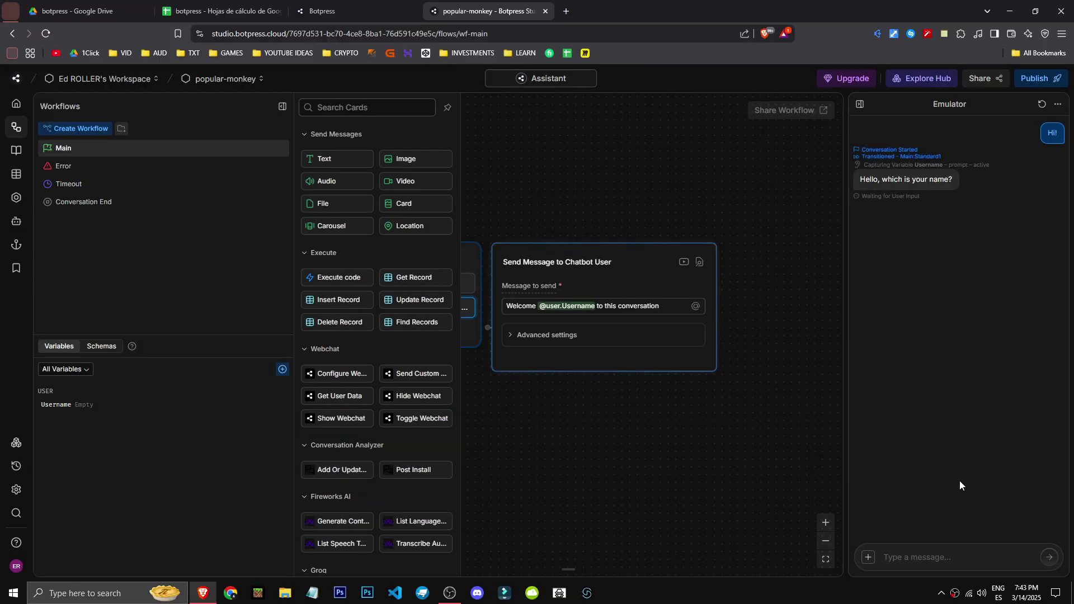
left_click(936, 550)
type("1click")
key("Return")
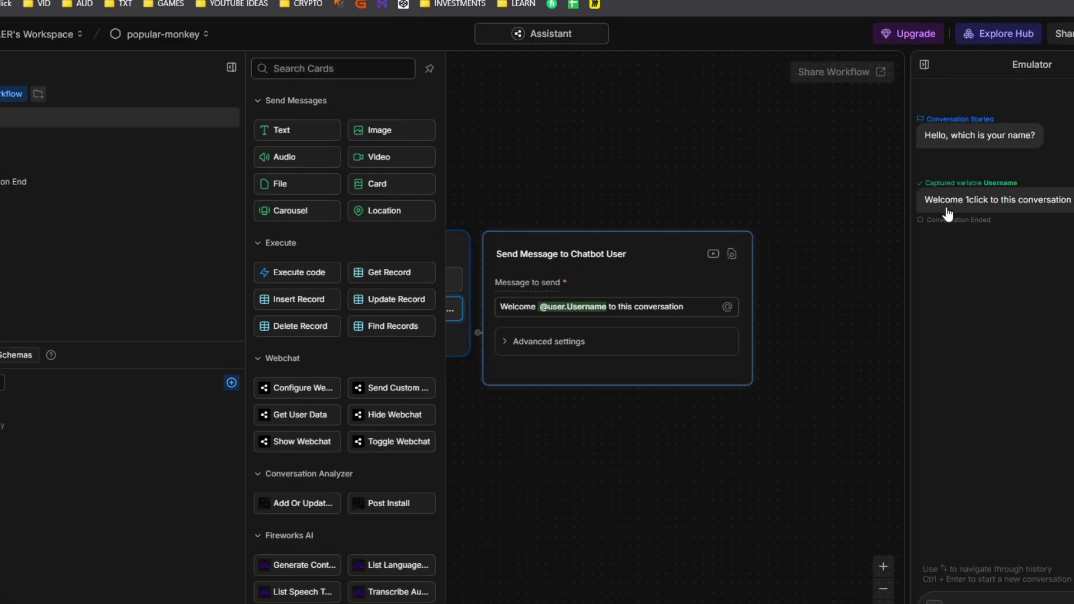
left_click_drag(924, 201, 1062, 241)
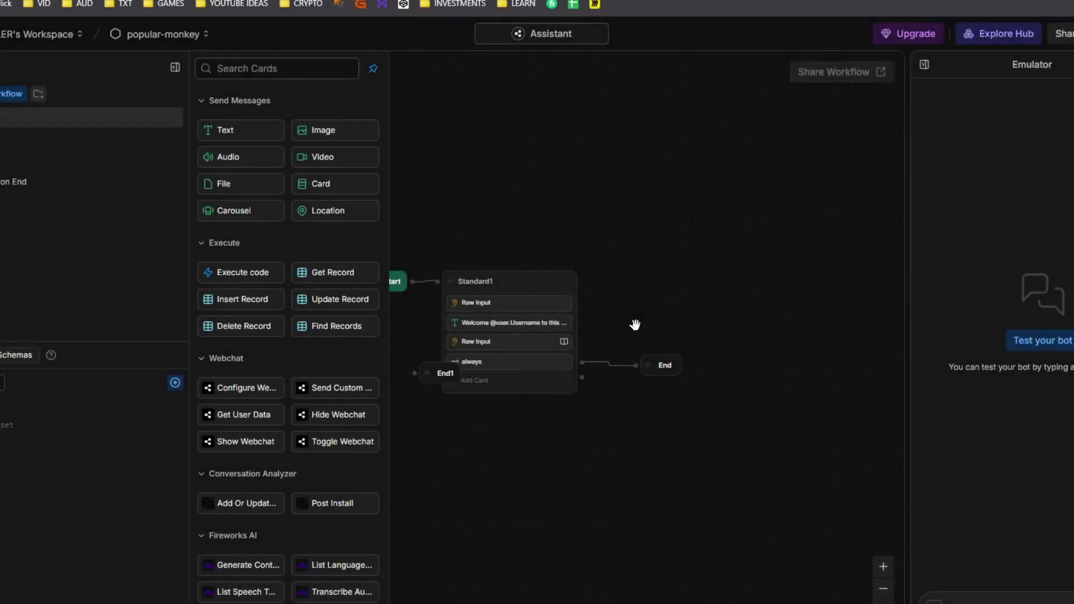
Step: Move the Standard1 and End1 nodes apart and delete the unconnected End1 node
left_click_drag(507, 281, 522, 265)
left_click_drag(441, 377, 554, 446)
right_click(553, 447)
left_click(563, 452)
right_click(571, 424)
left_click(584, 471)
left_click_drag(429, 330, 472, 398)
Step: Review the Start node's settings, the welcome Text card and the second Raw Input card in the Standard1 node
left_click(452, 353)
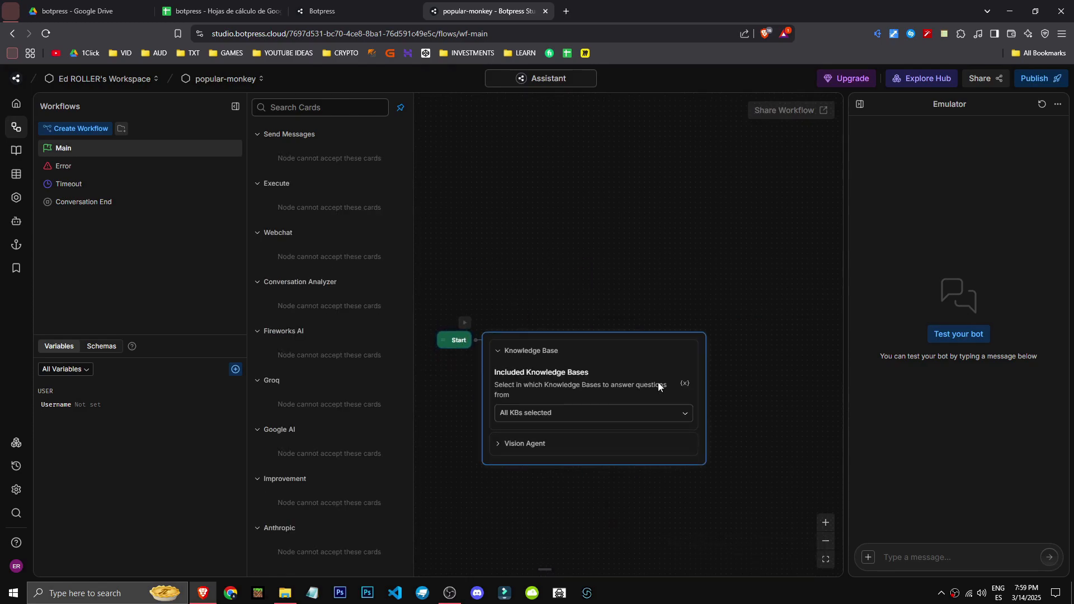
left_click(583, 317)
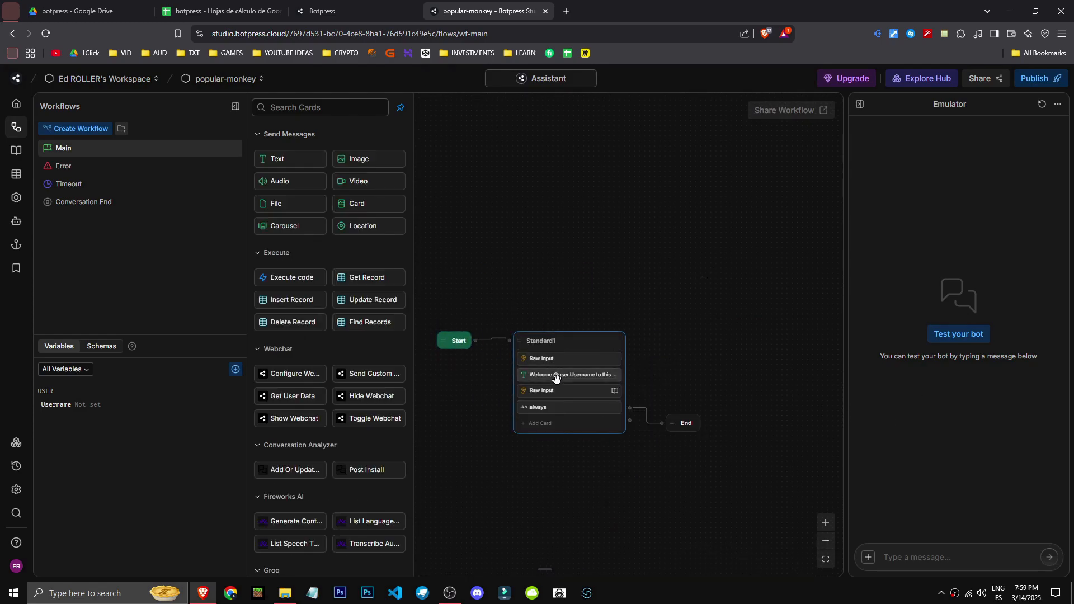
left_click(559, 375)
left_click(599, 403)
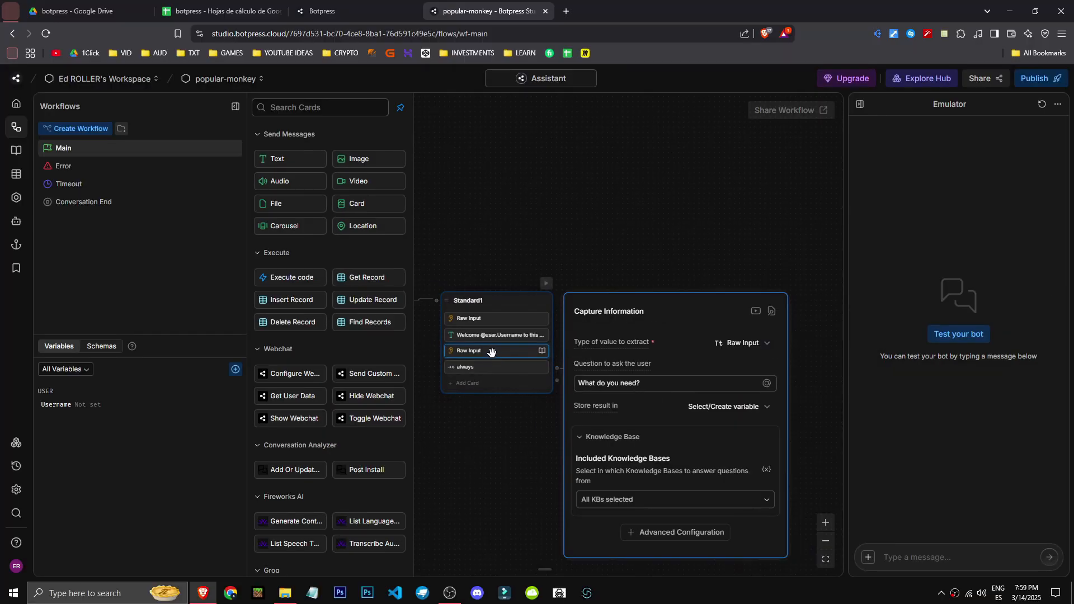
Step: Move the always transition above the second Raw Input card and link Standard1's default output to the End node instead of the transition
left_click_drag(496, 367, 497, 350)
left_click(662, 247)
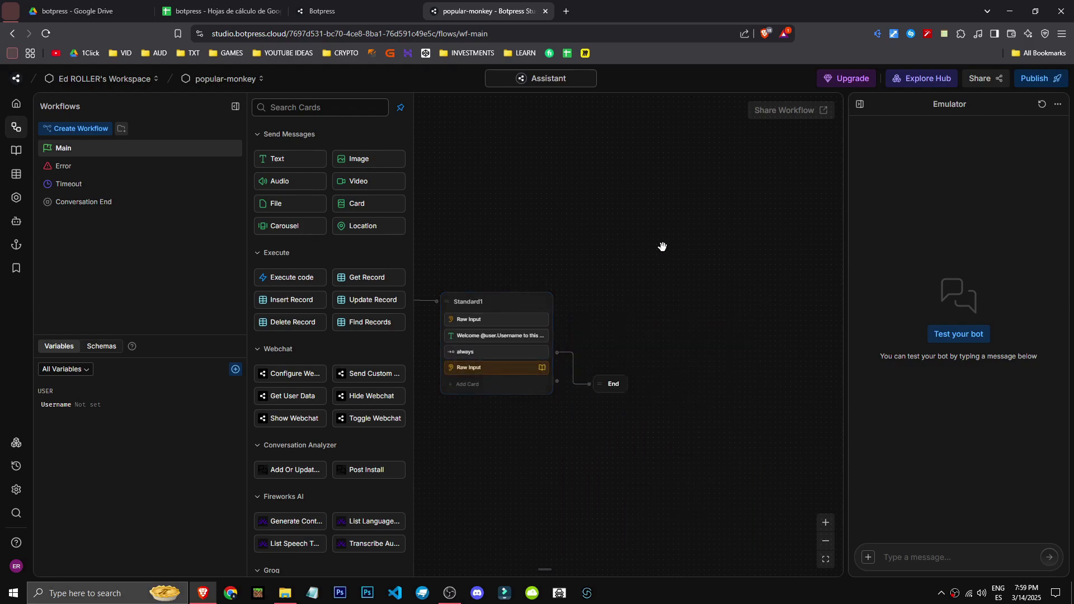
left_click_drag(557, 381, 643, 367)
left_click_drag(576, 358, 604, 323)
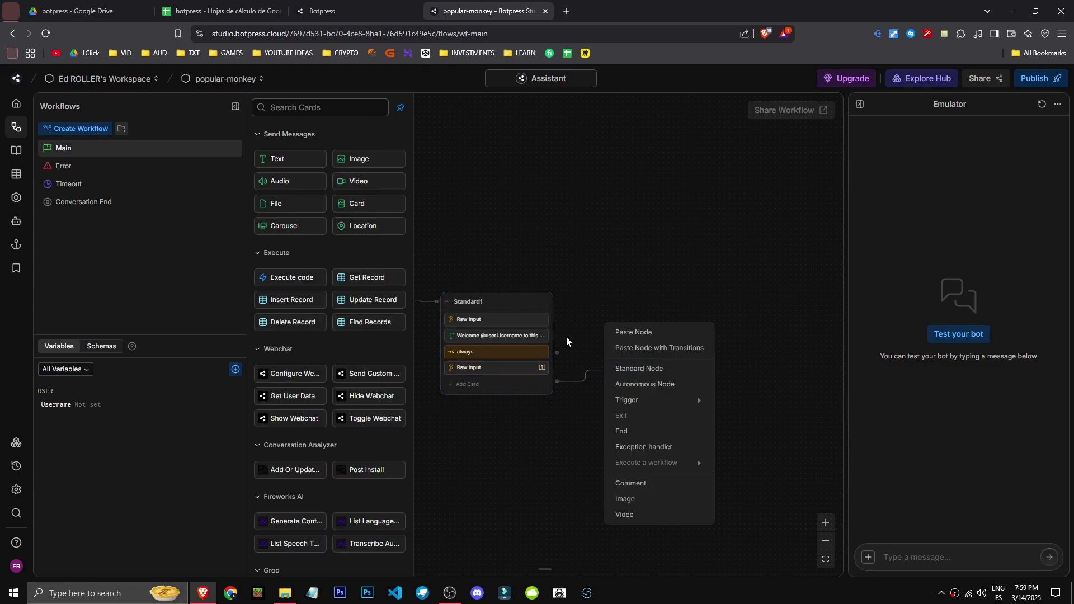
left_click(565, 338)
left_click(492, 351)
type("if @")
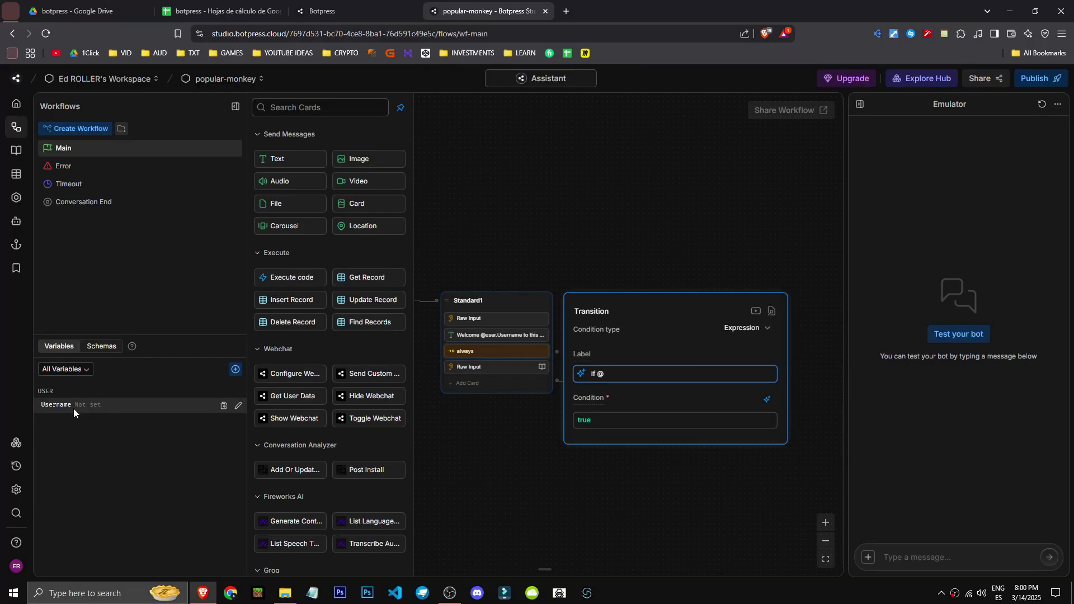
type("user.Username")
type(" =")
type(" myke")
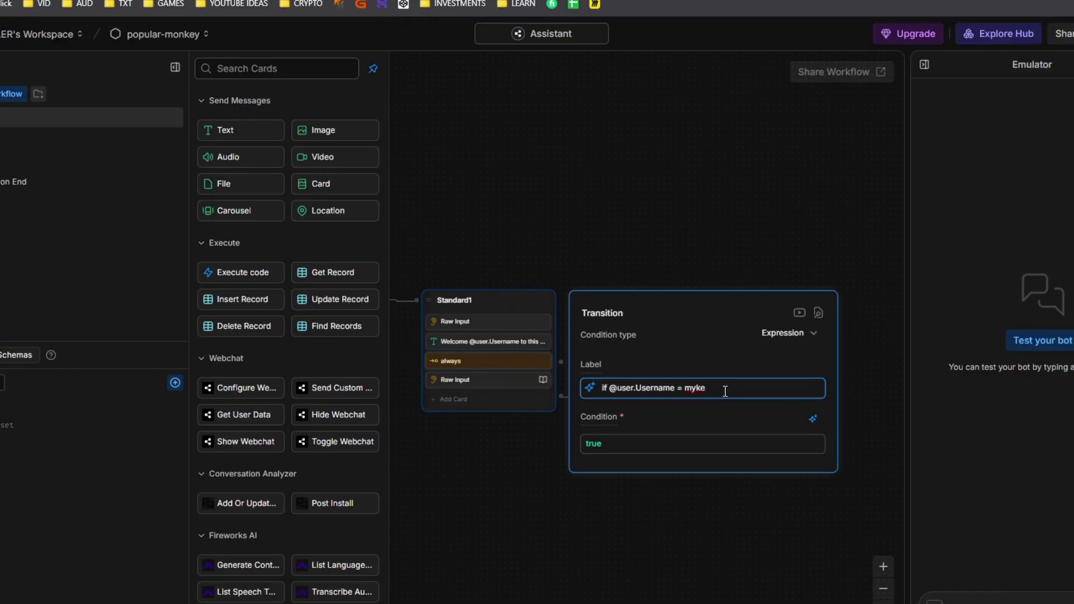
key("ctrl+a")
left_click(720, 367)
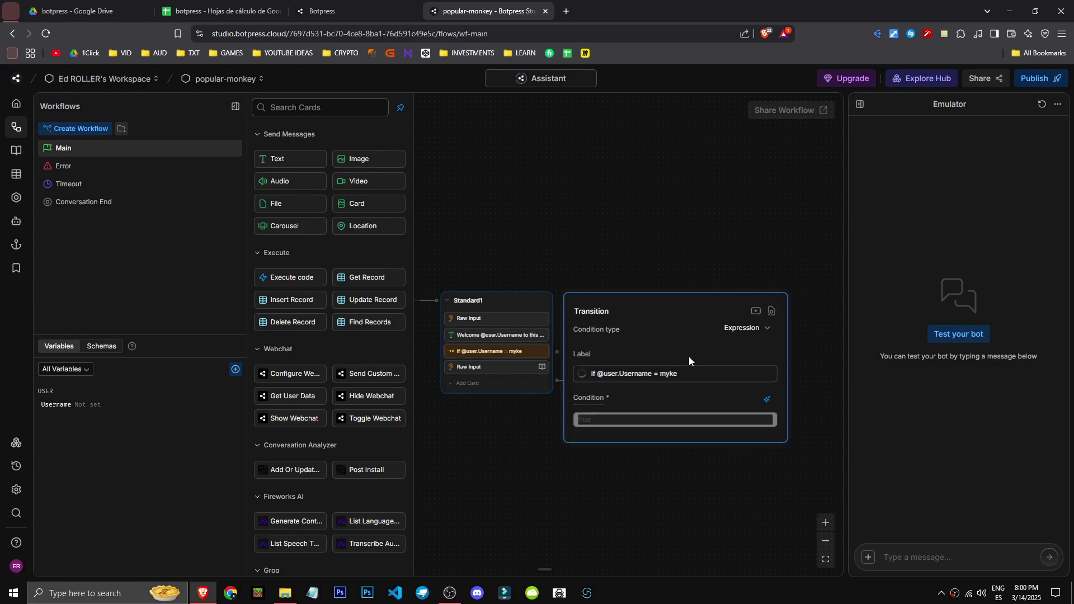
Step: Add a new Standard Node and connect the username transition of Standard1 to it
left_click(642, 307)
right_click(632, 316)
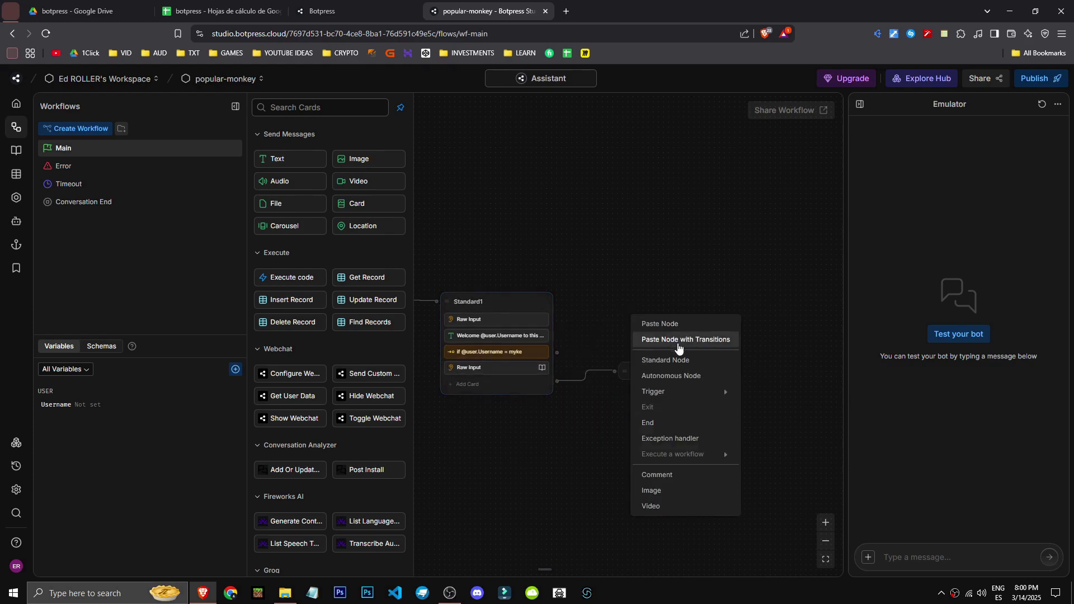
left_click(665, 360)
left_click_drag(690, 268, 604, 269)
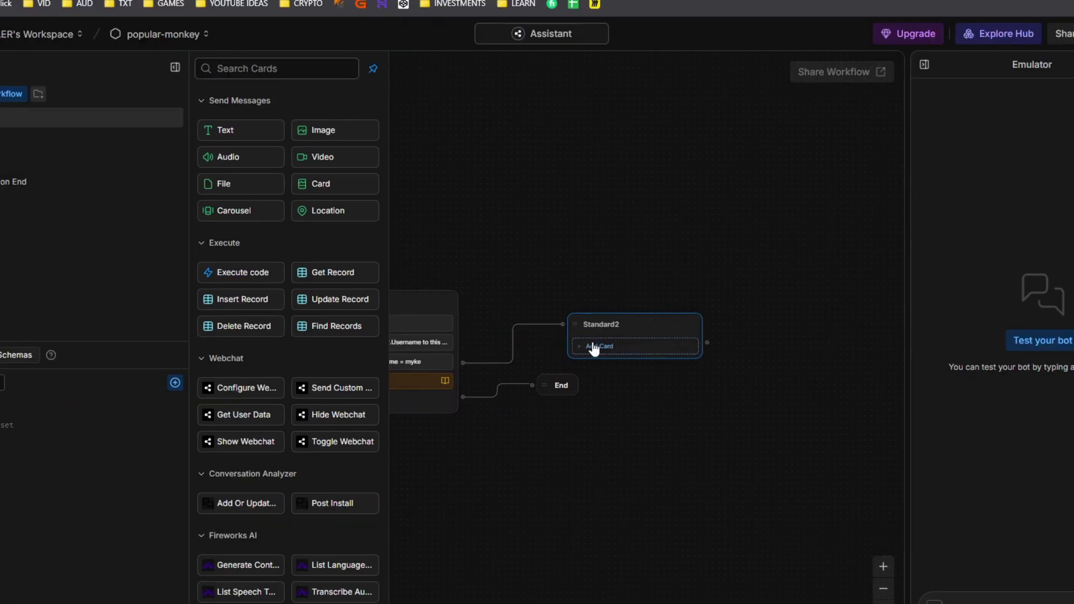
left_click_drag(511, 266, 570, 284)
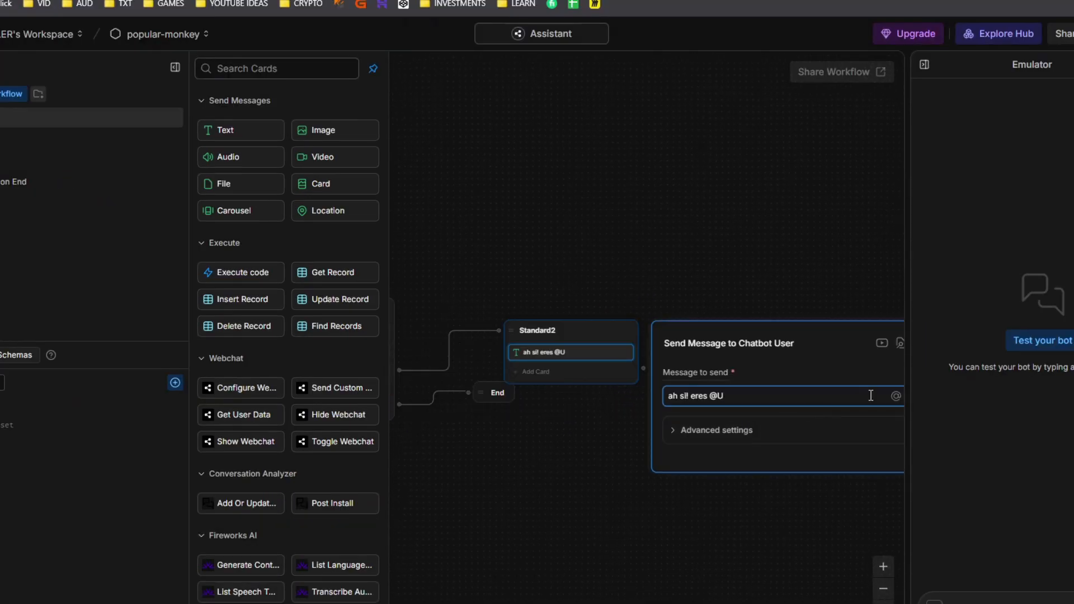
key("BackSpace")
key("BackSpace")
left_click(895, 396)
left_click(922, 441)
left_click(718, 242)
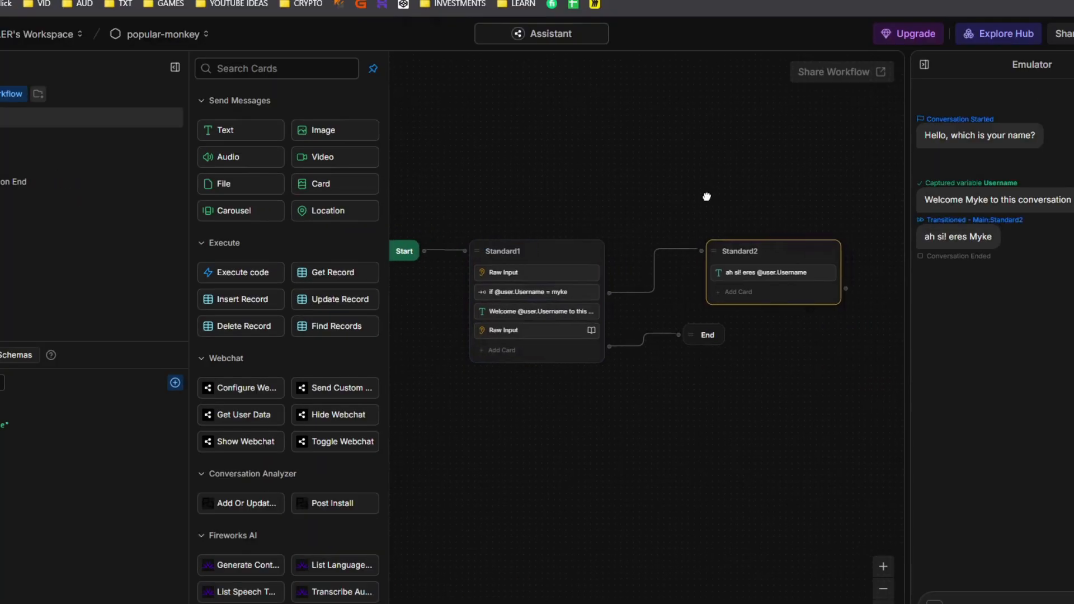
Step: Examine the username transition's generated condition, including its variable and comparison operator
left_click_drag(706, 196, 632, 195)
left_click(499, 299)
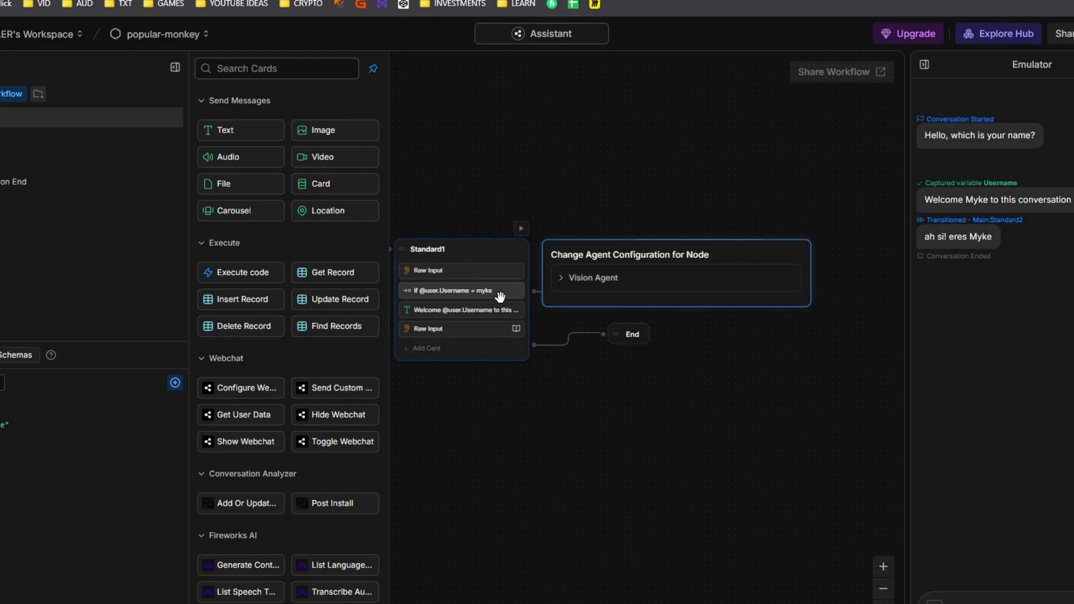
left_click(502, 286)
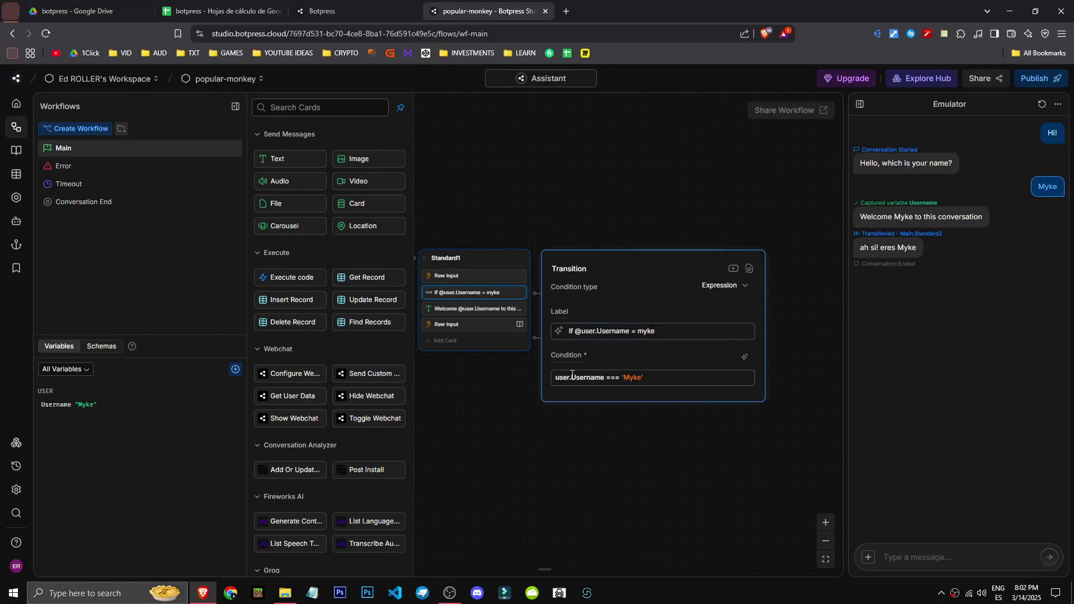
left_click_drag(604, 379, 557, 377)
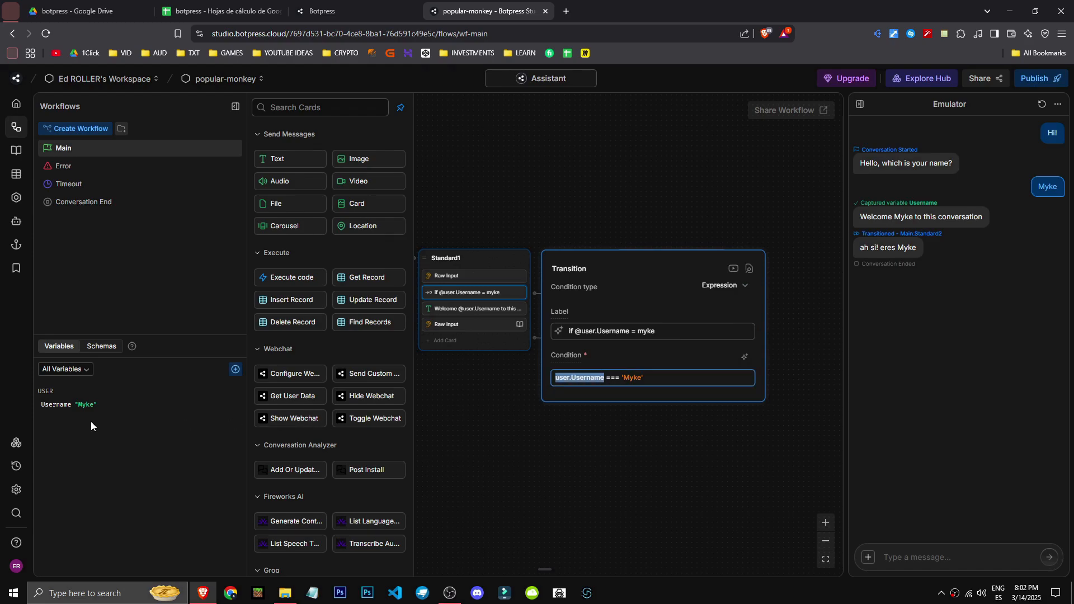
left_click_drag(607, 379, 612, 379)
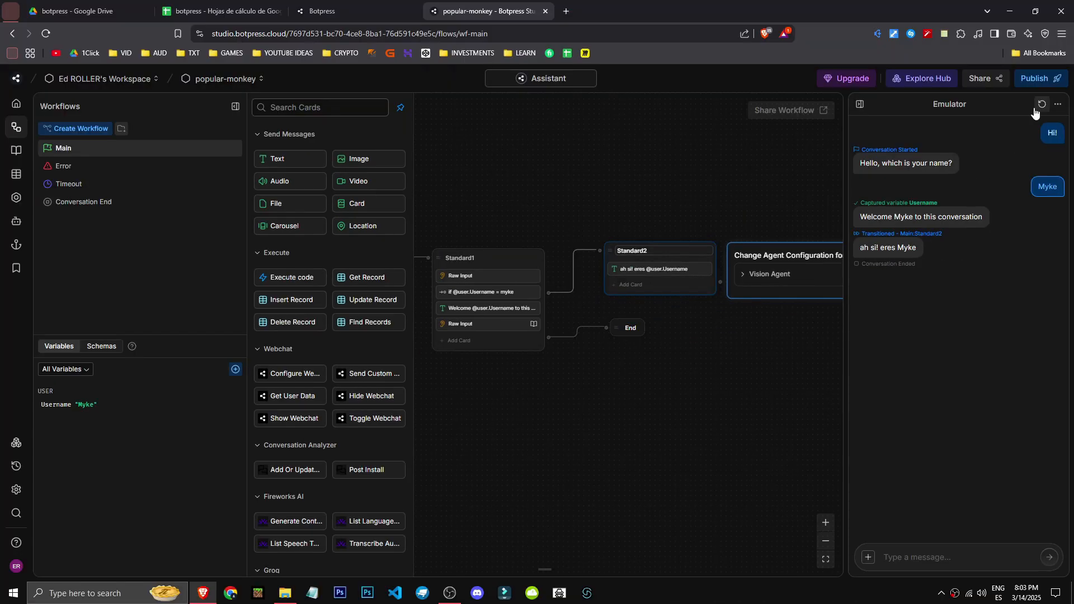
Step: Restart the emulator conversation and answer the name question with "f" to test the non-matching path
left_click(1041, 104)
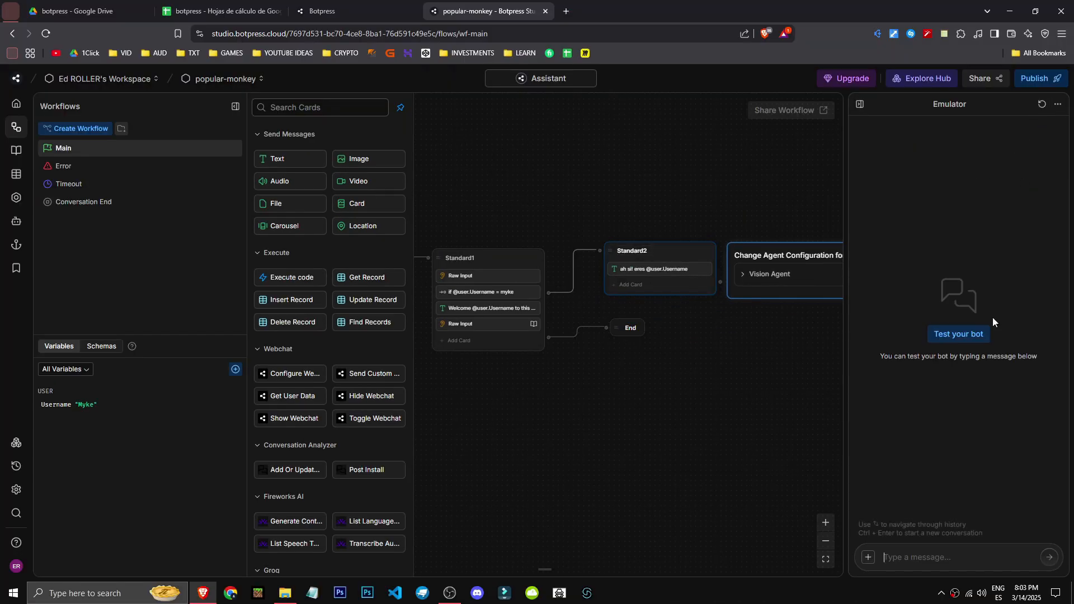
left_click(951, 336)
left_click(940, 558)
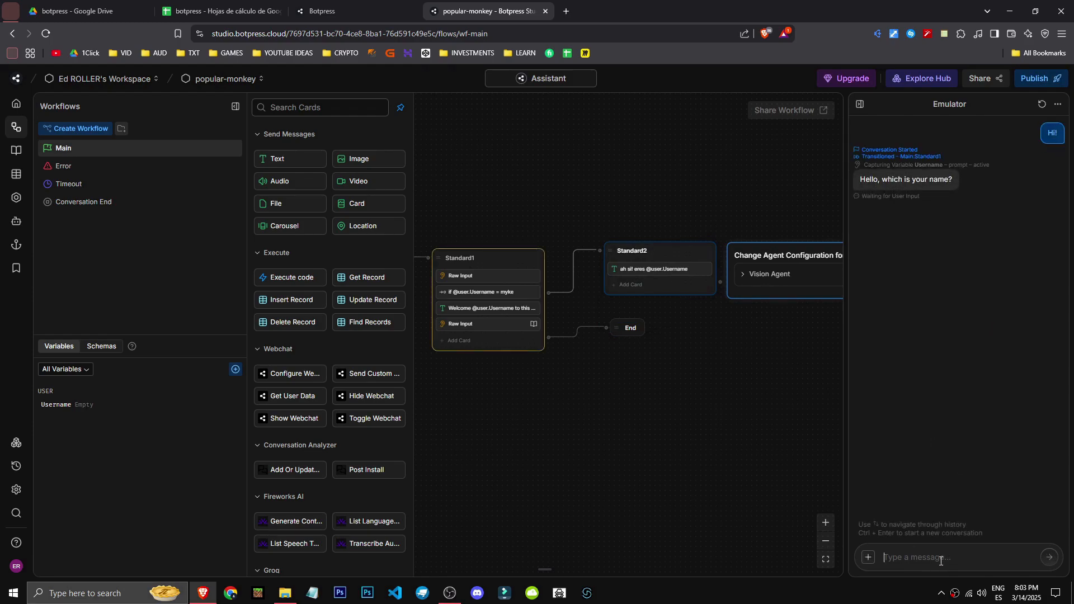
type("f")
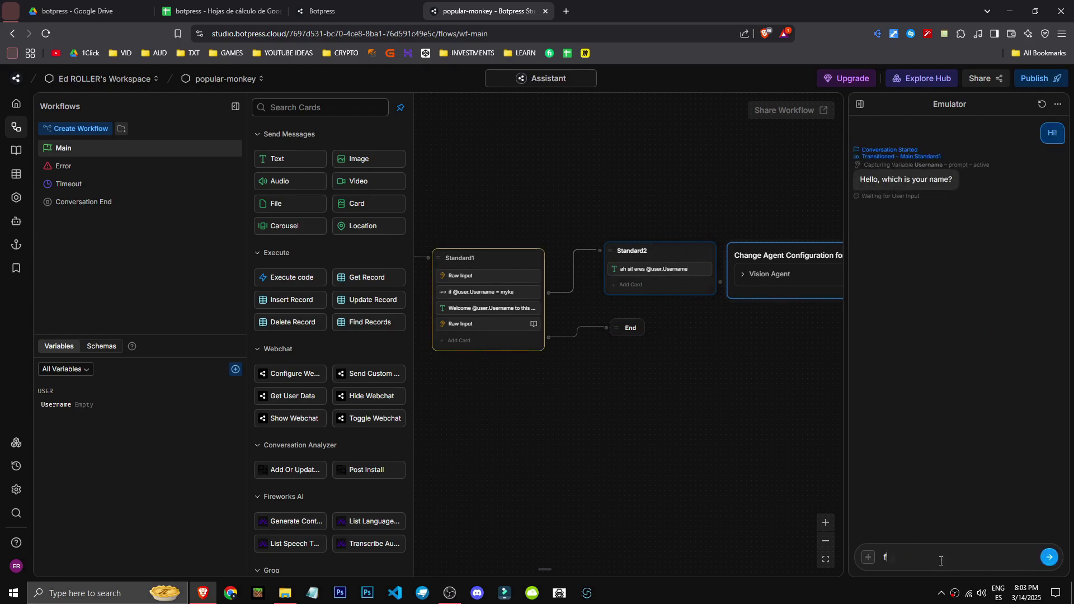
key("Return")
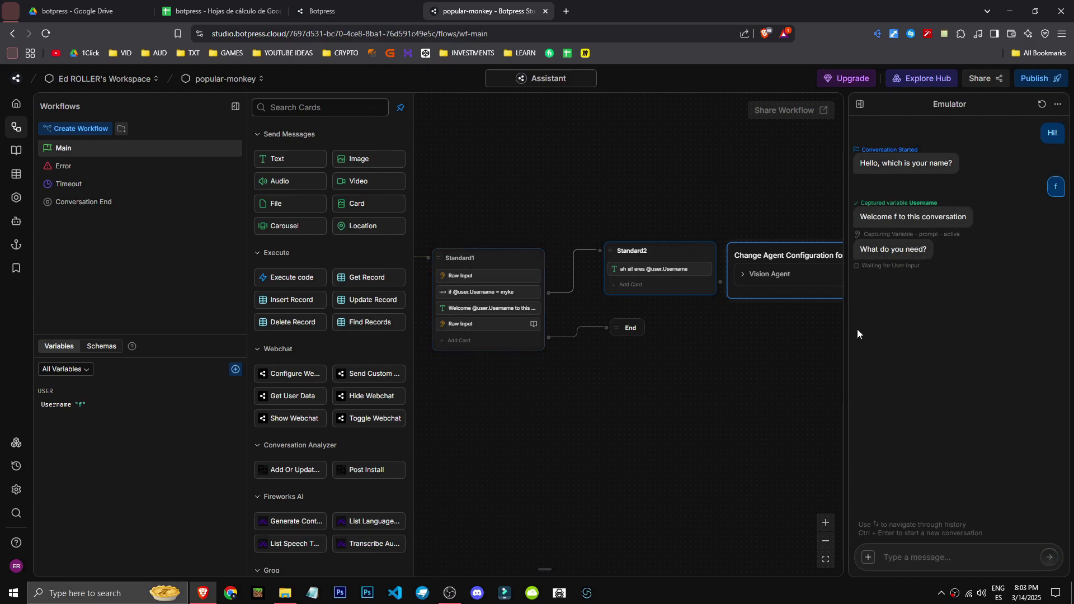
Step: Restart the emulator conversation and answer with the first name used in the transition condition to test the matching path
left_click(1041, 104)
left_click(954, 334)
type("myk")
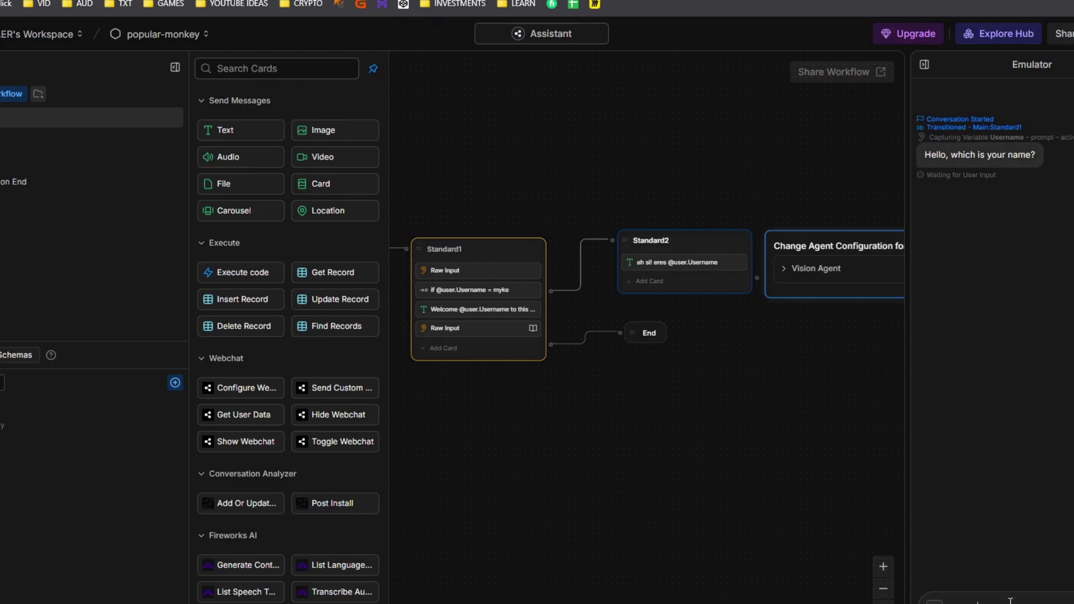
type("e")
key("Return")
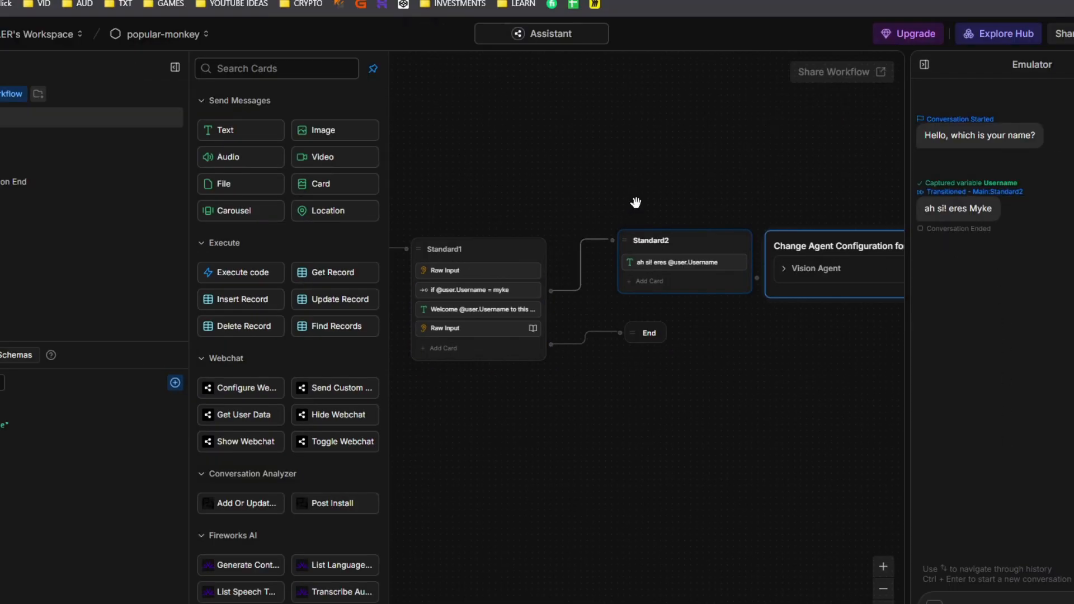
scroll(635, 203, "down", 3)
left_click_drag(863, 293, 753, 336)
left_click_drag(735, 223, 554, 279)
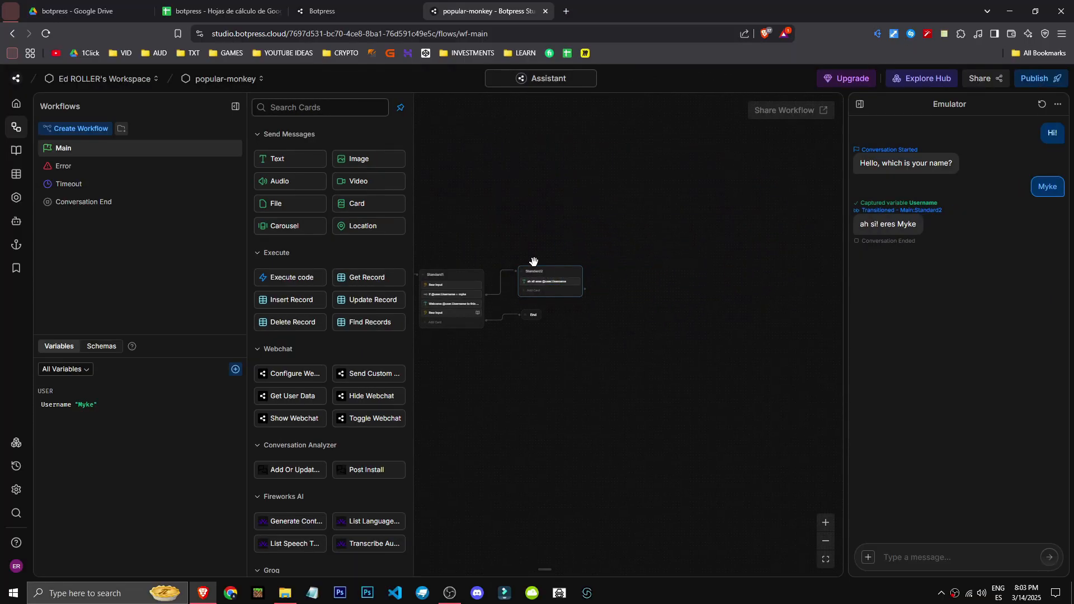
left_click(533, 261)
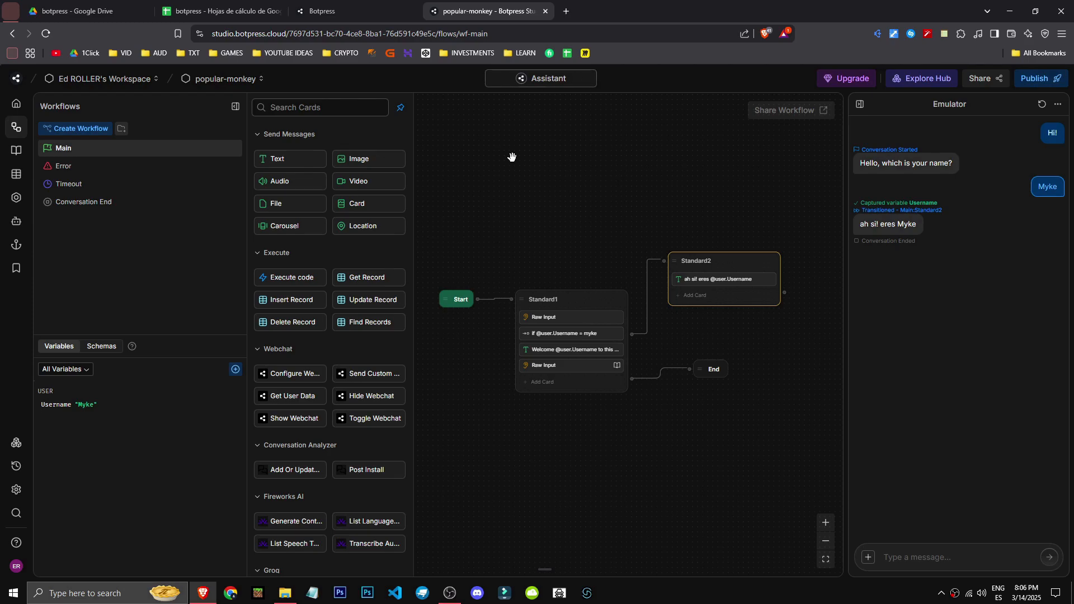
Step: Insert a Single Choice capture card directly below the first Raw Input card in the Standard1 node
scroll(308, 364, "down", 15)
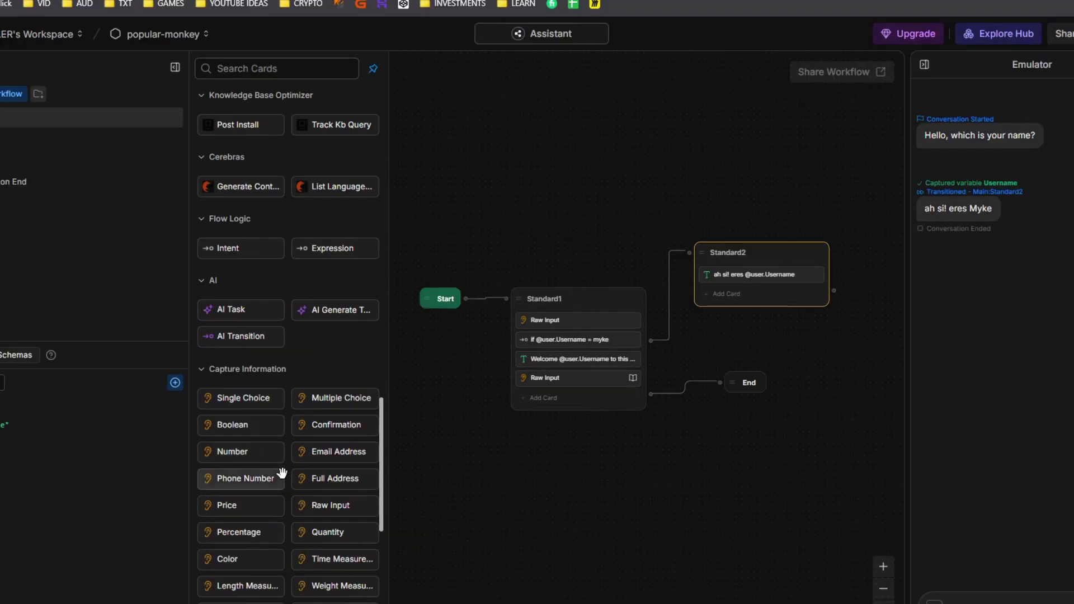
scroll(282, 467, "down", 2)
mouse_move(229, 331)
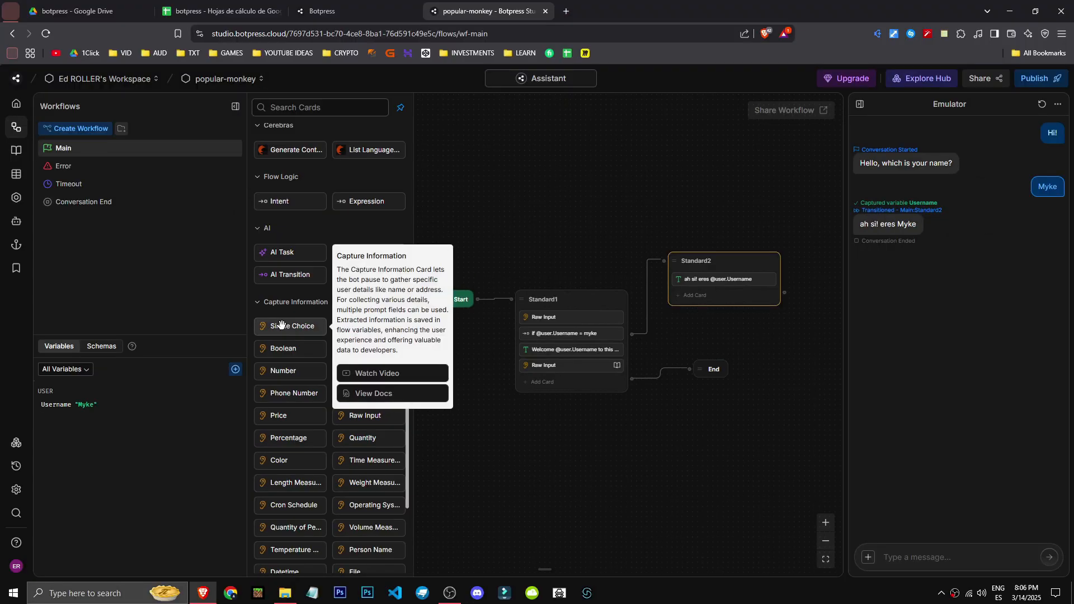
left_click_drag(296, 325, 540, 333)
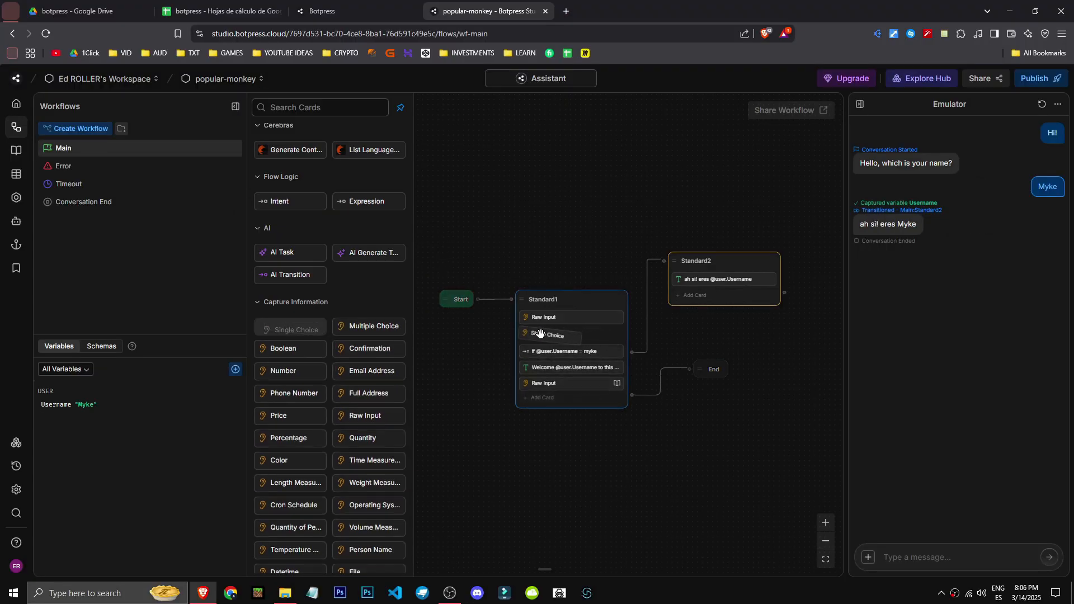
left_click_drag(540, 333, 540, 334)
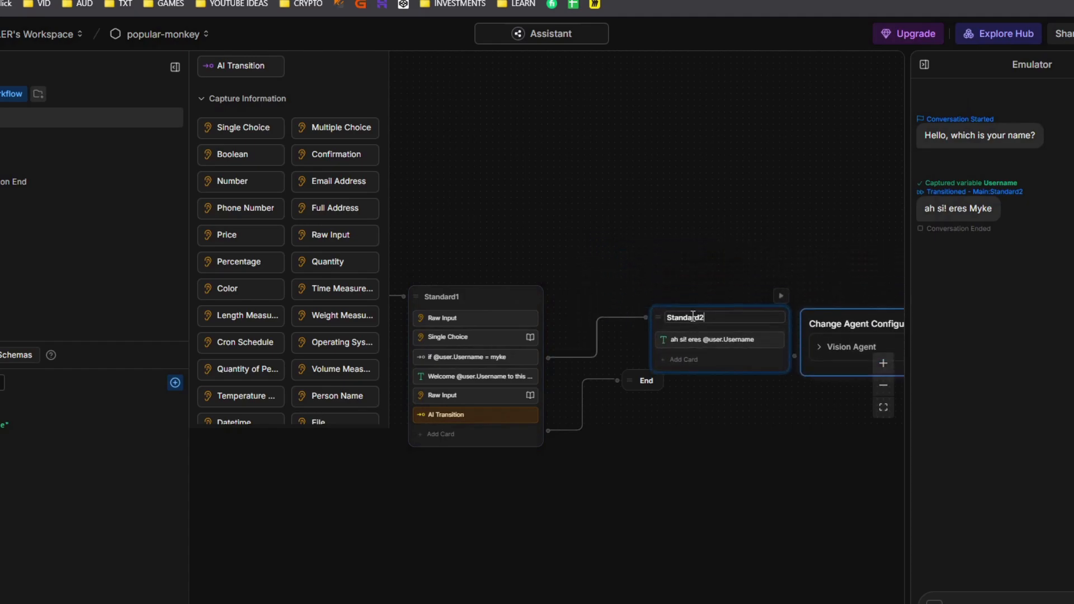
Step: Set the Single Choice question to "What do you have?" and enter the choices "Error / Bug", "Question / Doubt" and "Refund"
left_click(504, 341)
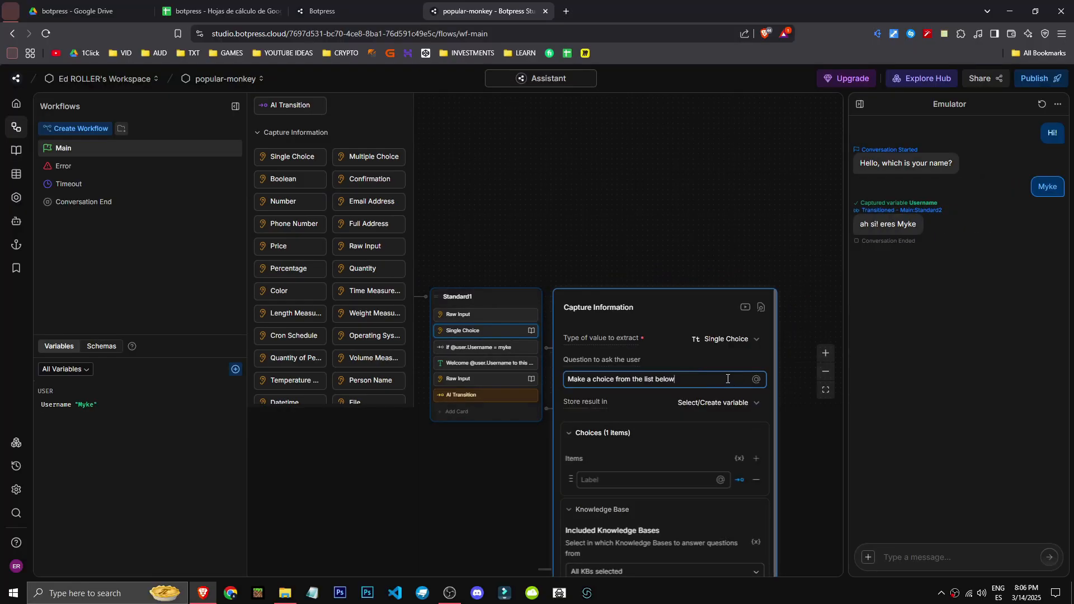
left_click_drag(728, 378, 561, 378)
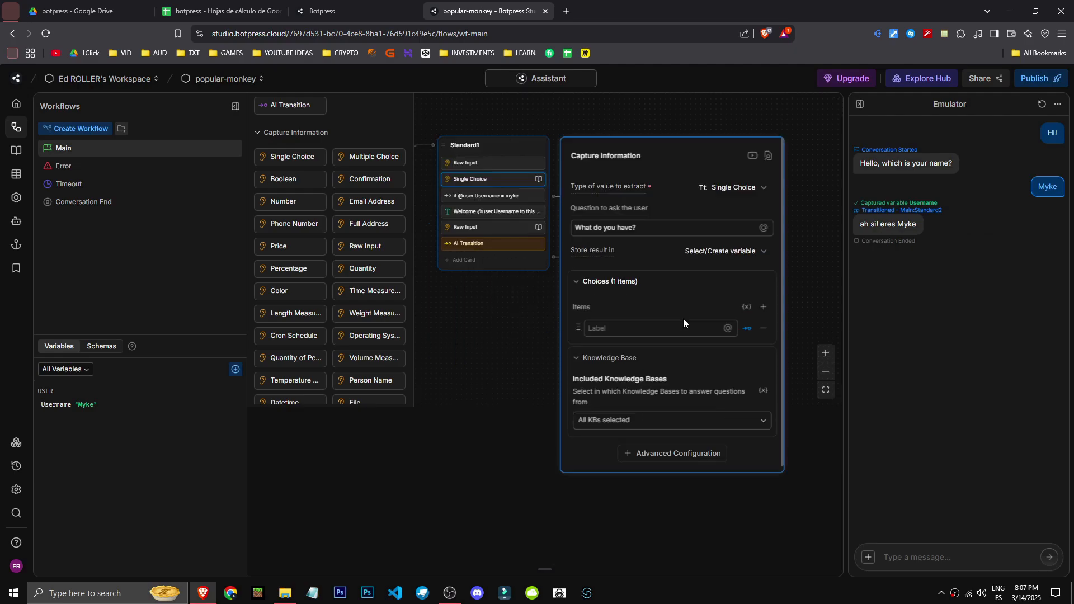
left_click(682, 327)
type("Error / Bug")
left_click(764, 307)
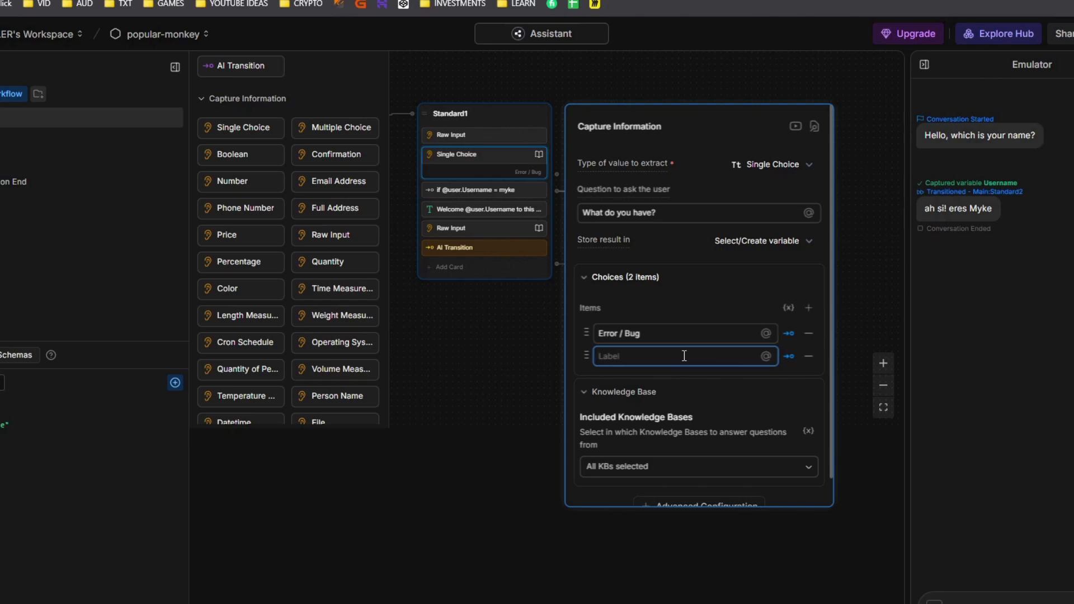
type("/ Doubt")
left_click(808, 307)
type("Ref")
type("und")
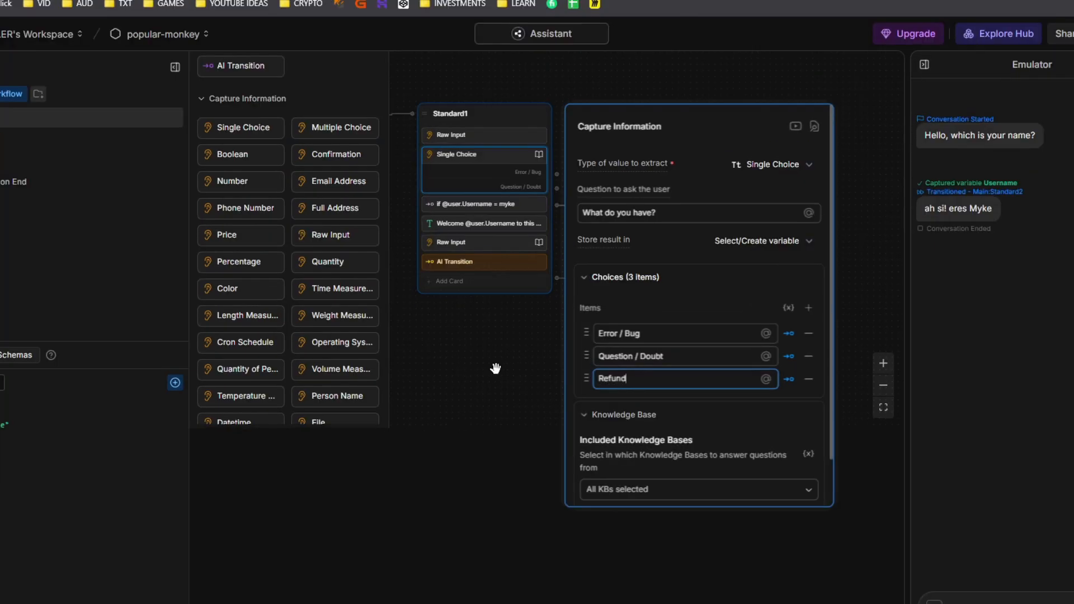
Step: Reword the Single Choice card's question to "What do you have/need?"
left_click(642, 212)
key("BackSpace")
key("BackSpace")
key("BackSpace")
key("BackSpace")
key("BackSpace")
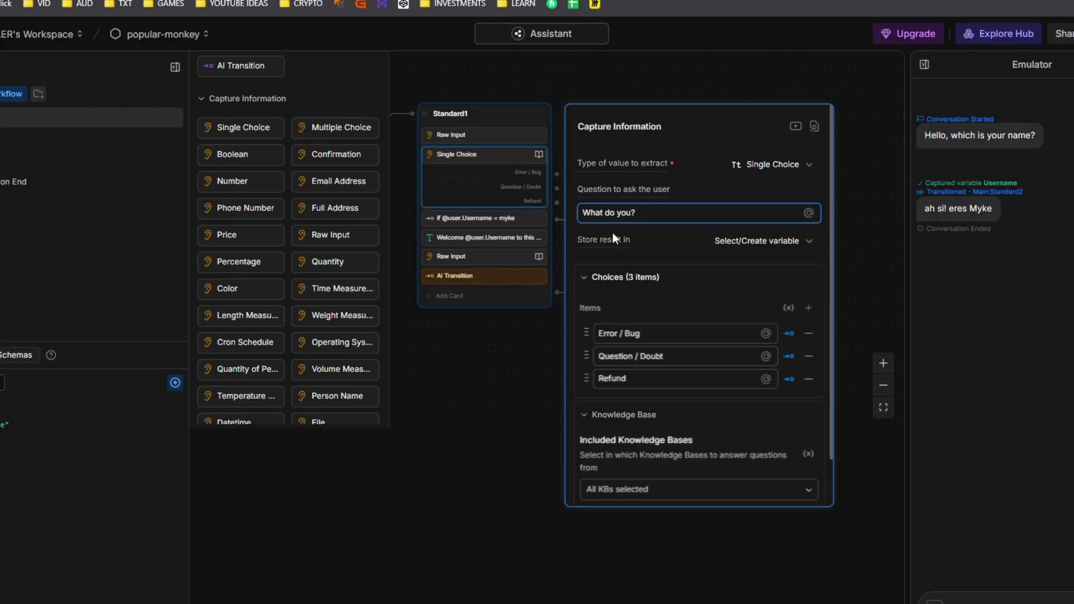
left_click_drag(649, 212, 540, 205)
left_click(689, 217)
left_click(444, 395)
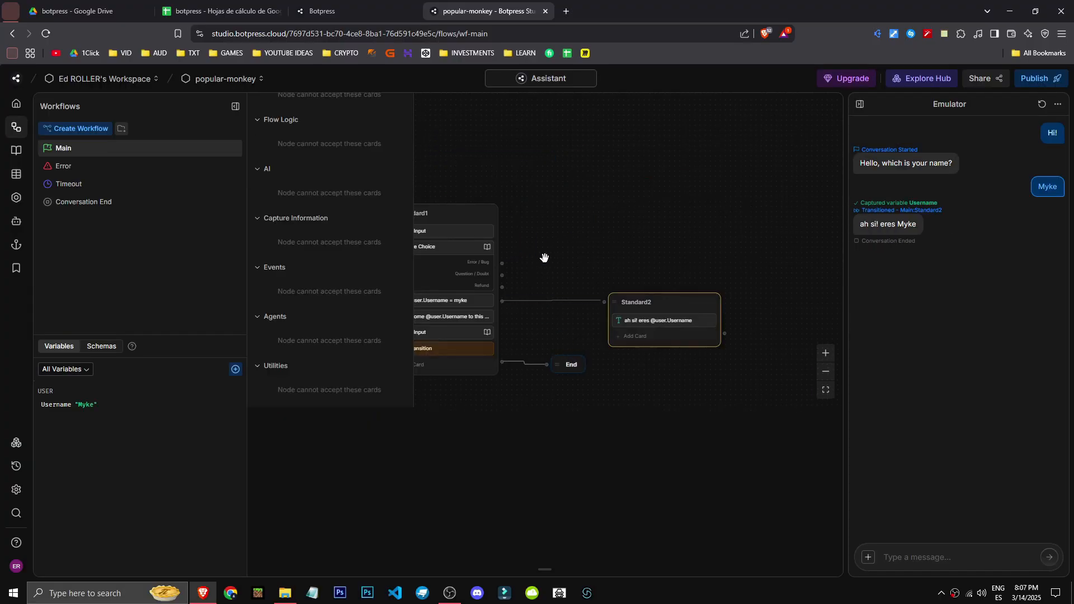
Step: Start a fresh test conversation with the bot in the emulator
left_click_drag(553, 267, 790, 273)
scroll(605, 266, "up", 7)
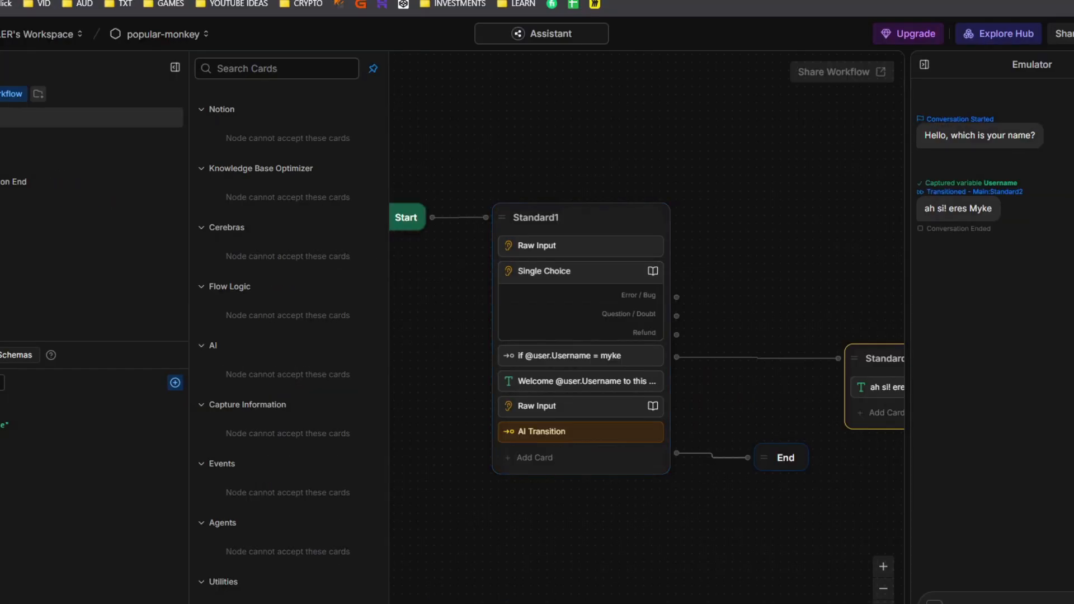
left_click(1042, 342)
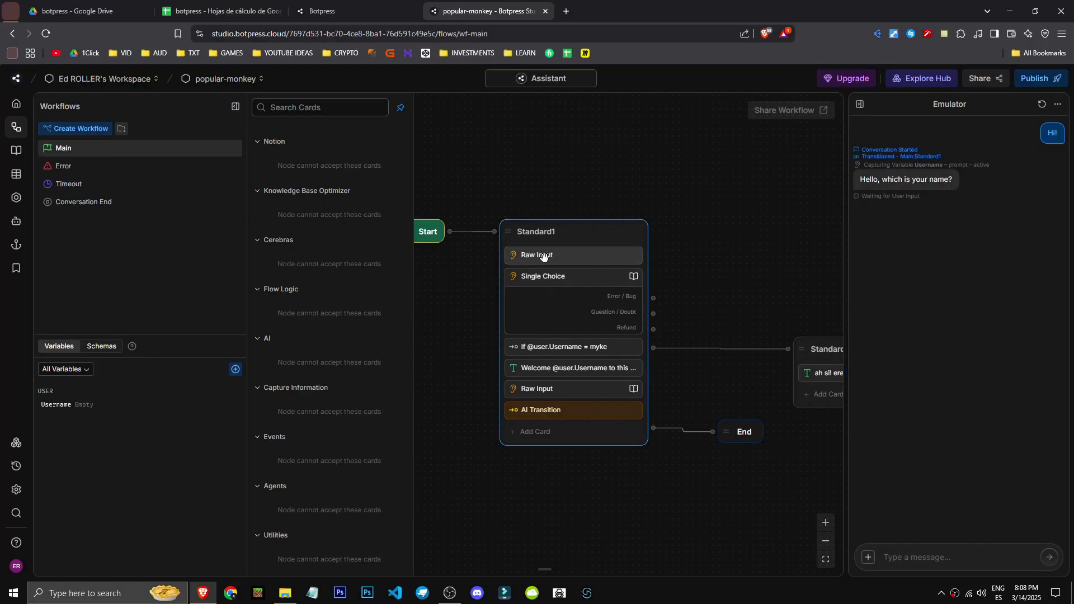
Step: Move the first Raw Input card below the Single Choice card and test the bot by choosing "Error / Bug"
left_click_drag(542, 256, 545, 326)
left_click(950, 340)
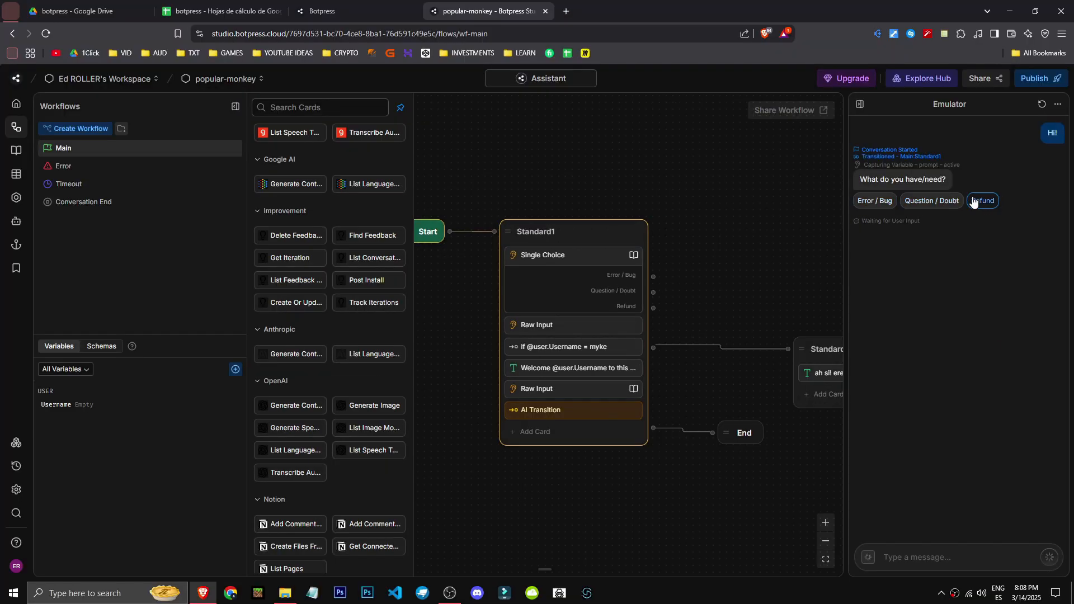
left_click(875, 200)
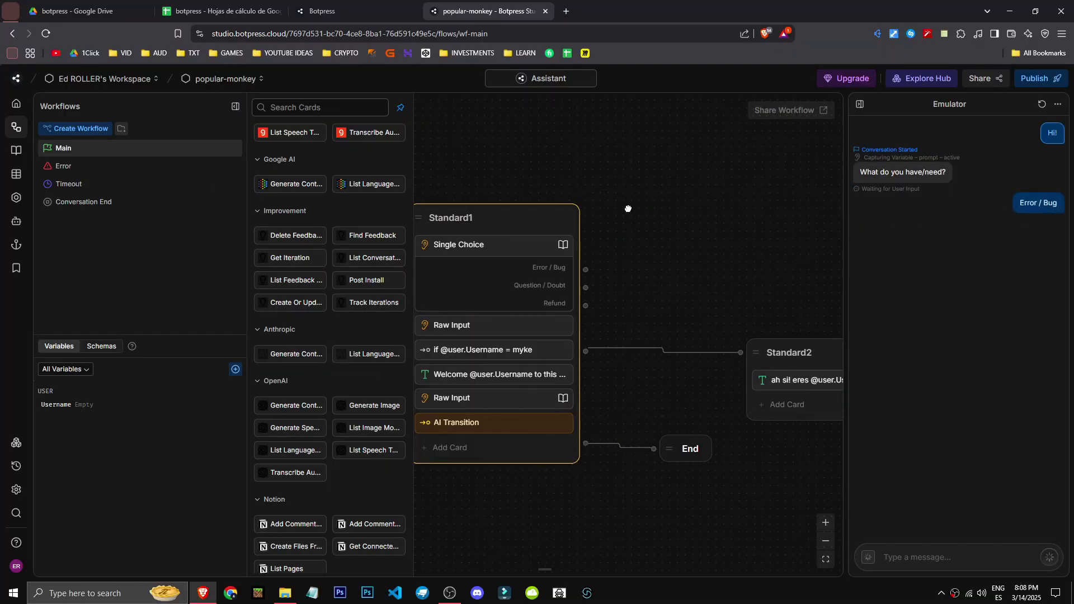
scroll(584, 278, "down", 3)
left_click_drag(586, 272, 698, 234)
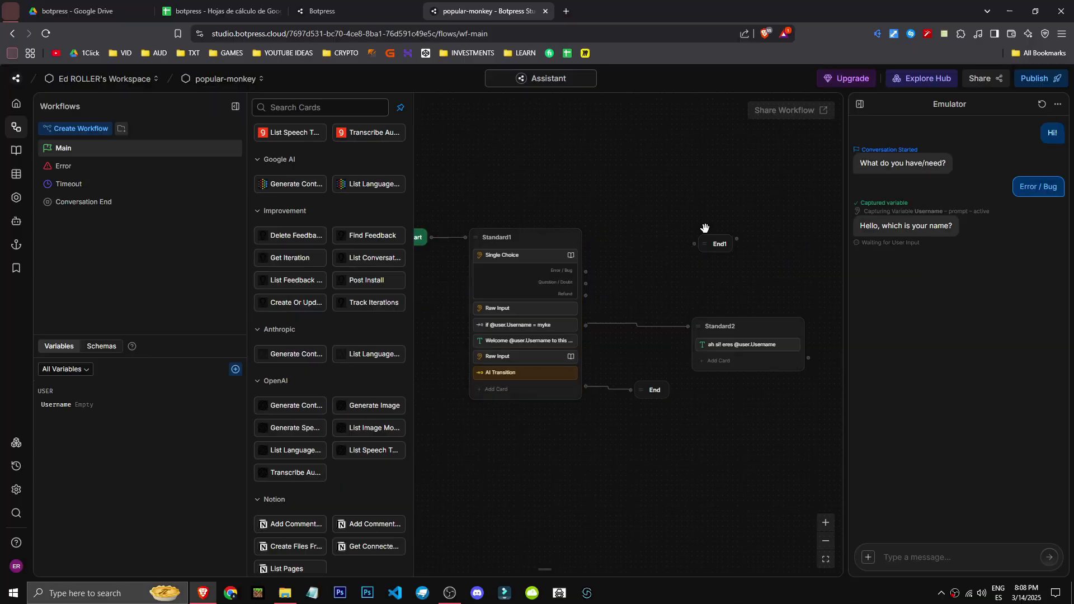
right_click(712, 238)
left_click(730, 281)
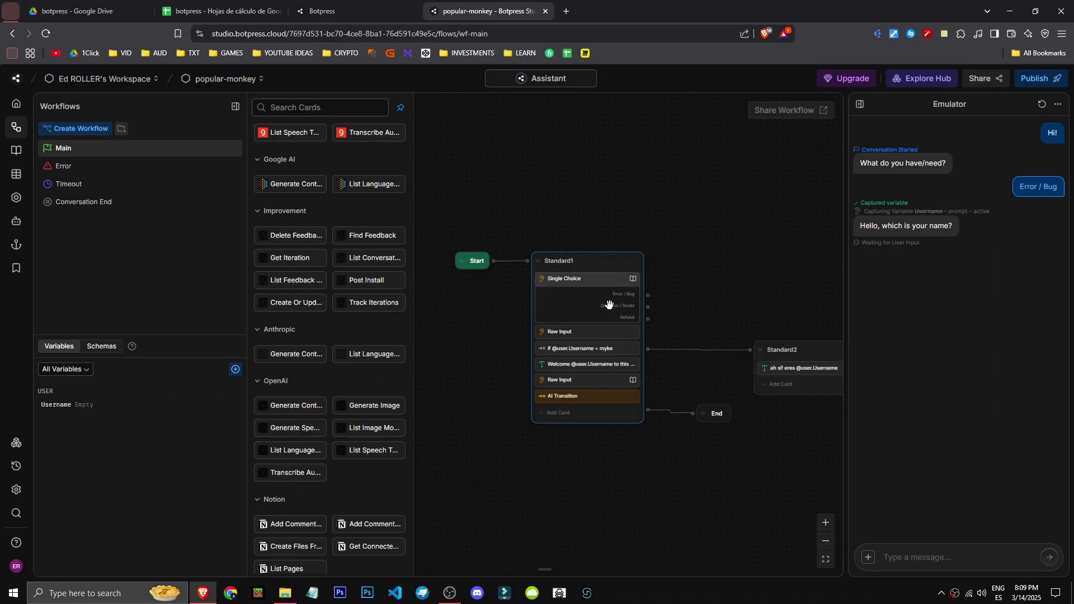
Step: Add "Other" as a fourth choice in the Single Choice card of Standard1
left_click(616, 279)
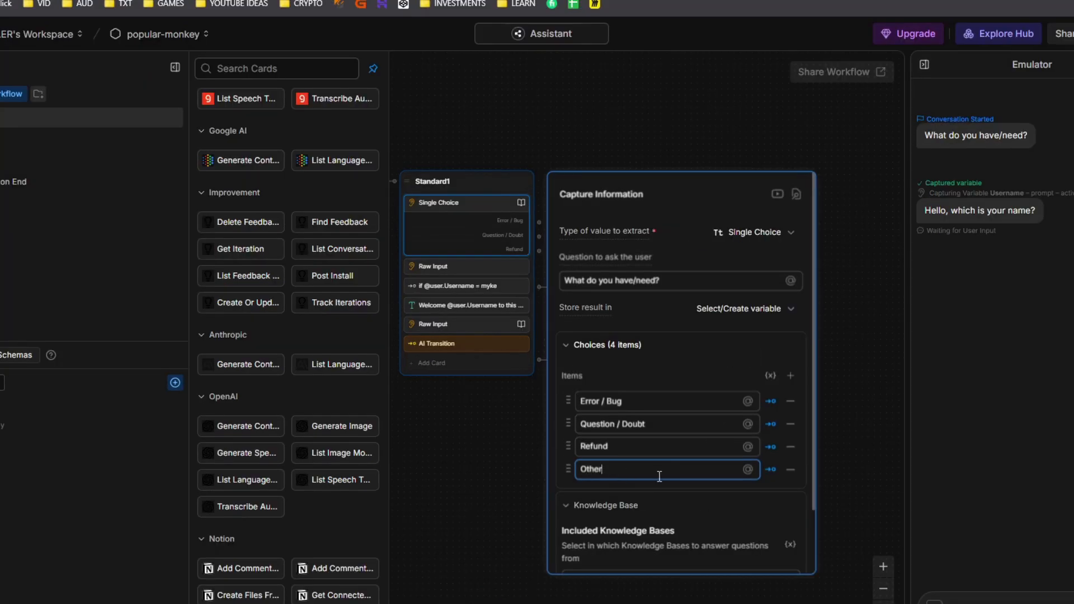
left_click(662, 123)
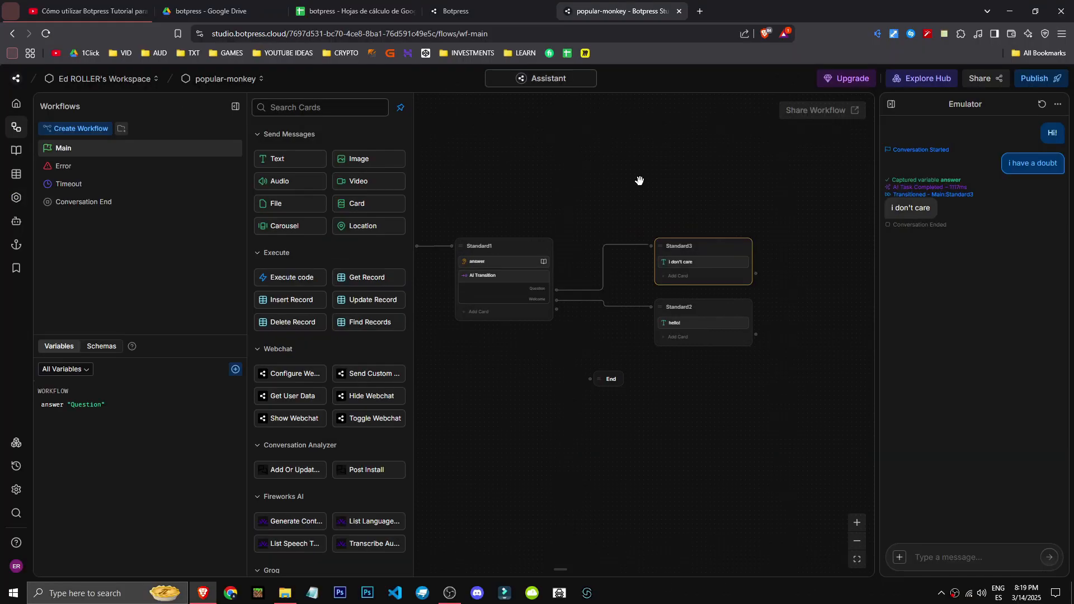
Step: Add a Single Choice card with the choices "s", "sdf" and "asdf" above the answer card in Standard1 and start a fresh test conversation
scroll(305, 290, "down", 10)
scroll(304, 347, "up", 5)
scroll(327, 317, "down", 1)
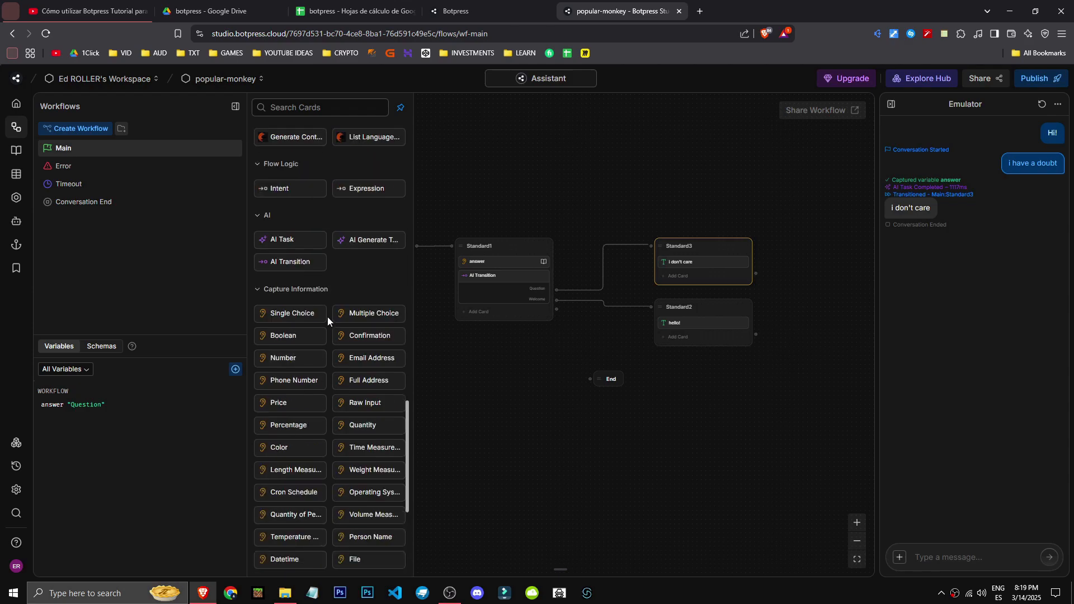
left_click_drag(292, 315, 492, 266)
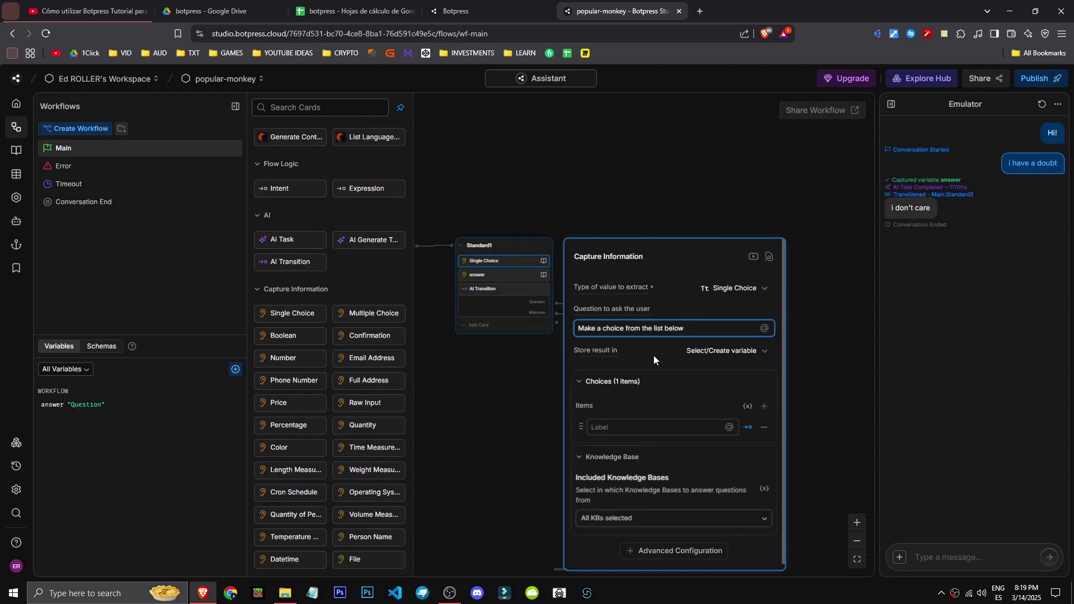
left_click(764, 406)
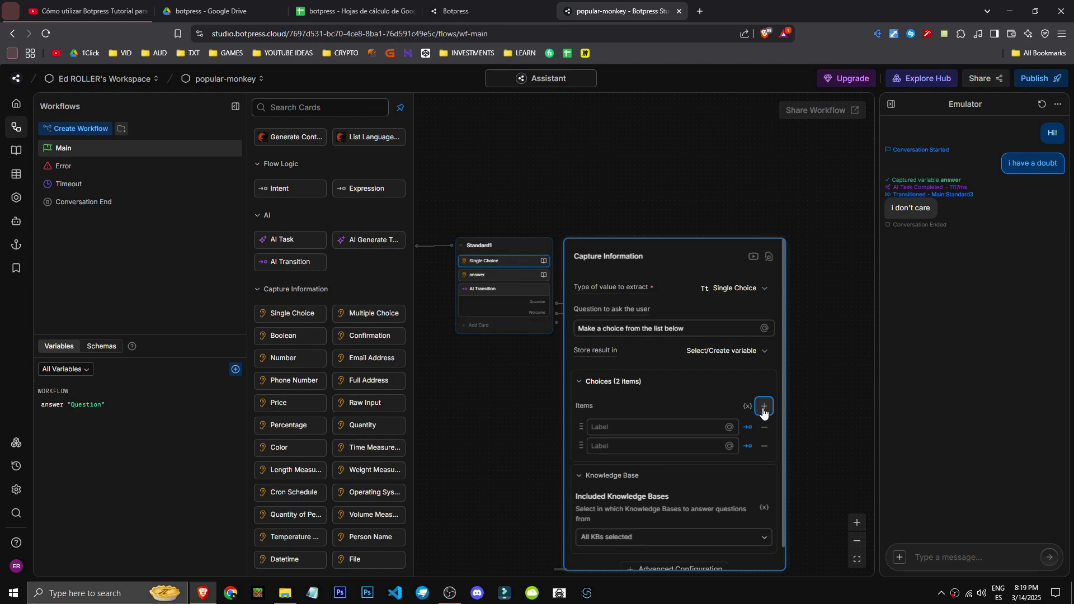
left_click(764, 406)
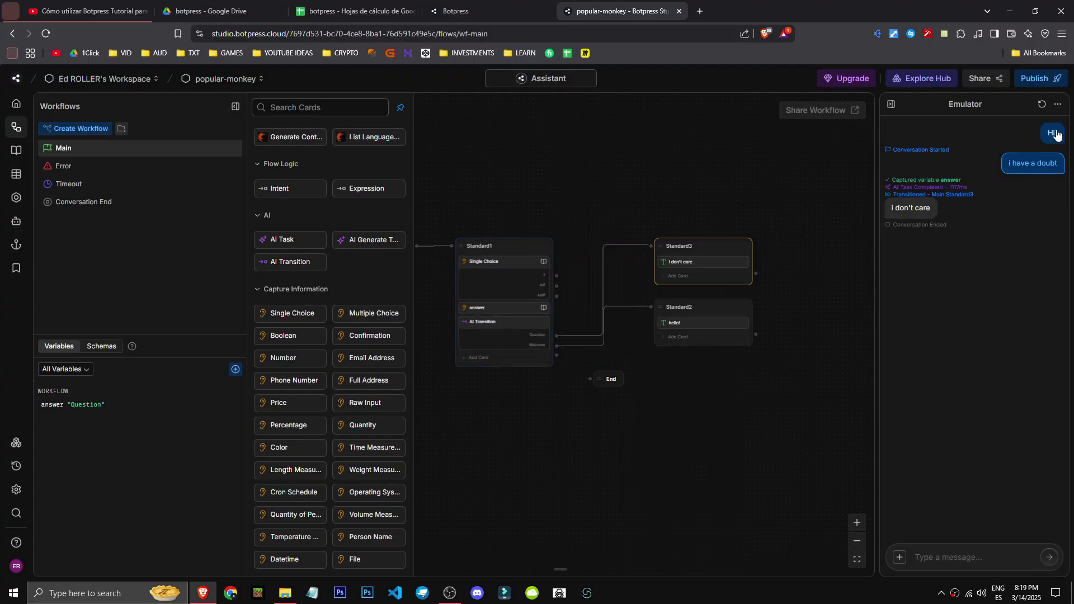
left_click(1040, 105)
left_click(974, 333)
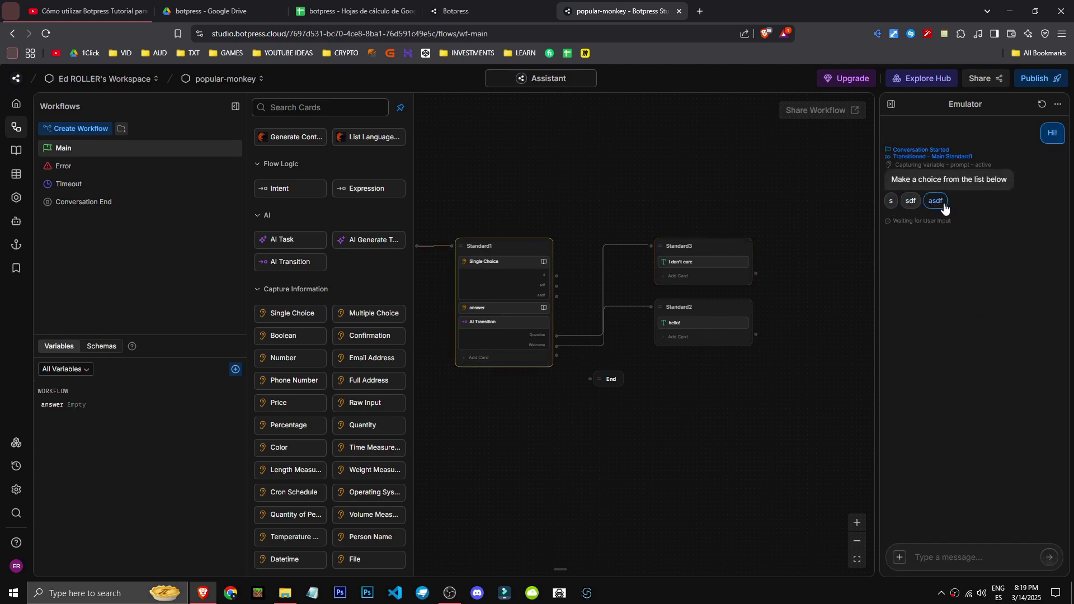
Step: Add "other" as a fourth choice of the Single Choice card and connect it to a new Standard node
left_click(514, 264)
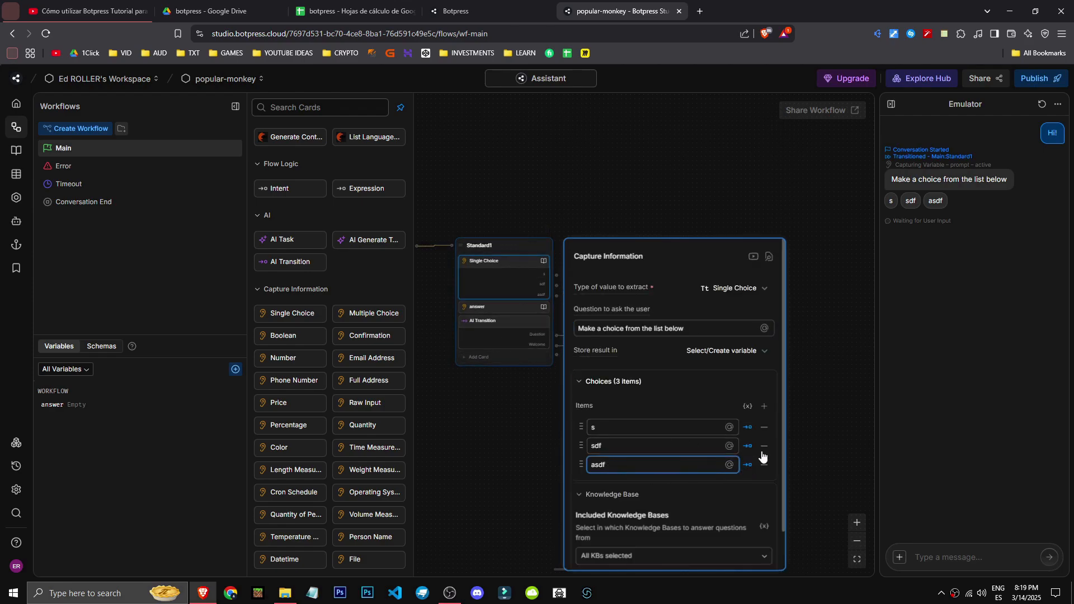
left_click(764, 406)
left_click(749, 206)
left_click_drag(649, 218, 631, 249)
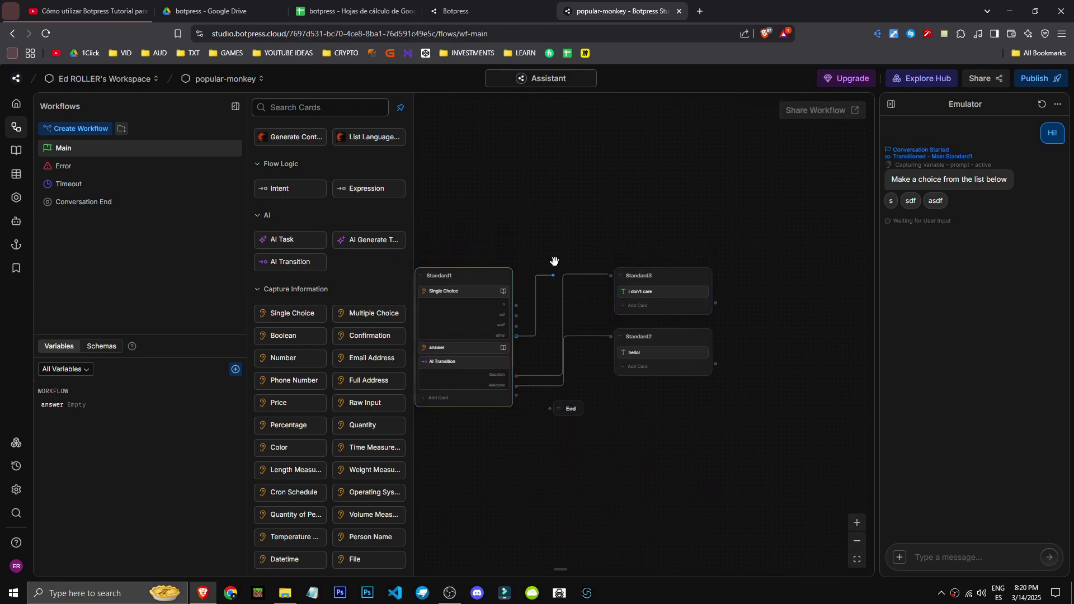
right_click(547, 224)
left_click(596, 274)
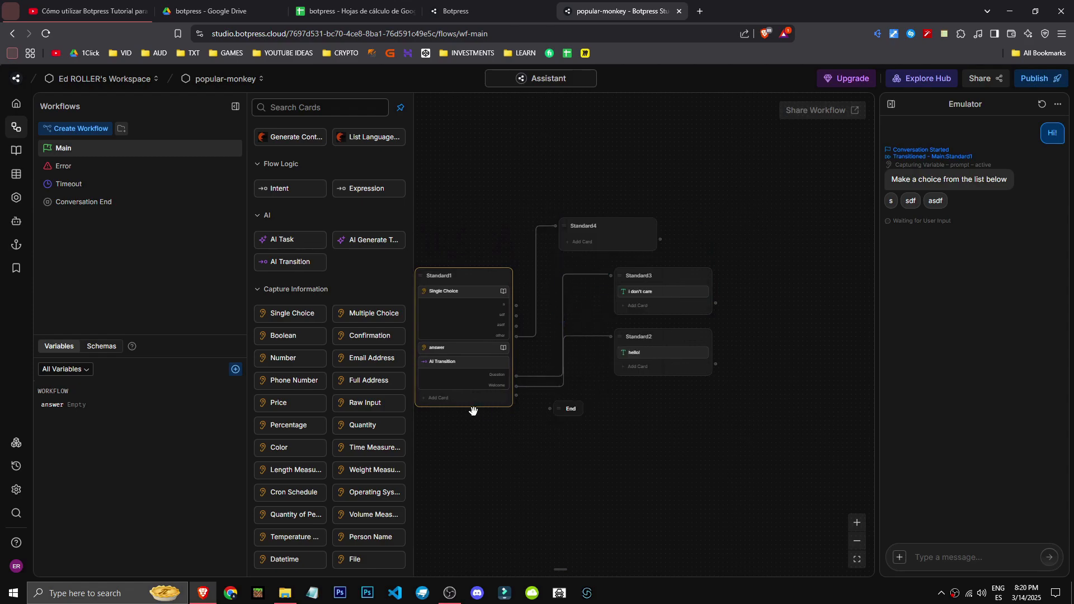
Step: Try to move the answer capture card from Standard1 into the Standard4 node
mouse_move(450, 350)
left_mouse_down()
mouse_move(609, 216)
mouse_move(597, 246)
mouse_move(623, 222)
left_mouse_up()
mouse_move(765, 447)
left_mouse_down()
mouse_move(683, 441)
mouse_move(639, 337)
left_mouse_up()
left_click_drag(611, 290, 716, 251)
left_click(540, 334)
left_click_drag(540, 334, 635, 303)
left_click_drag(594, 363, 672, 413)
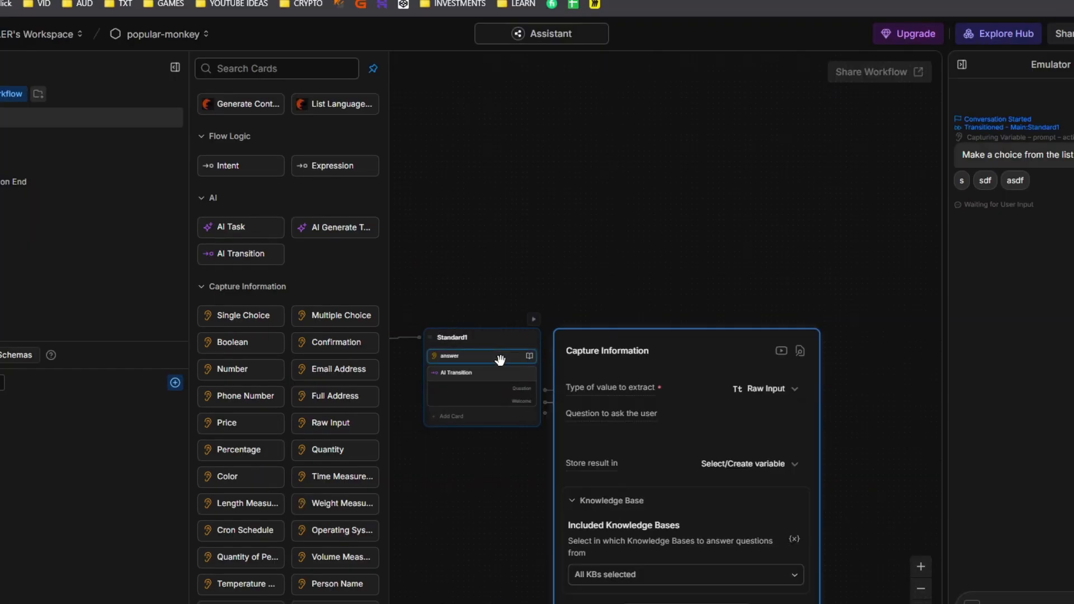
Step: Add a Raw Input card storing its result in workflow.answer to Standard1 and delete the duplicate answer card
scroll(560, 257, "down", 5)
scroll(552, 259, "up", 7)
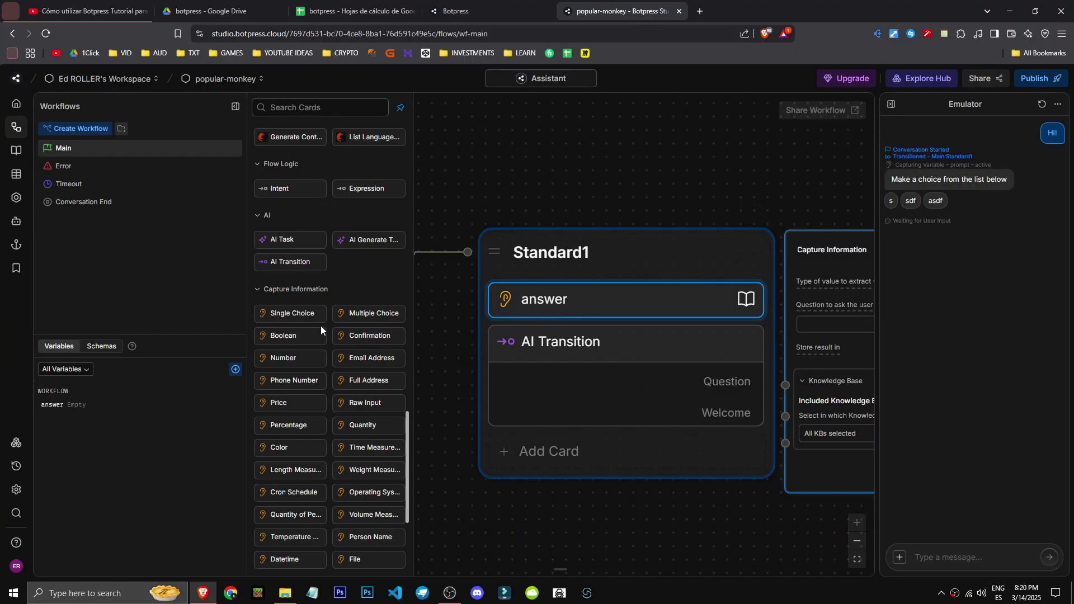
left_click(353, 407)
left_click(715, 352)
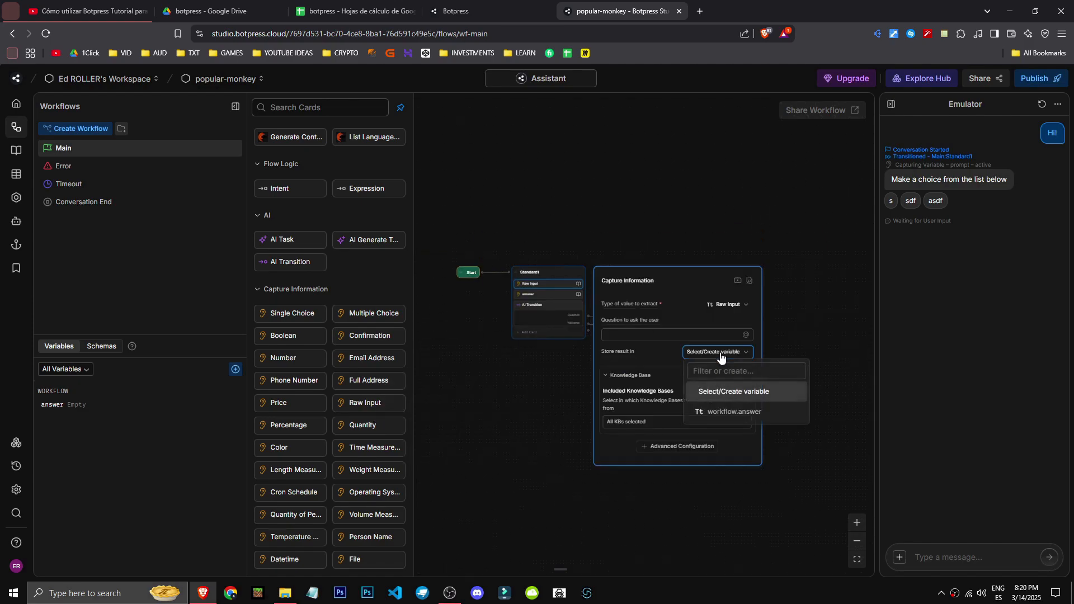
left_click(751, 414)
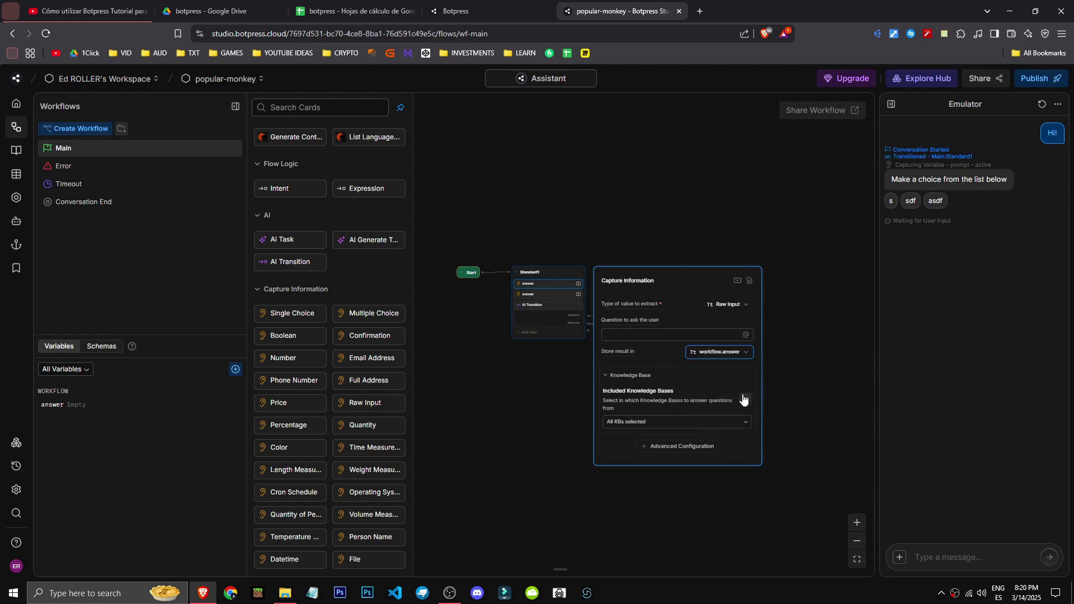
right_click(575, 307)
left_click(576, 319)
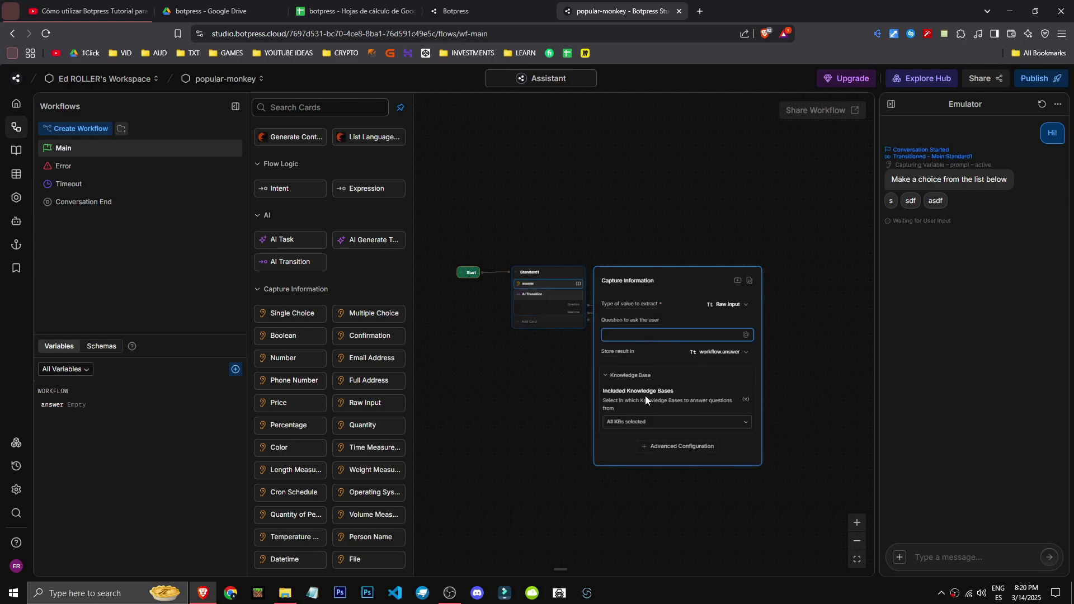
Step: Review the answer card's Included Knowledge Bases options and the AI Transition's text to categorize and result variable
left_click(649, 423)
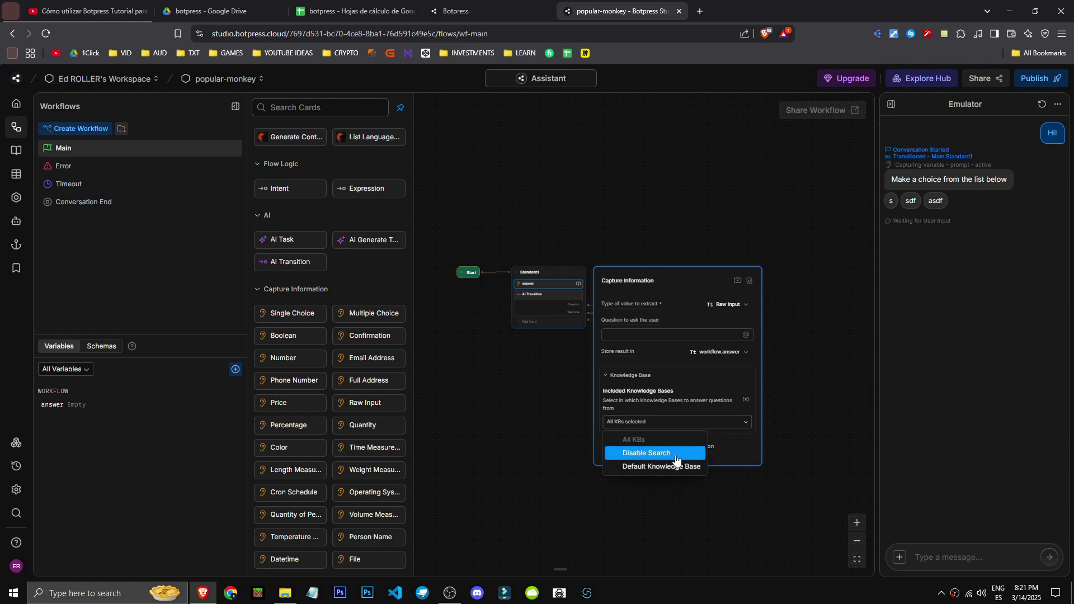
scroll(594, 188, "up", 5)
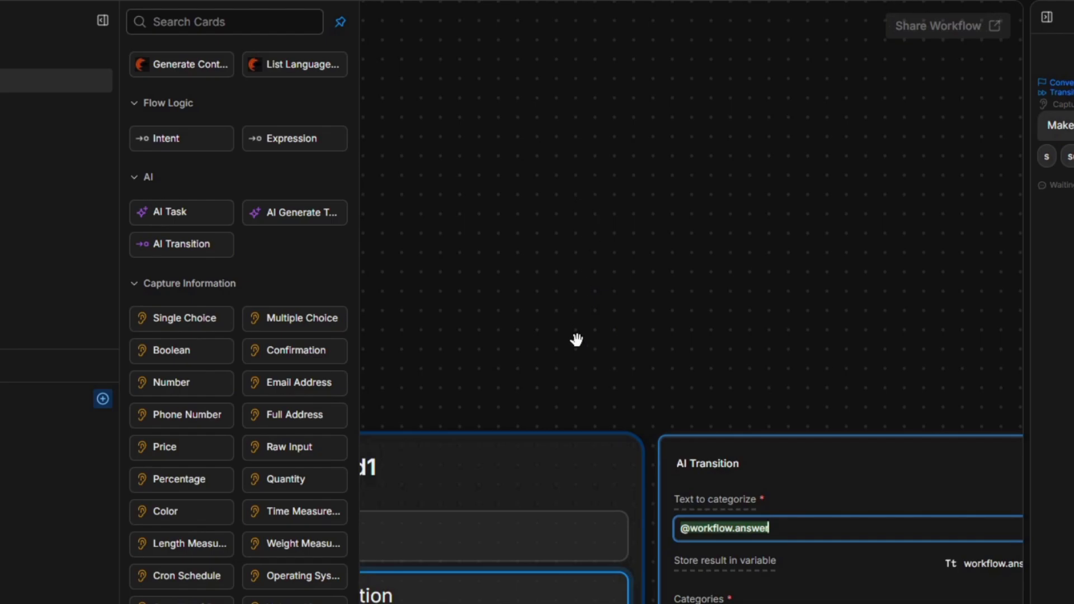
left_click_drag(577, 335, 777, 19)
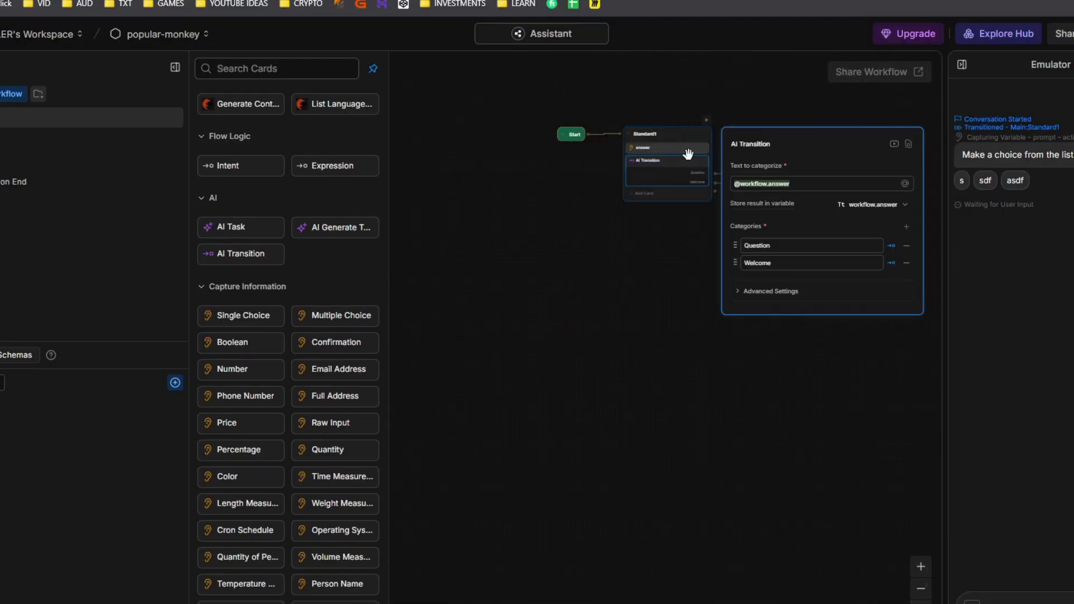
left_click_drag(703, 104, 604, 196)
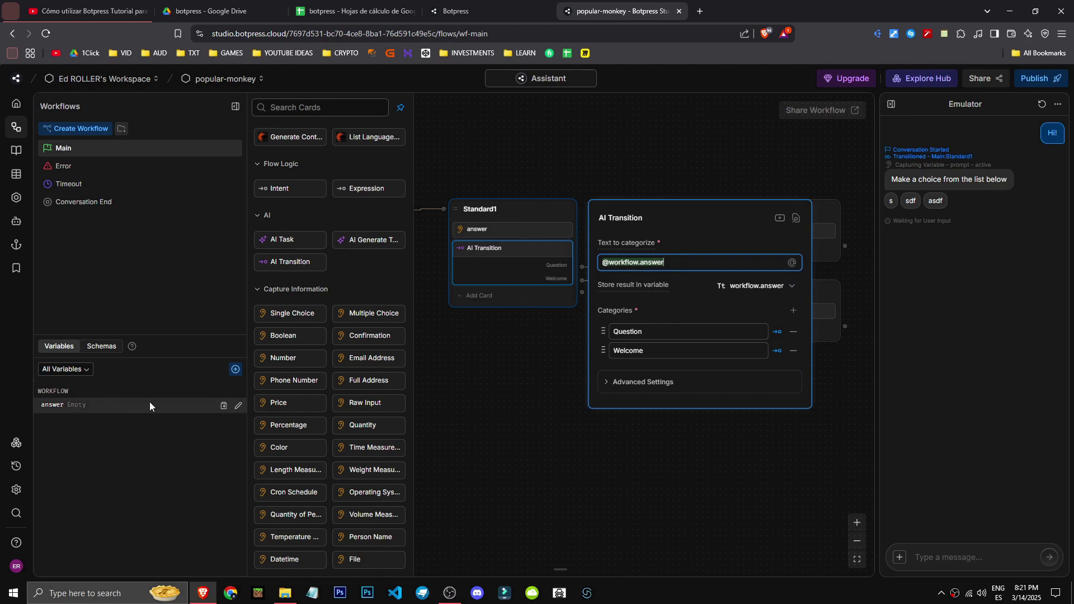
left_click(755, 286)
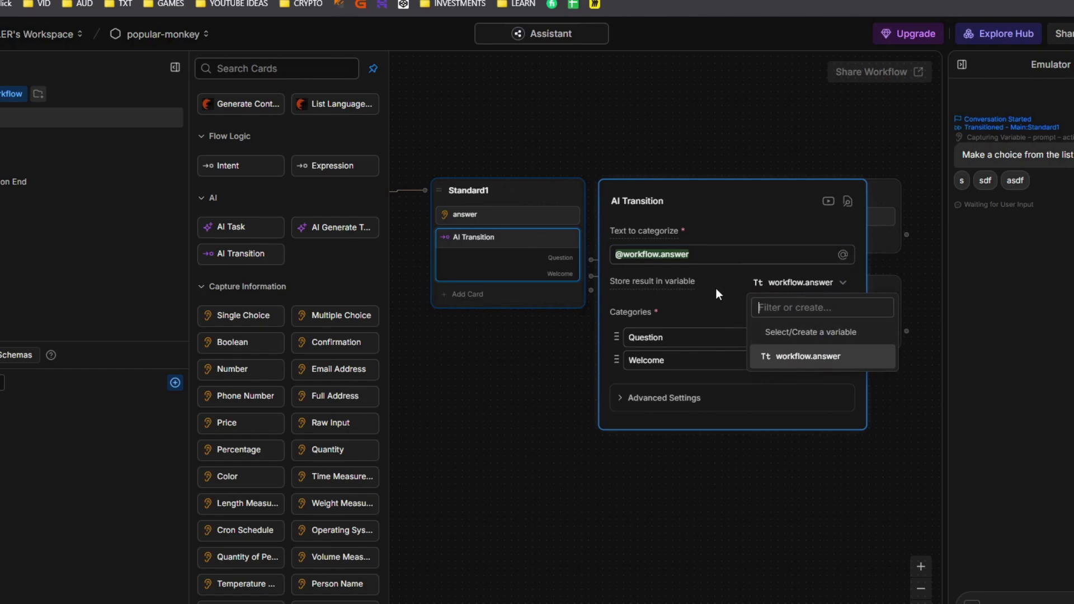
left_click(805, 357)
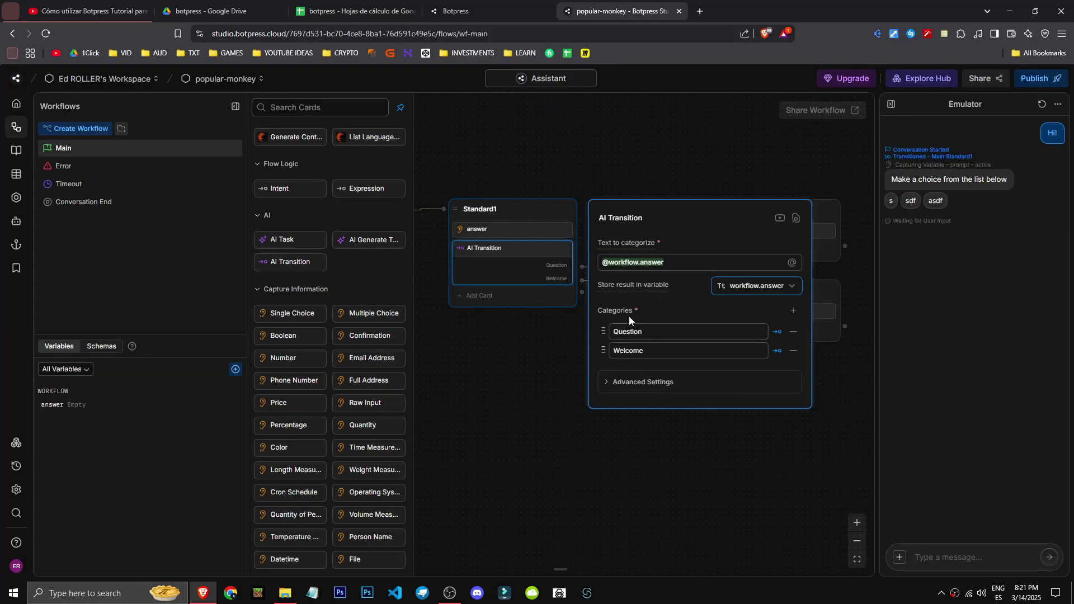
left_click(685, 260)
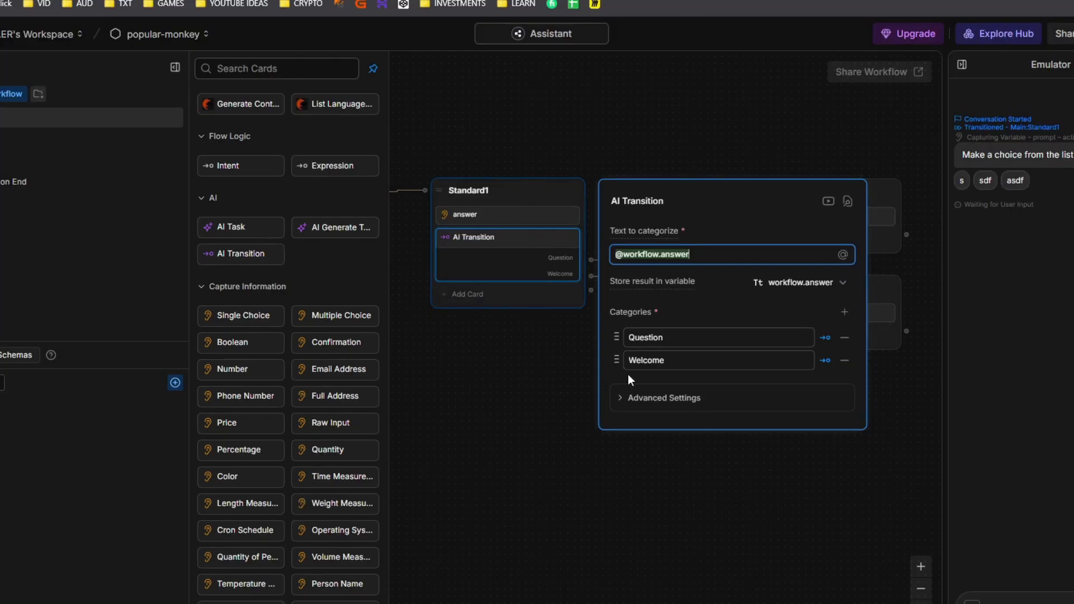
Step: Reorder the AI Transition categories so Welcome precedes Question, and place the Standard2 node above Standard3
left_click_drag(617, 361, 619, 335)
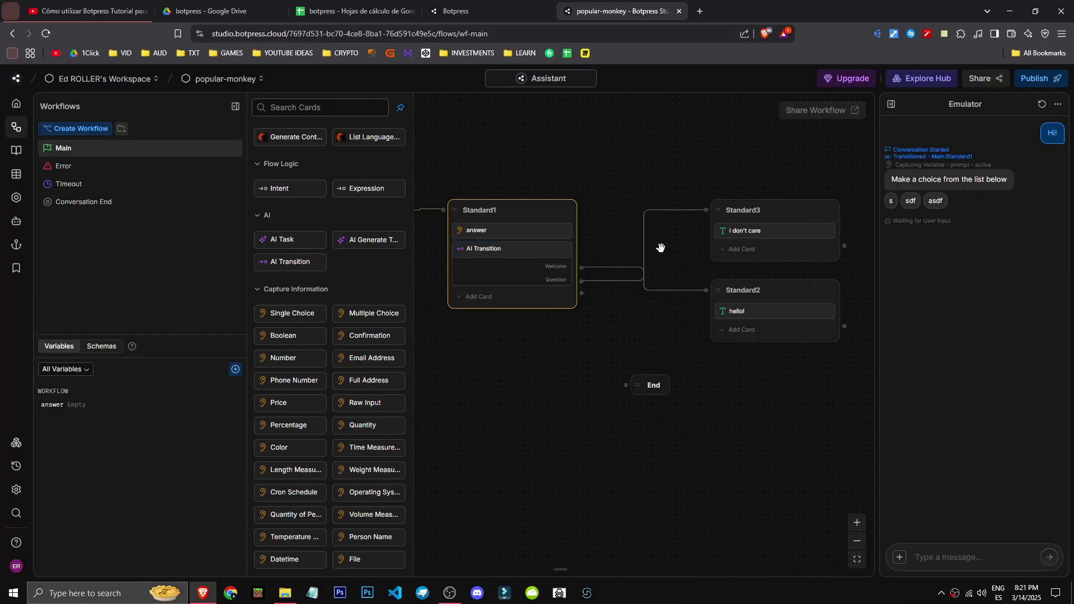
left_click_drag(744, 295, 728, 170)
left_click_drag(798, 216, 775, 312)
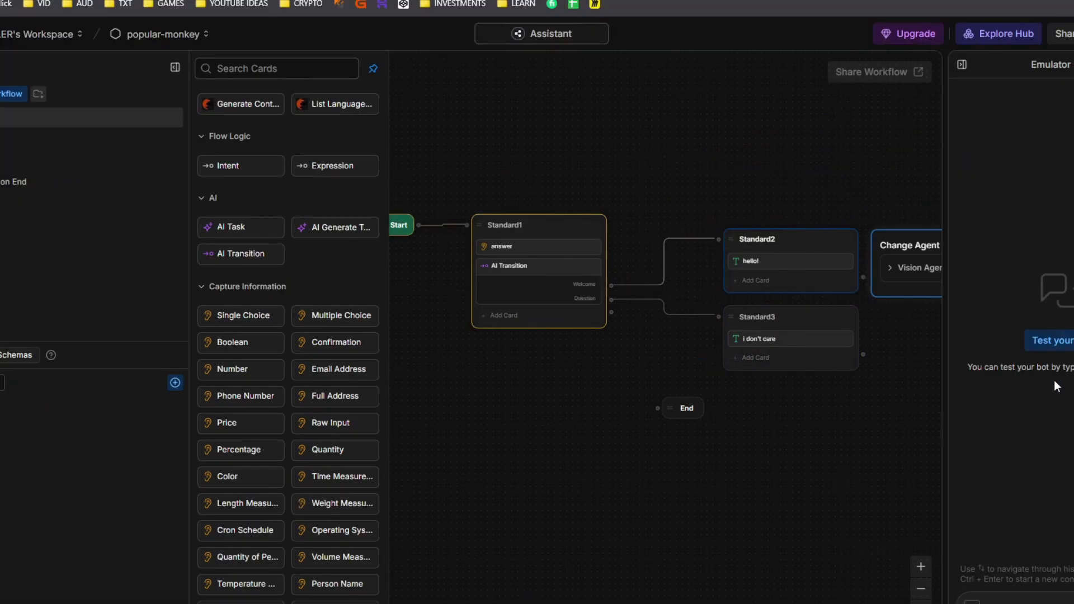
Step: Start a test conversation and add a Text card saying "hello, how are you!" above the answer card in Standard1
left_click(1052, 338)
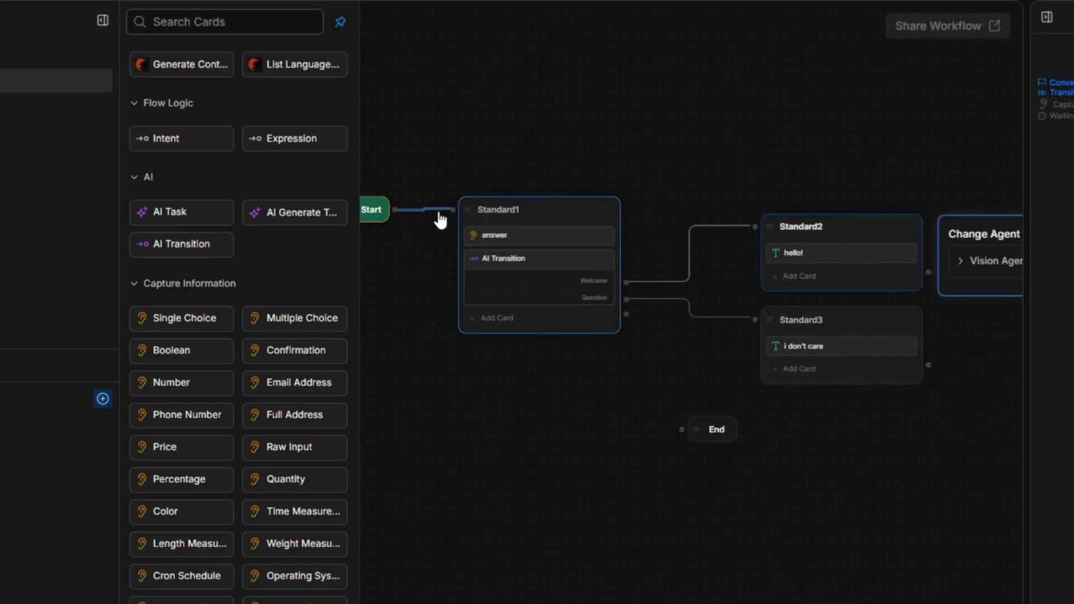
scroll(292, 413, "down", 10)
left_click_drag(290, 162, 521, 235)
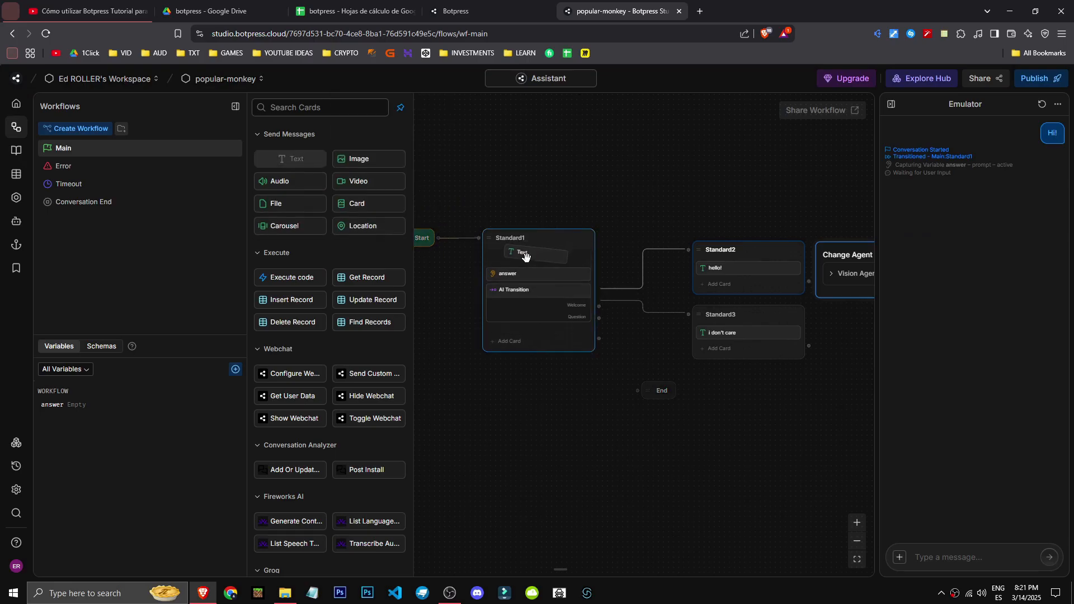
left_click_drag(525, 256, 523, 253)
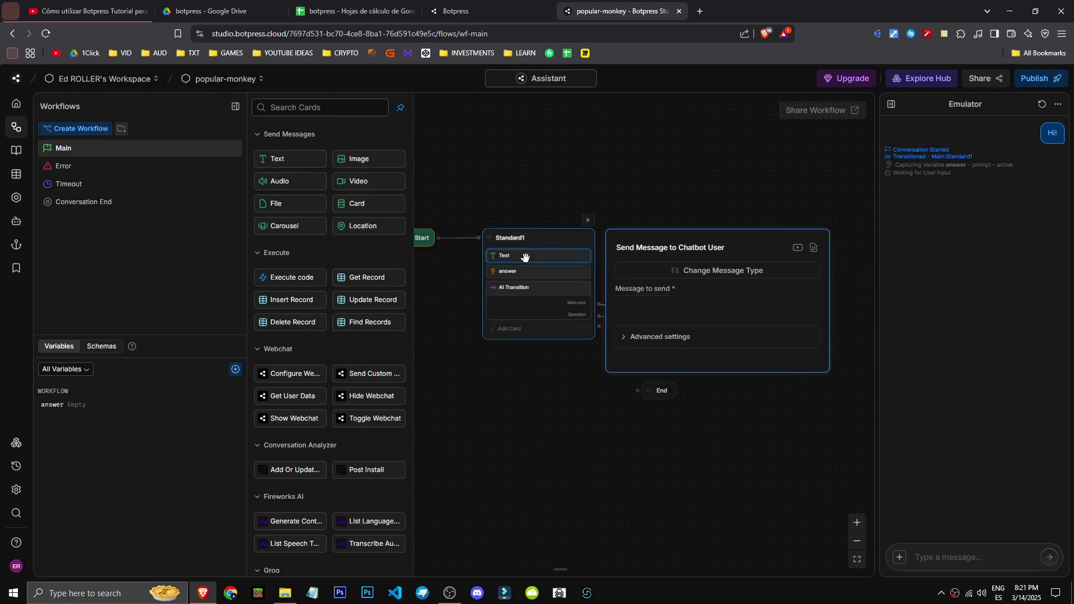
type("hello, how are you!")
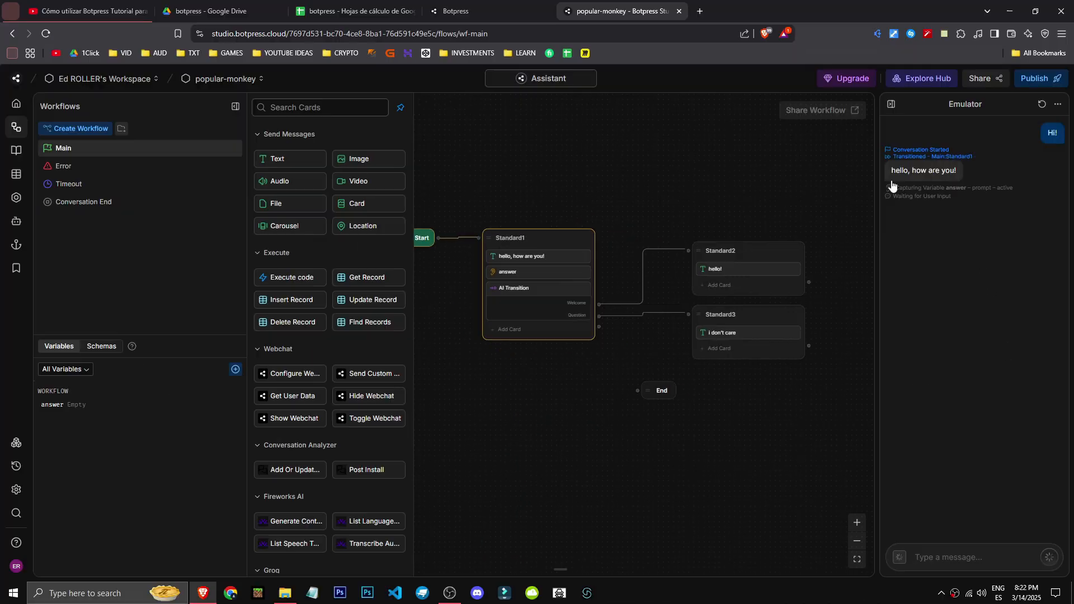
Step: Test the AI Transition by replying "im fine, how you are?" to the bot in the emulator
left_click(956, 557)
type("im fine, how you are?")
key("Return")
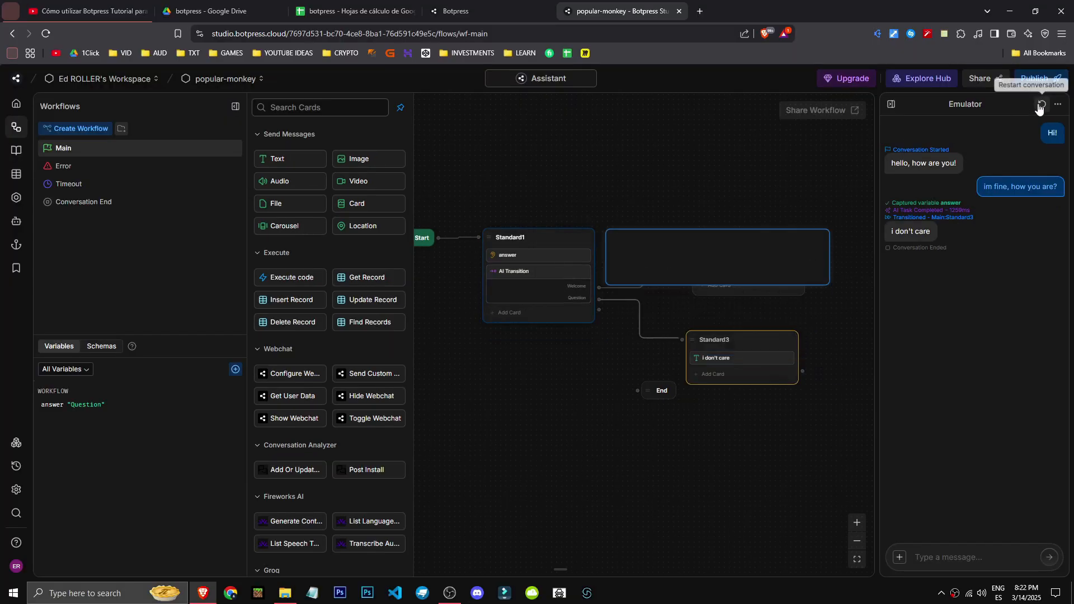
Step: Restart the emulator conversation and test the AI Transition by sending the message "Hey"
left_click(1041, 104)
left_click(973, 335)
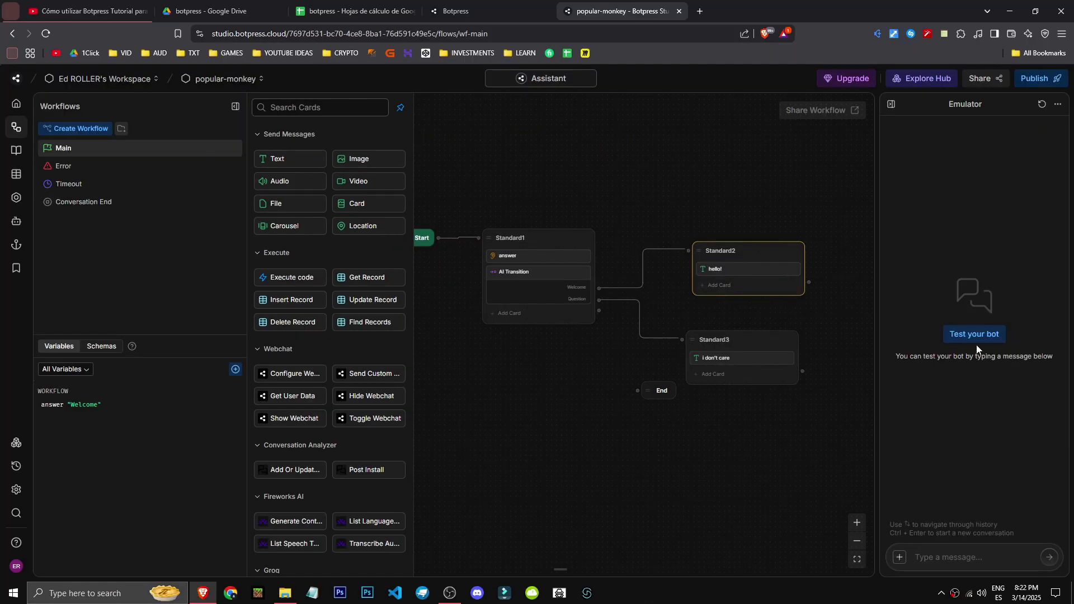
left_click(974, 335)
left_click(939, 560)
type("Hey")
key("Return")
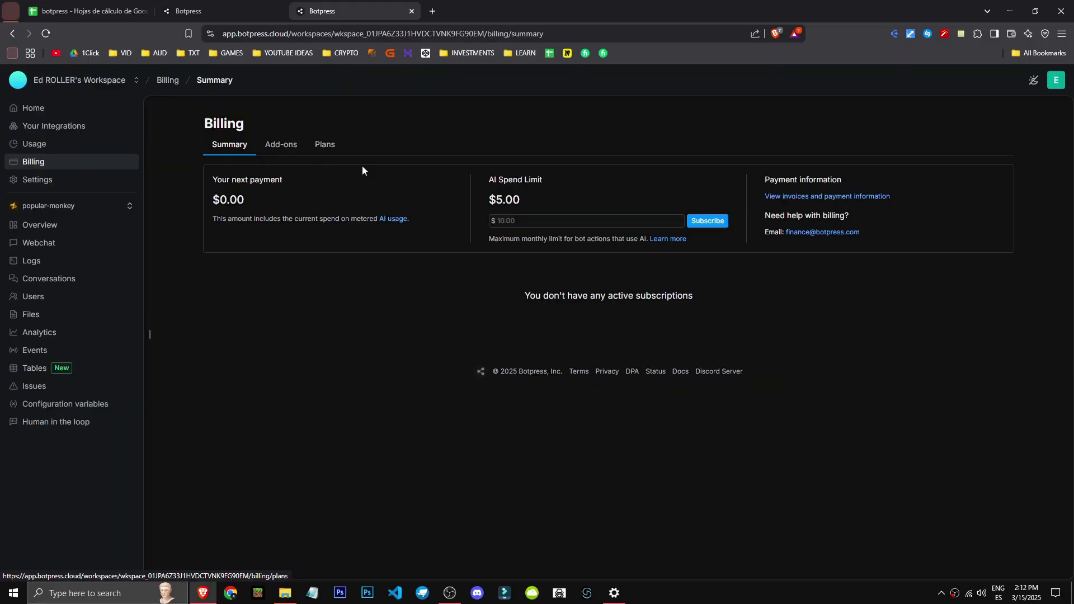
Step: Check the AI Spend Limit in the workspace's Billing summary and view the available plans
left_click_drag(523, 200, 494, 194)
left_click(439, 205)
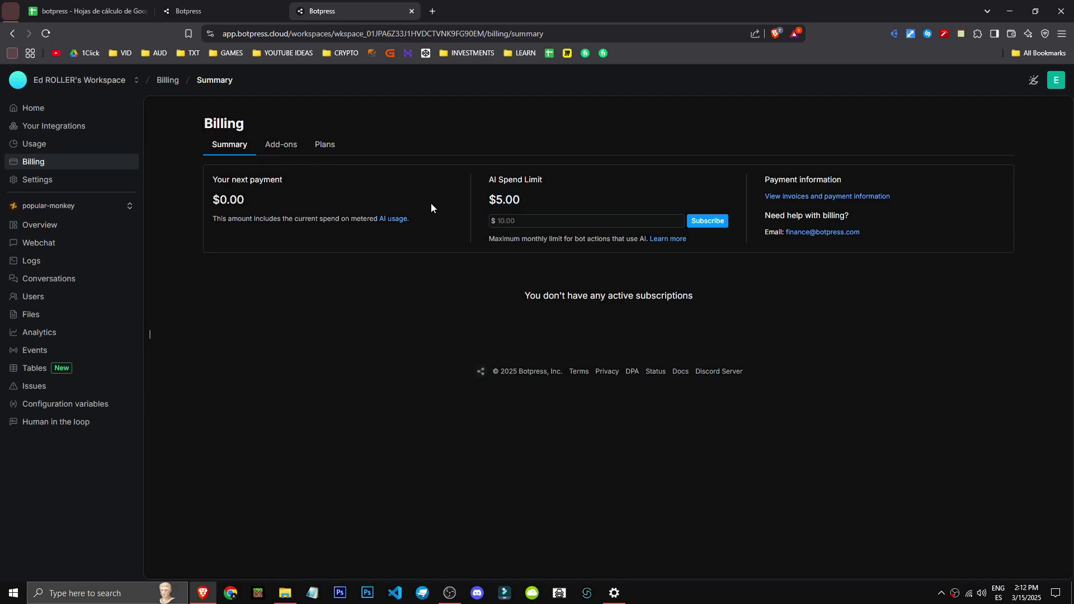
left_click(326, 145)
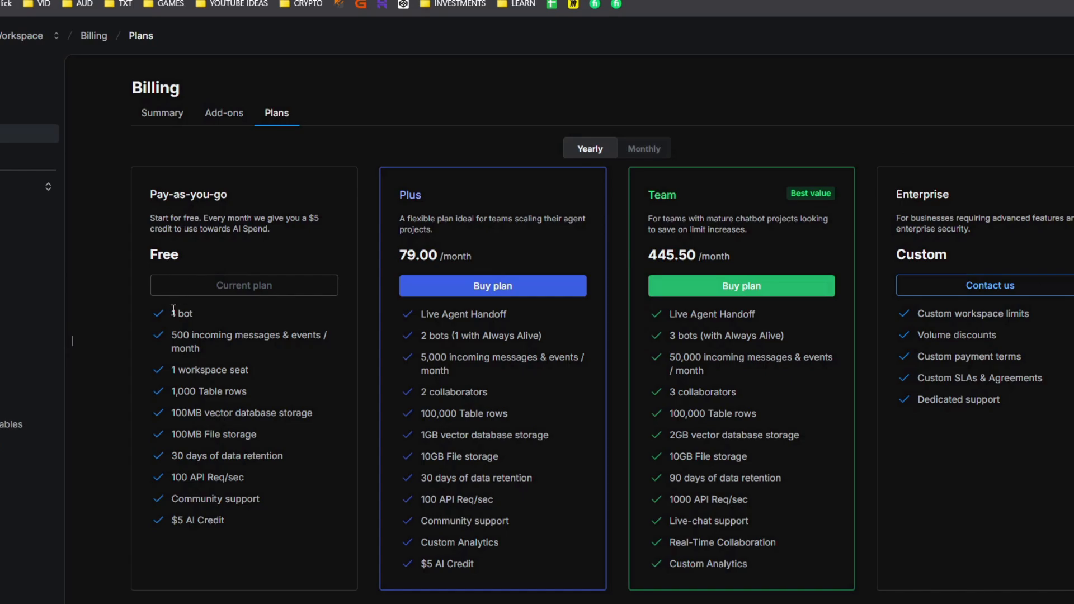
Step: Review the features included in the free Pay-as-you-go plan, from its message limit and storage to data retention, support and AI credit
left_click_drag(169, 336, 347, 400)
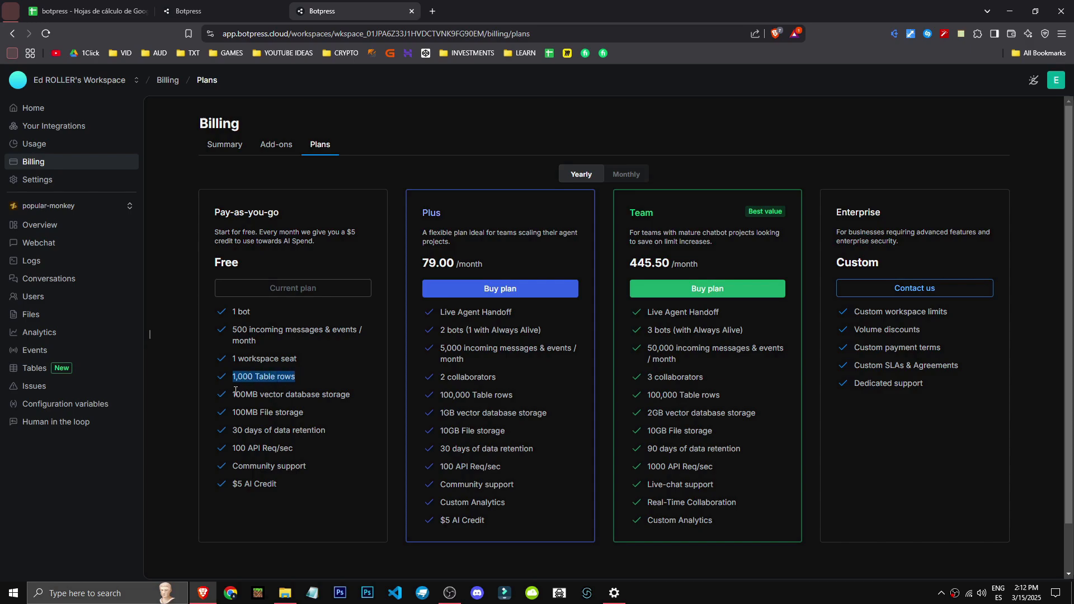
left_click_drag(237, 423, 250, 440)
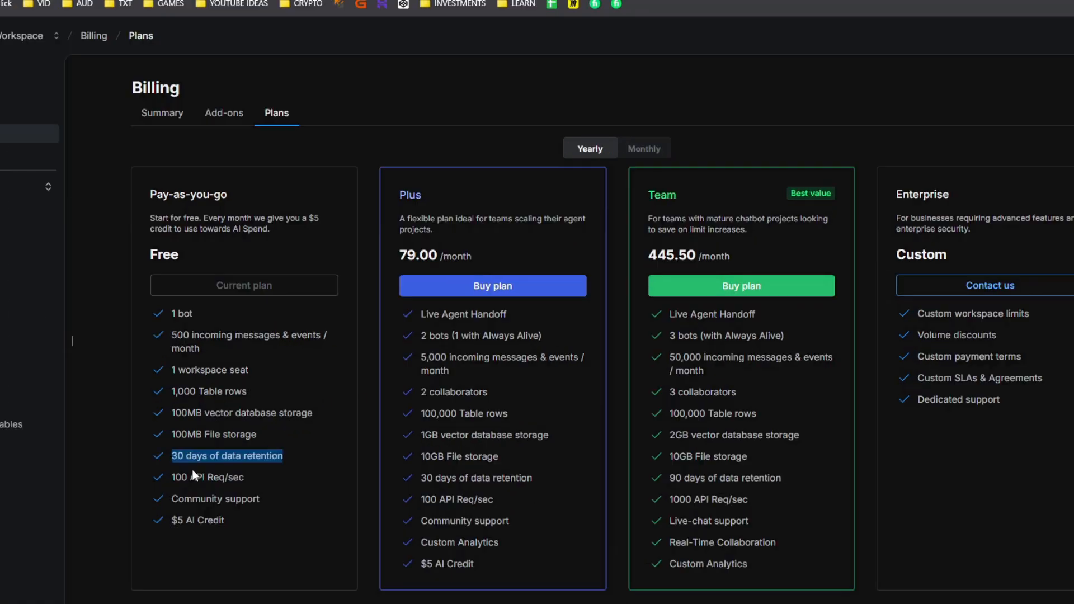
left_click_drag(173, 479, 246, 482)
left_click_drag(172, 495, 174, 520)
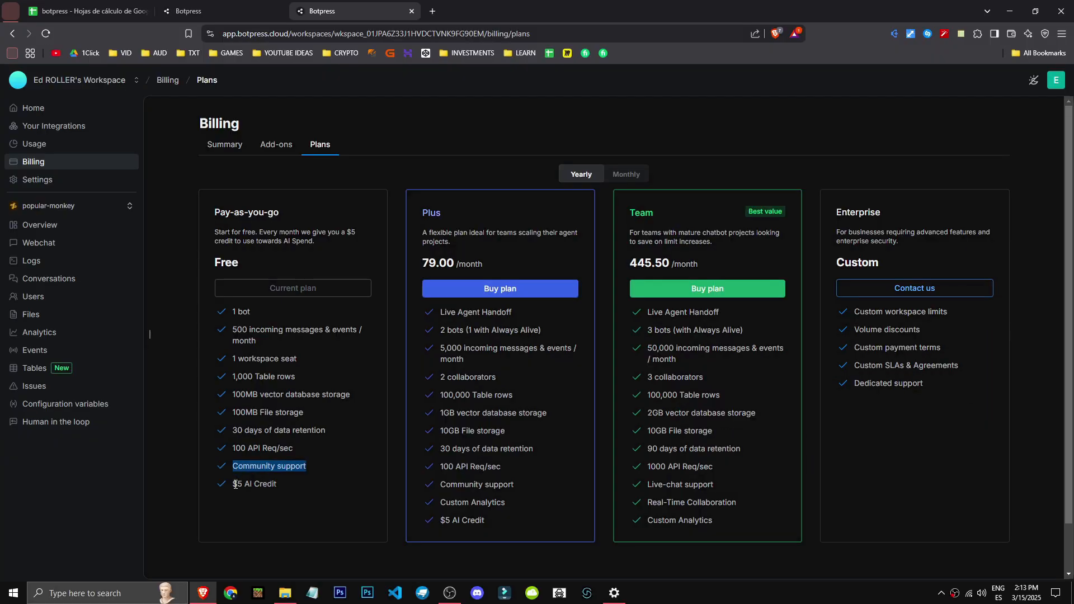
left_click_drag(235, 484, 282, 485)
left_click(282, 487)
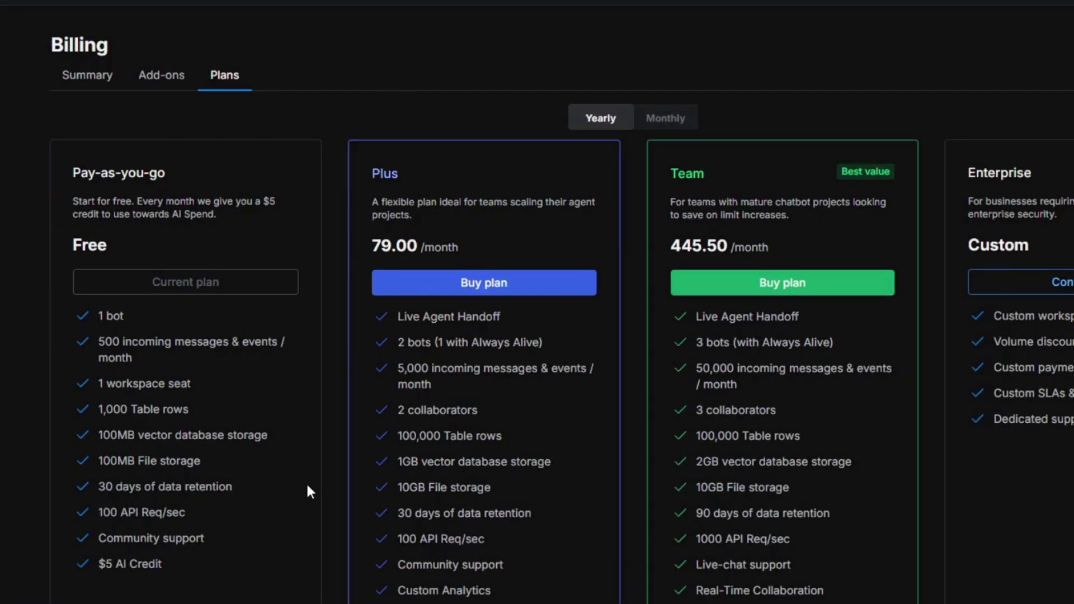
Step: Review the features of the Plus plan, including its message limit, collaborators, table rows and vector database storage
left_click_drag(404, 368, 465, 389)
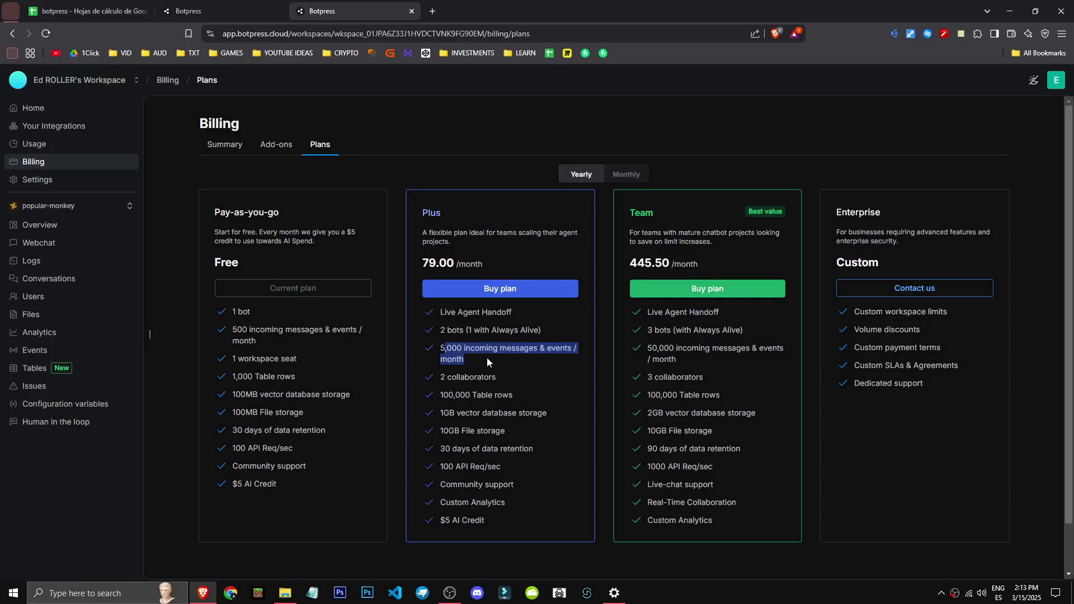
triple_click(492, 377)
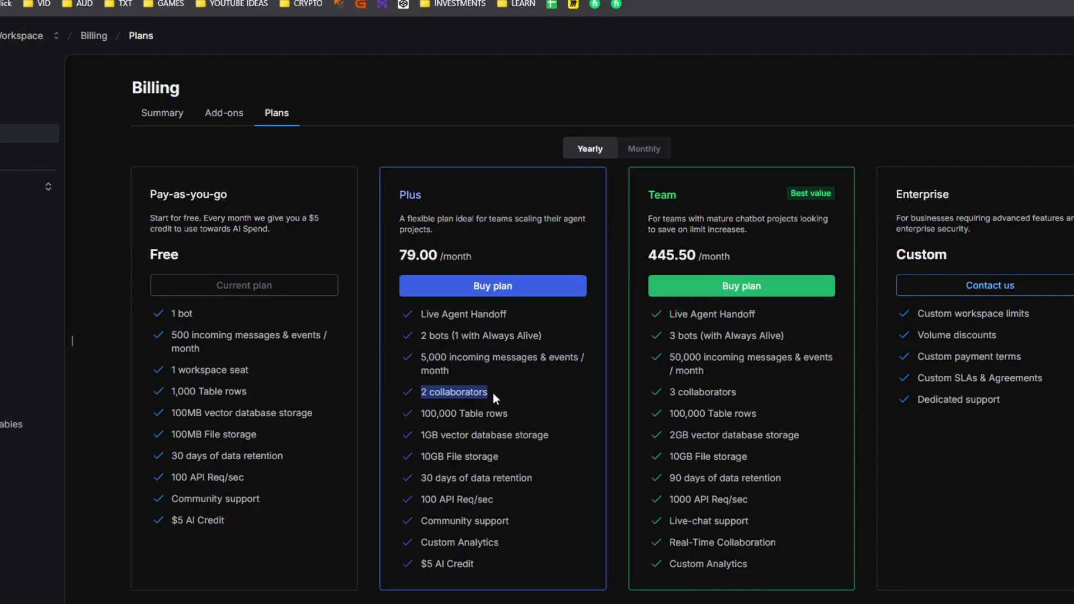
left_click_drag(417, 414, 509, 415)
left_click_drag(419, 435, 551, 435)
left_click(486, 576)
left_click_drag(494, 529, 428, 219)
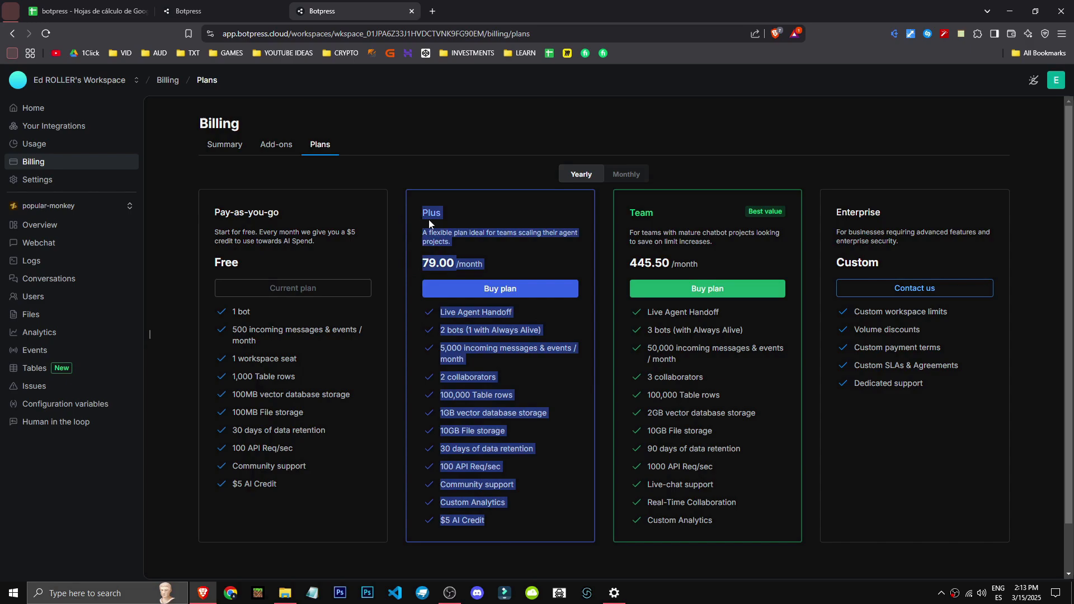
left_click(550, 516)
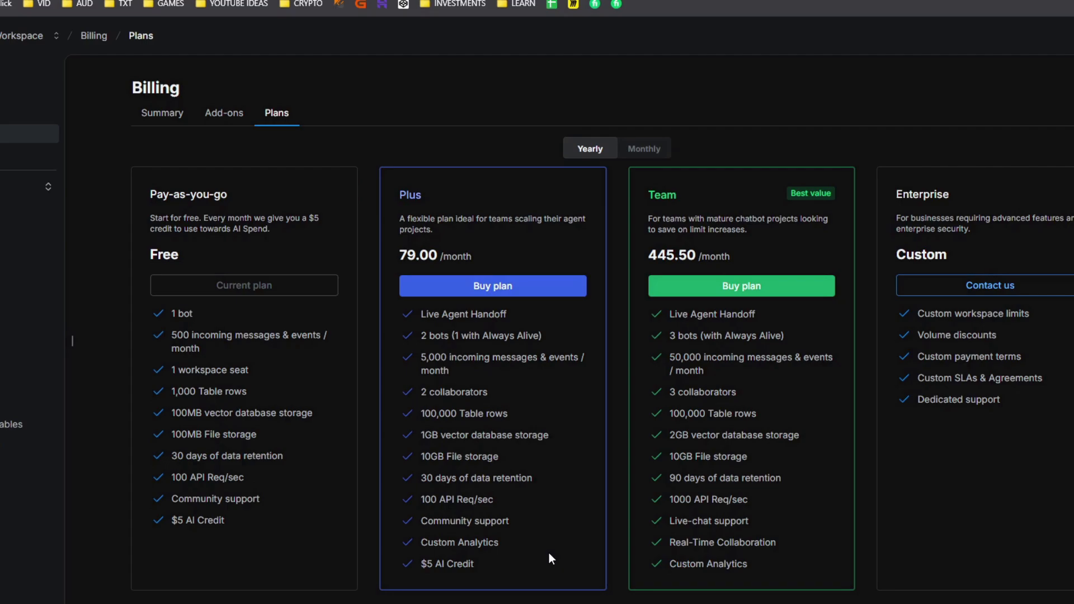
left_click_drag(422, 213, 499, 518)
left_click(499, 517)
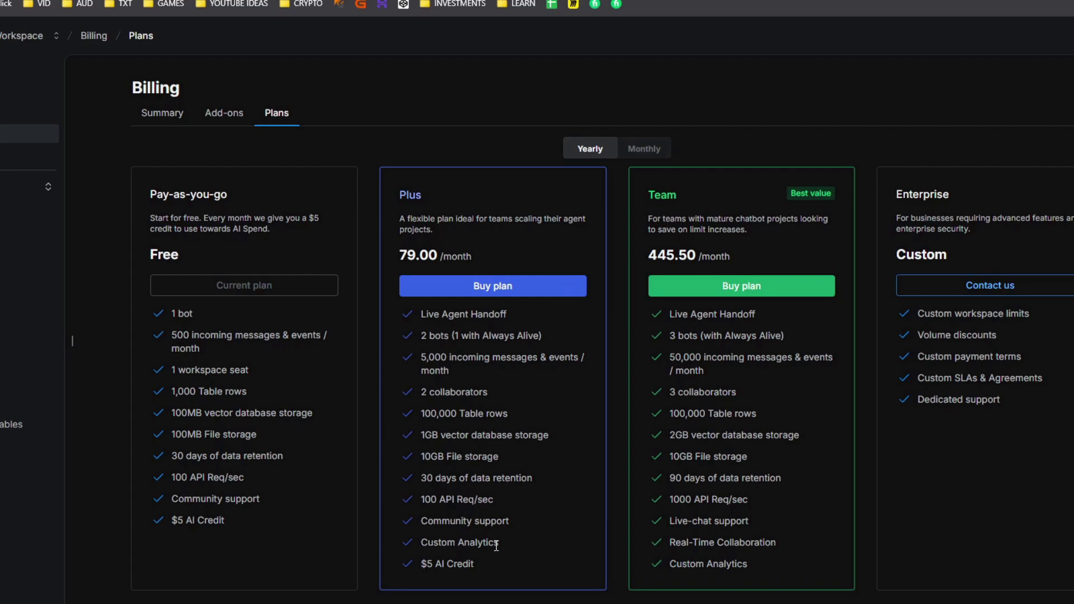
Step: Compare the Team plan's bots, data retention, support and analytics with those of the Plus plan
left_click_drag(749, 568, 688, 574)
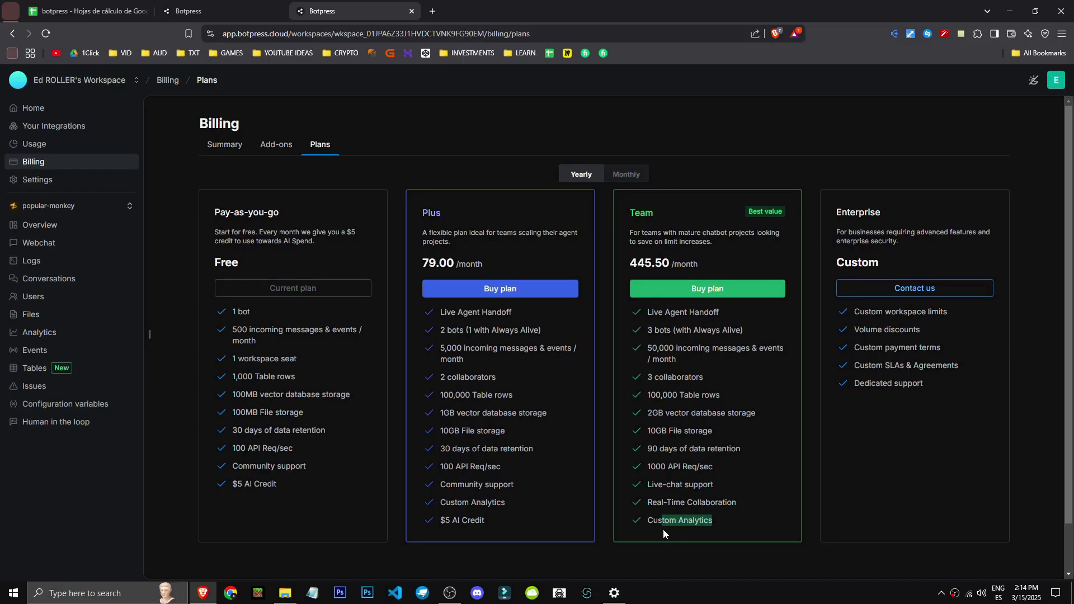
left_click_drag(721, 490, 635, 488)
left_click_drag(520, 510, 438, 502)
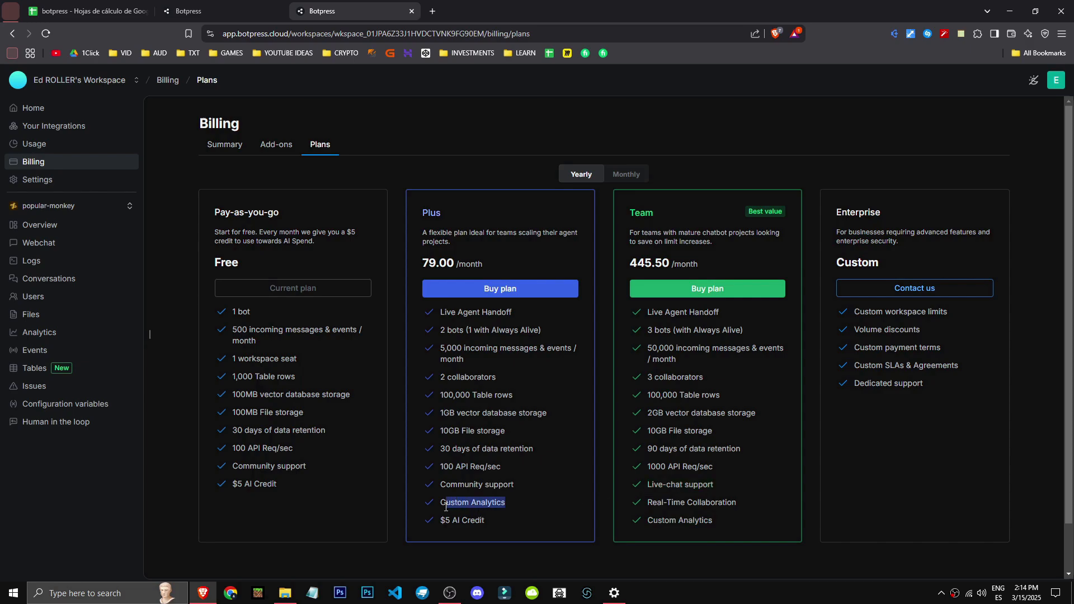
left_click_drag(741, 449, 638, 454)
left_click_drag(722, 520, 647, 520)
left_click_drag(719, 397, 668, 398)
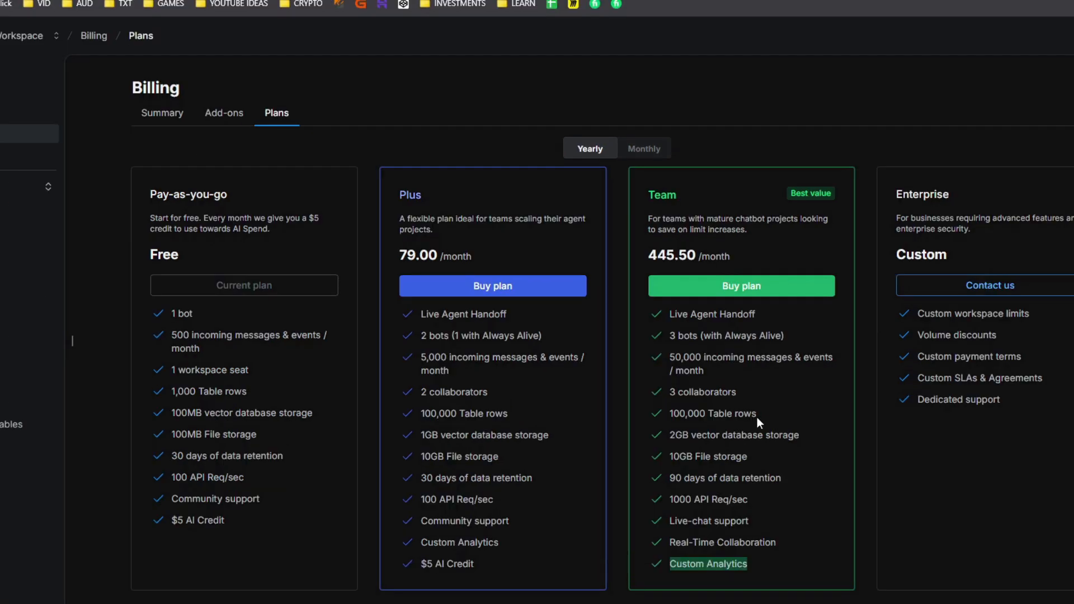
left_click_drag(785, 336, 700, 336)
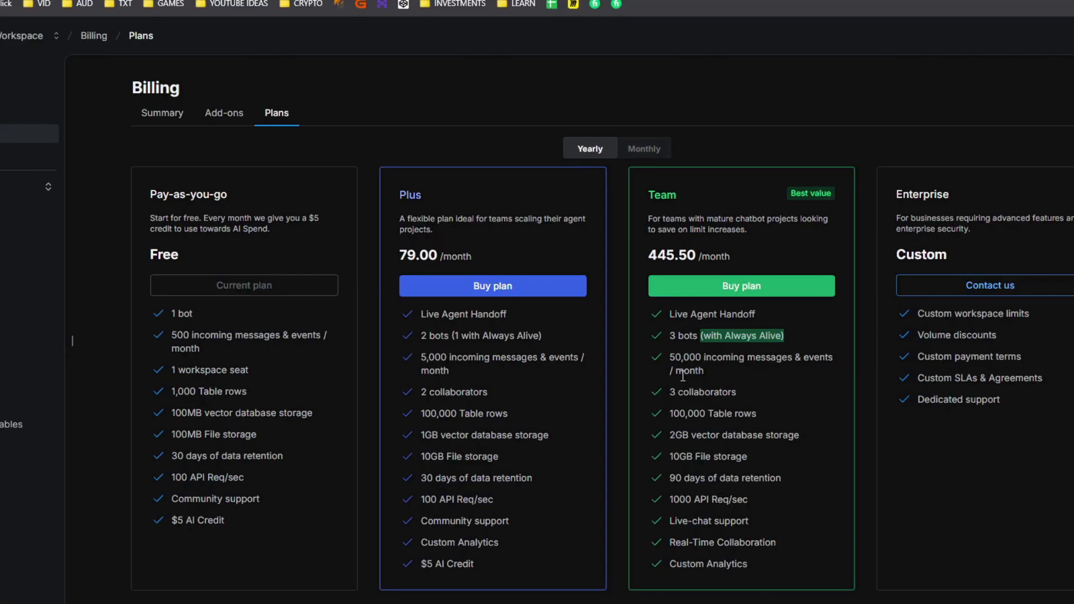
left_click(550, 588)
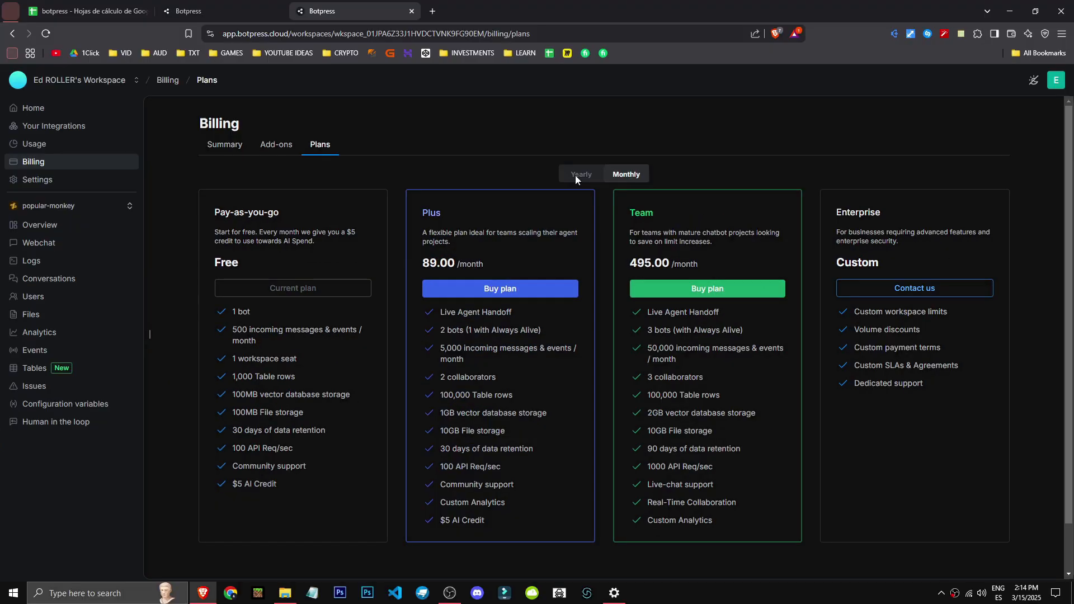
Step: Compare the plan prices under Yearly and Monthly billing, ending on Monthly
left_click(576, 175)
left_click(631, 177)
left_click(593, 177)
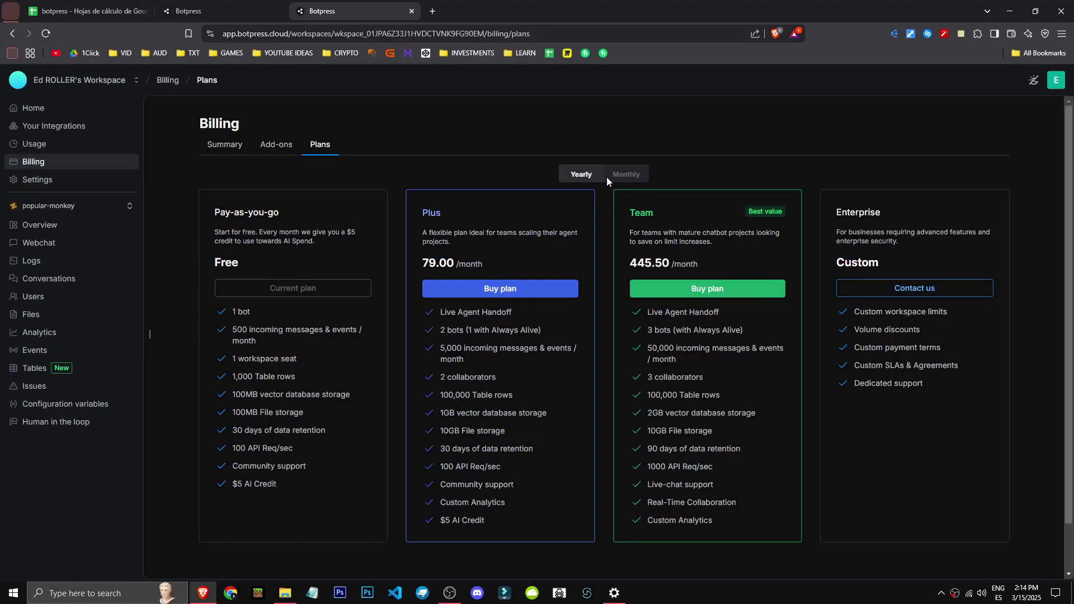
left_click(636, 176)
left_click(579, 175)
left_click(633, 173)
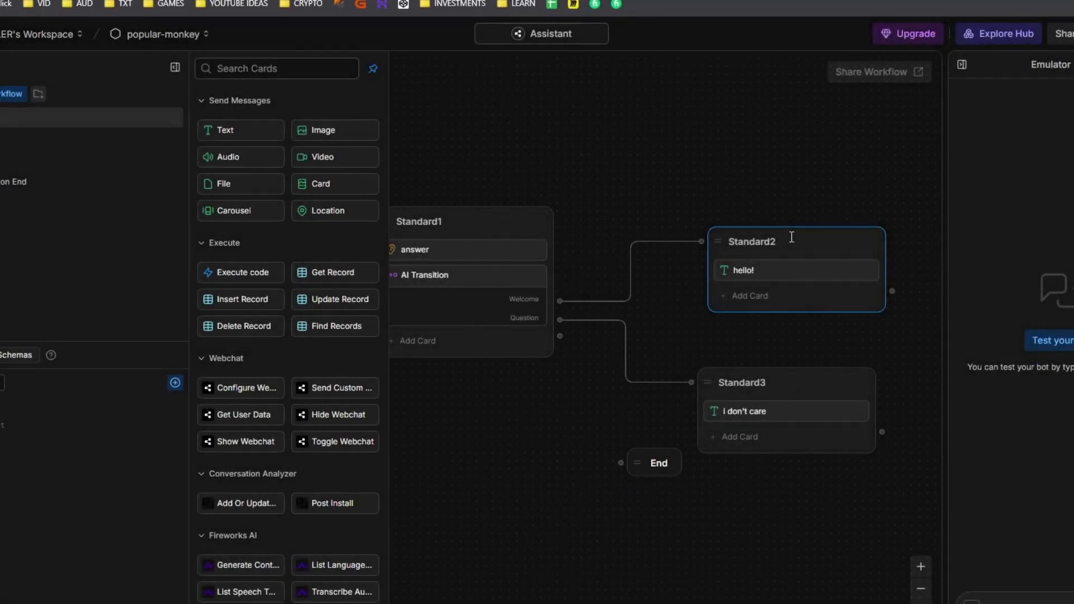
Step: Look through the card library of the popular-monkey bot's Main workflow down to the Capture Information, Events and Agents groups
scroll(595, 268, "down", 5)
scroll(330, 436, "down", 6)
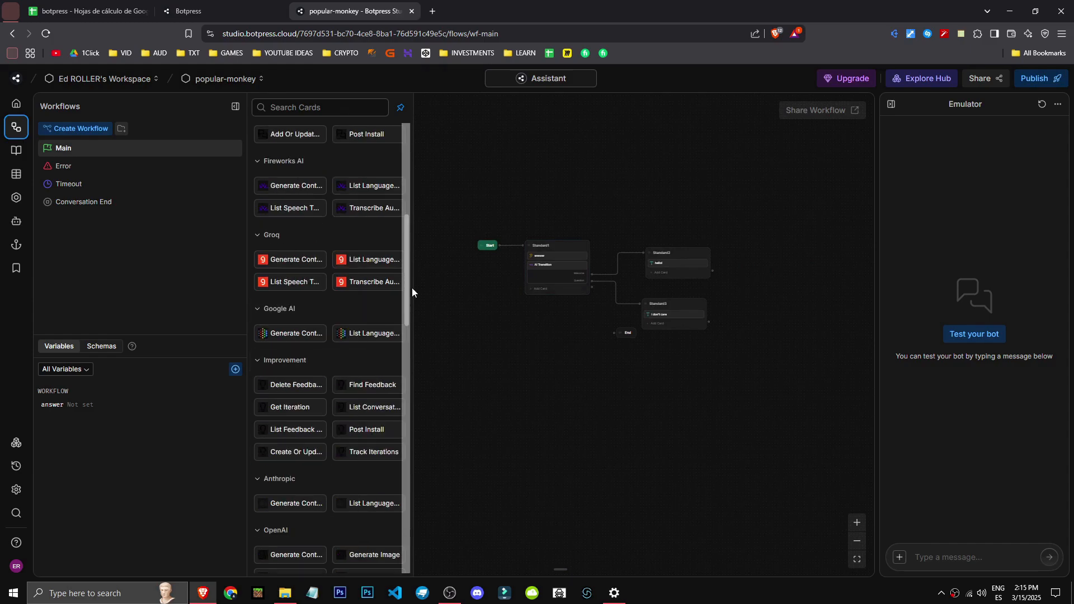
left_click_drag(406, 286, 416, 403)
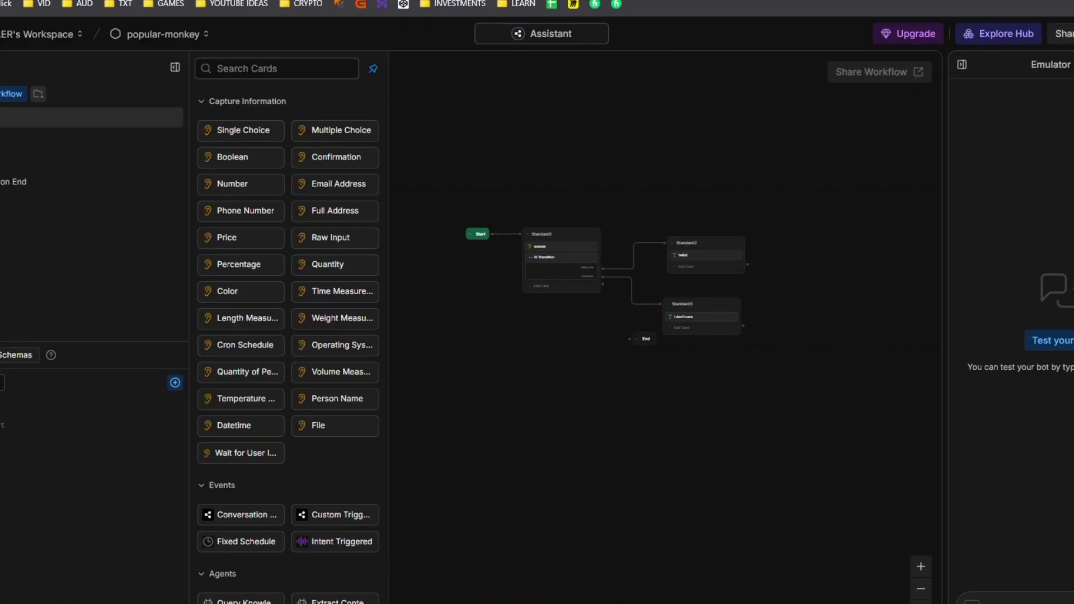
Step: Publish the bot and open its shareable Webchat link in a new browser tab
left_click(1036, 80)
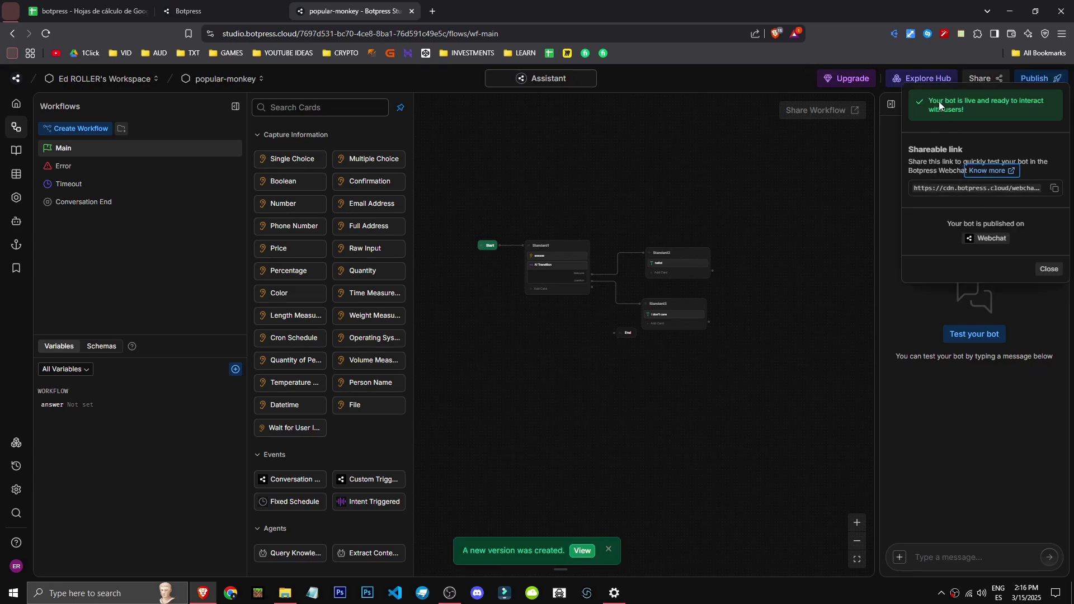
left_click(1054, 189)
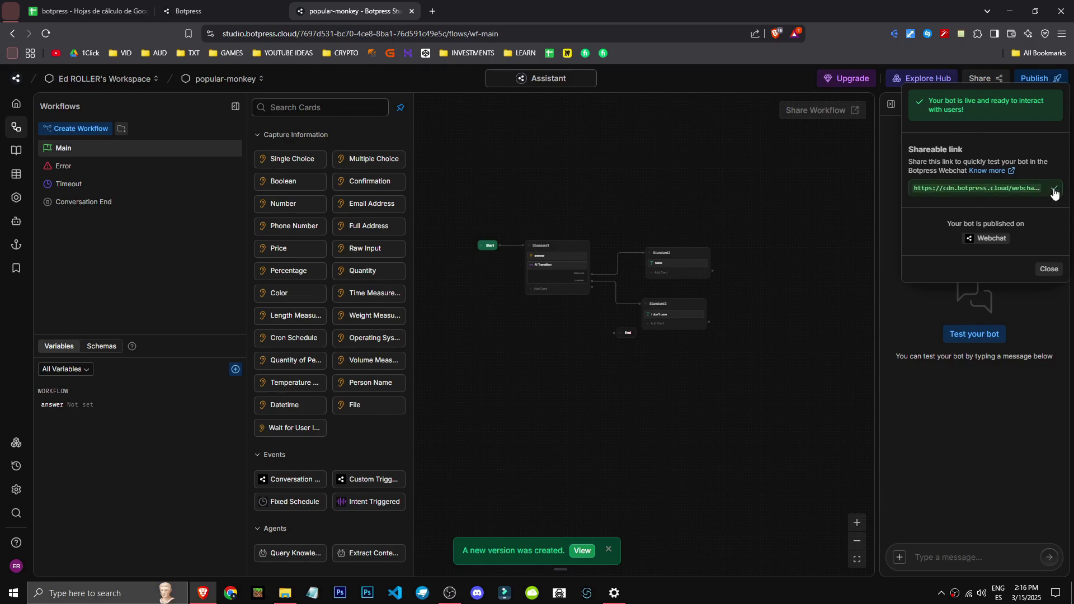
key("super")
left_click(433, 12)
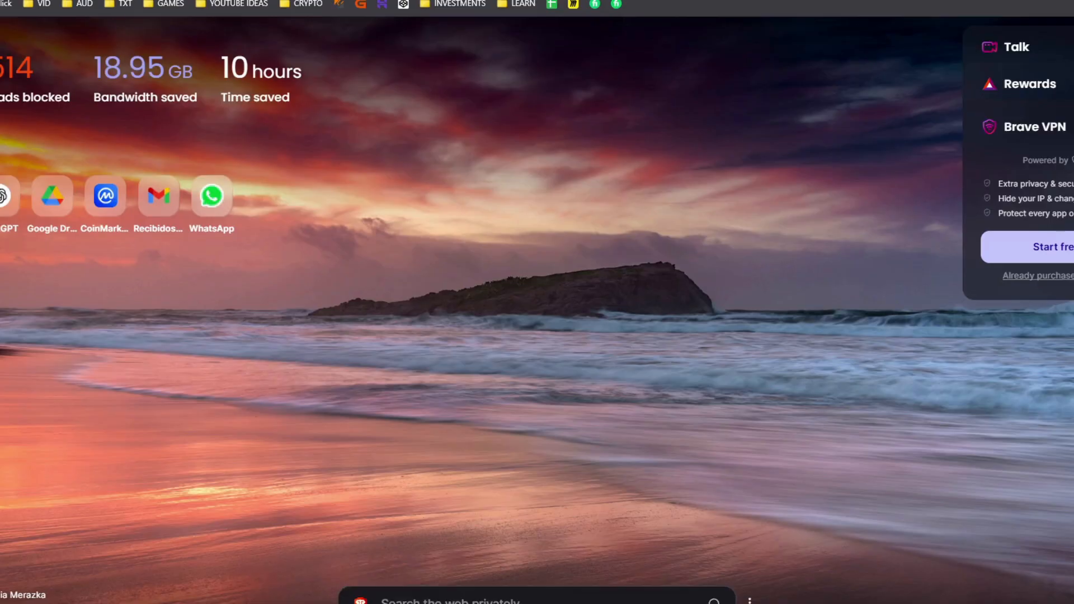
key("ctrl+v")
key("Return")
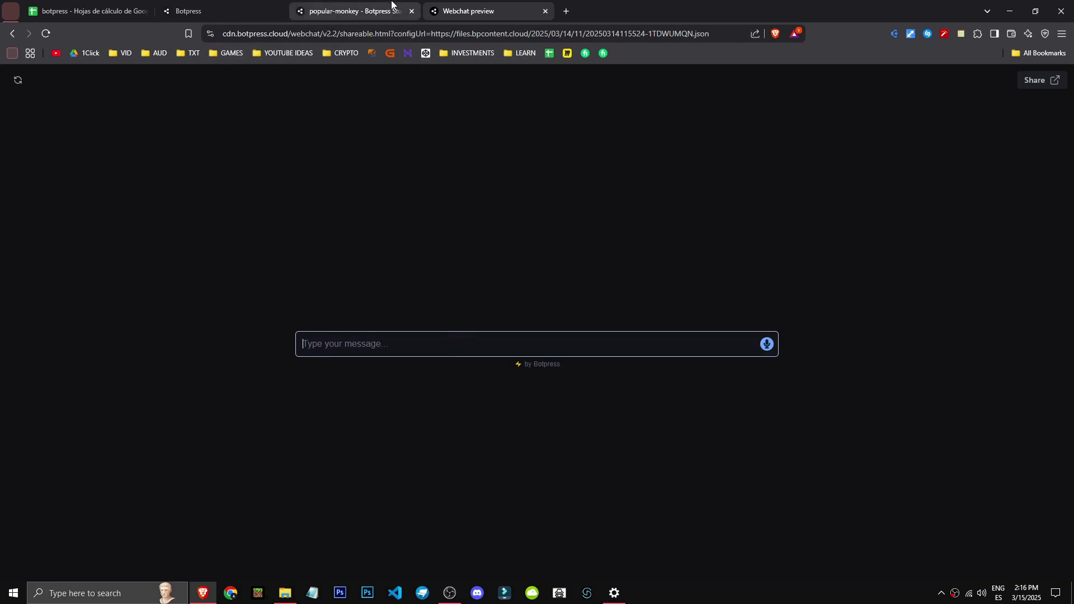
Step: Check the published bot's Webchat preview and return to its Main workflow in Botpress Studio
left_click(412, 5)
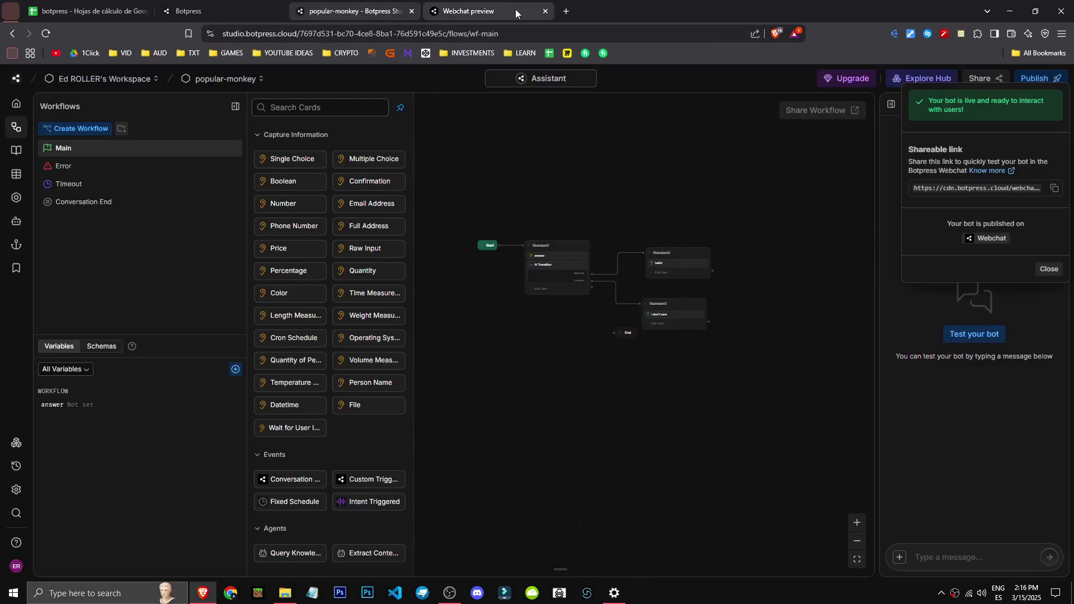
left_click(468, 11)
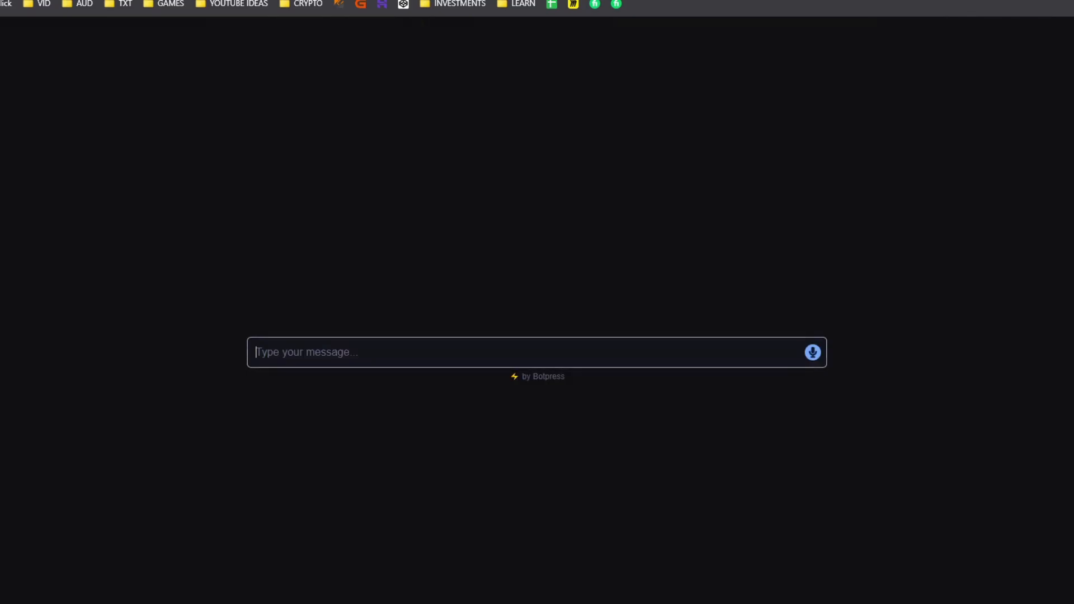
left_click(352, 11)
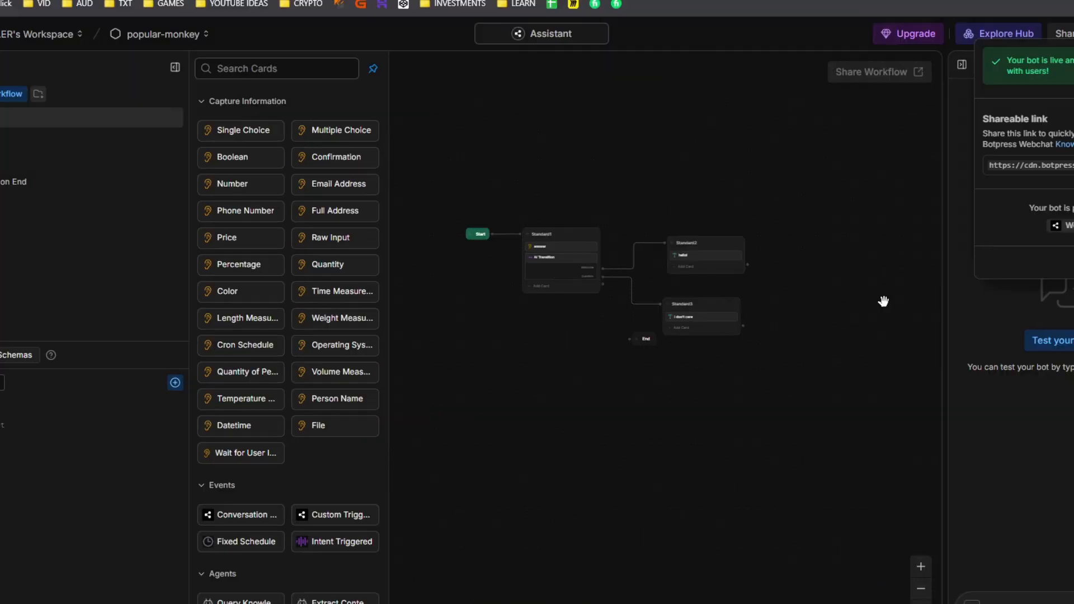